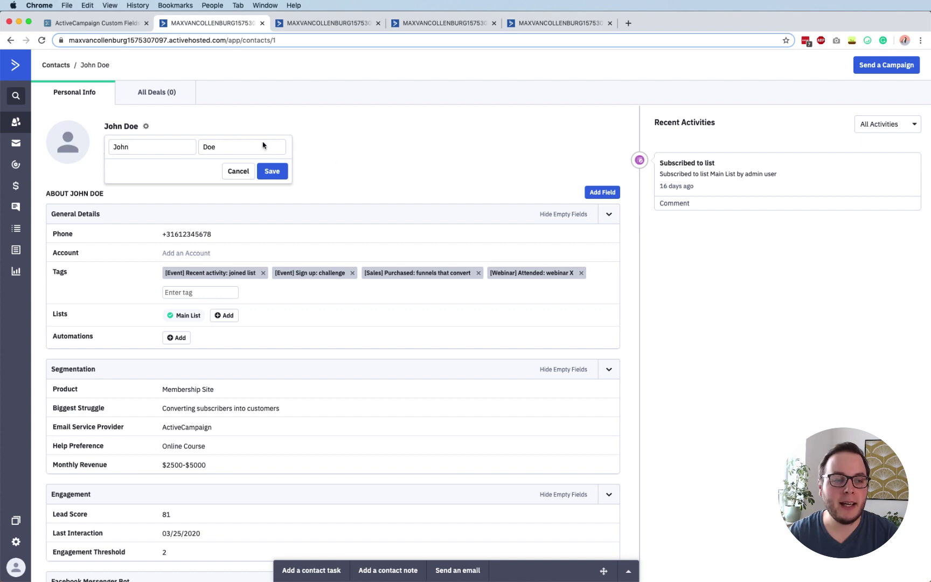
- Cancel the contact's name edit and review the contact's custom field groups, collapsing and re-expanding the Segmentation group
click(241, 175)
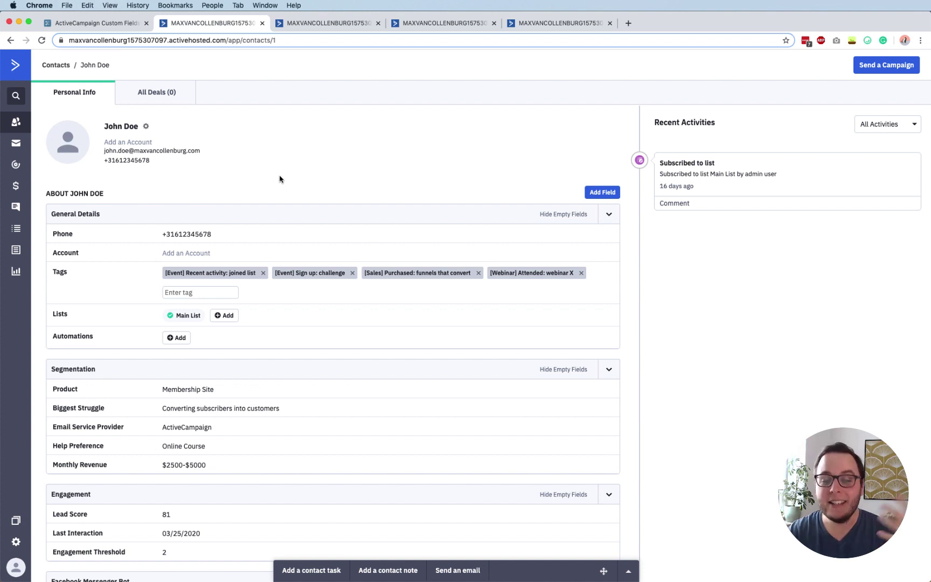
scroll(279, 178, down, 5)
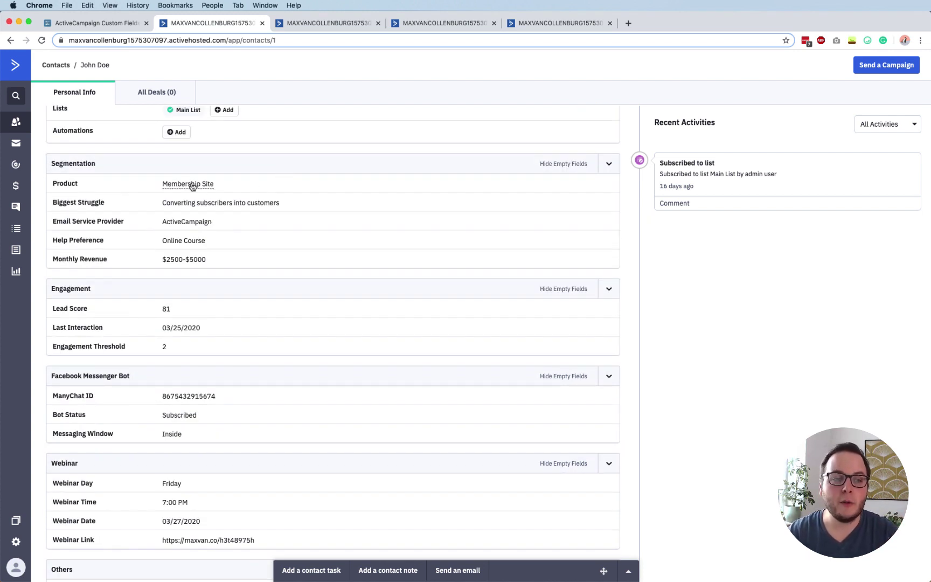
double_click(70, 184)
click(92, 164)
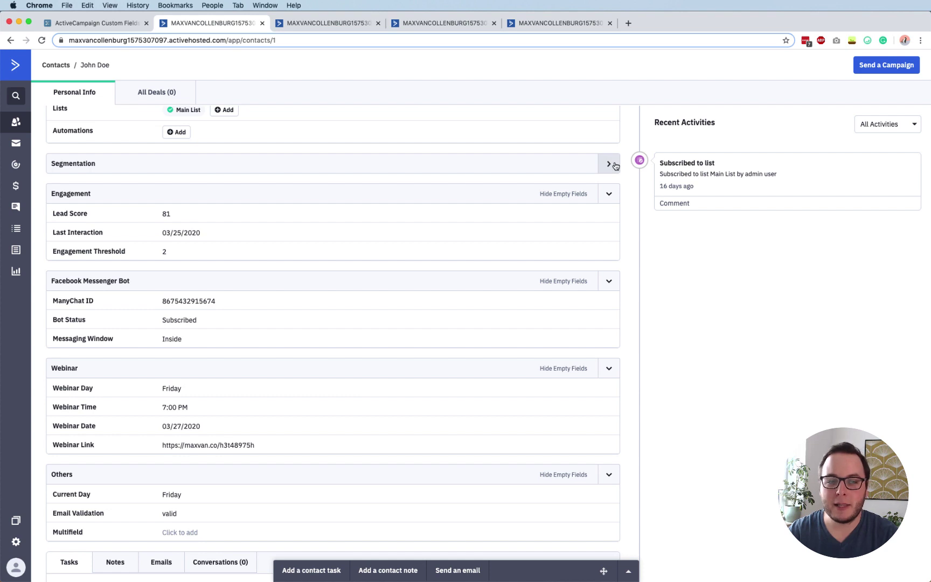
click(609, 163)
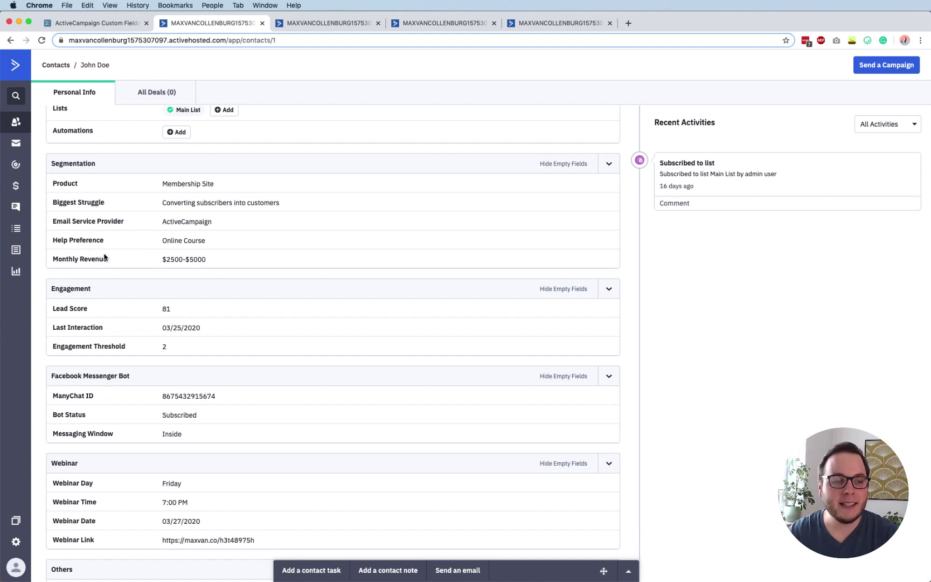
scroll(94, 267, down, 3)
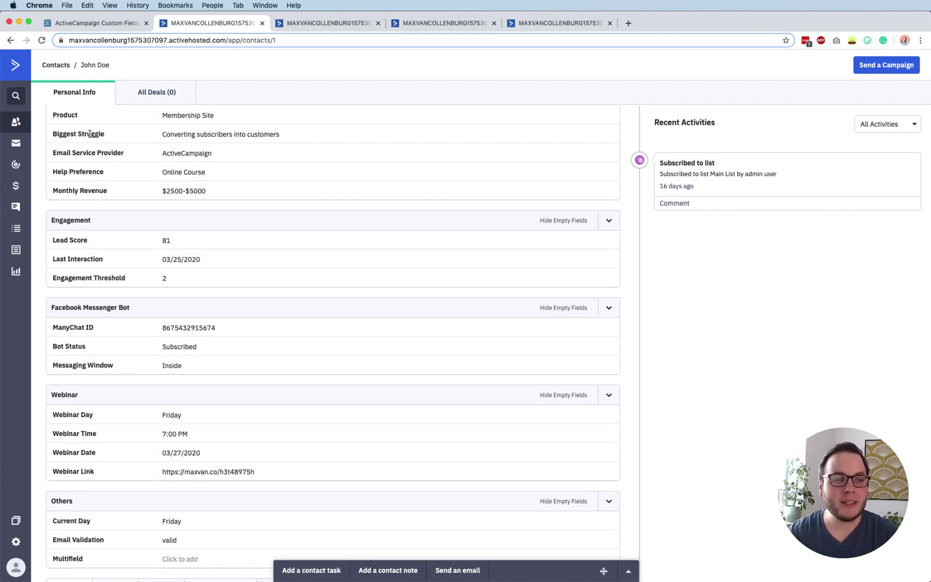
- Switch to the WorkFlowy outline, expand "What to use them for" and read through its points on using custom fields
click(109, 27)
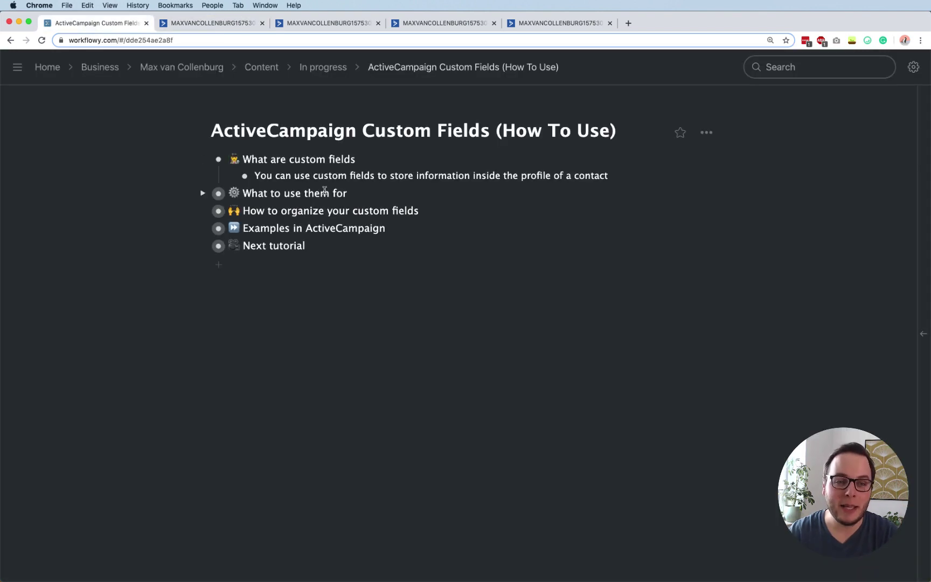
click(205, 193)
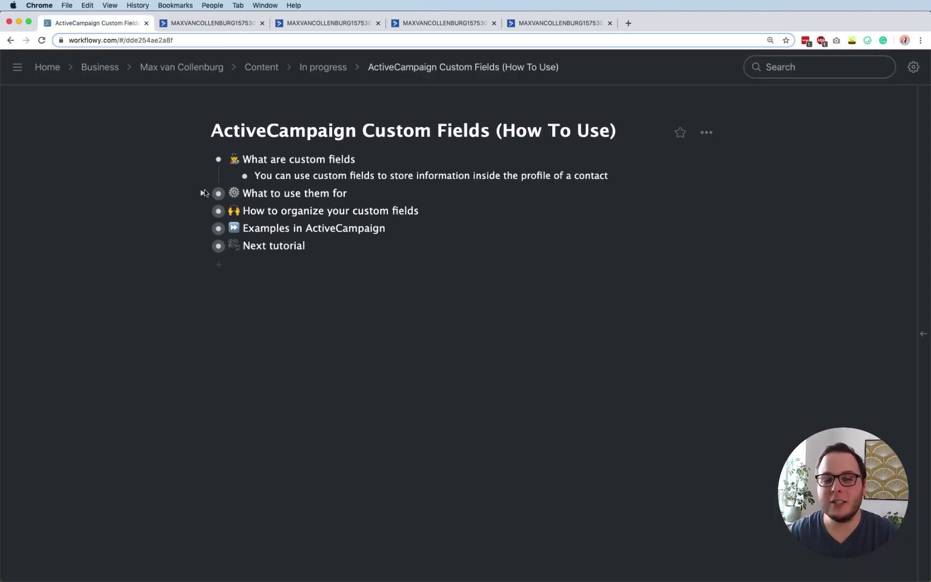
click(205, 193)
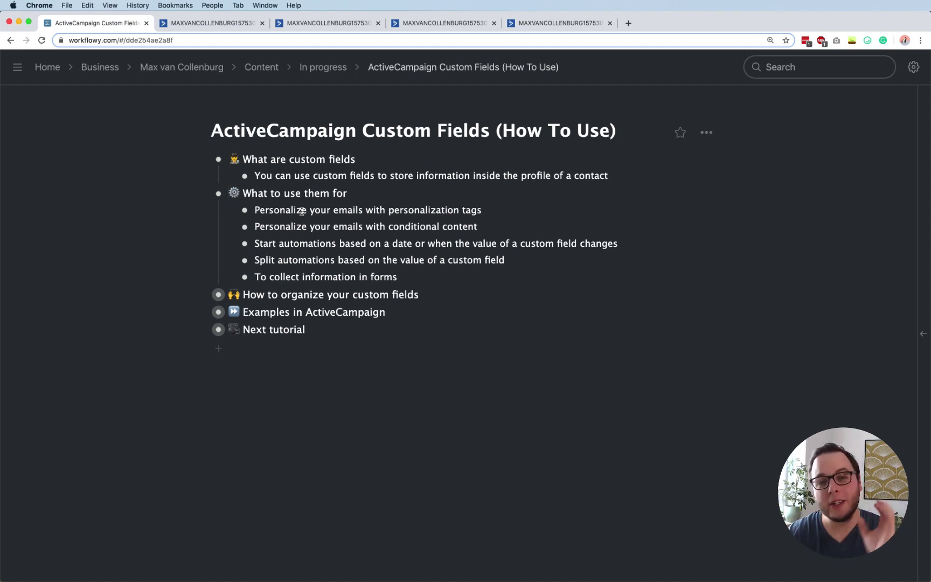
drag(410, 211, 472, 210)
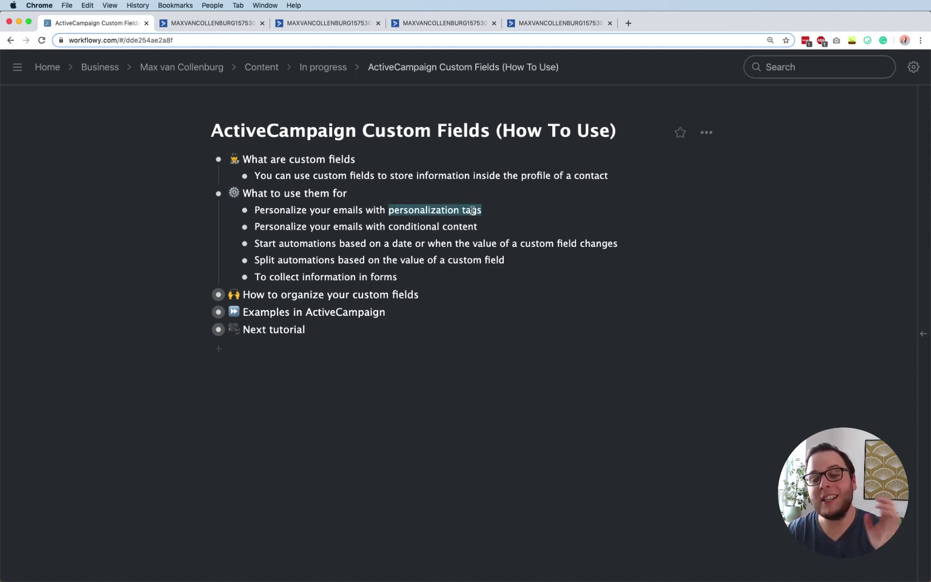
click(476, 209)
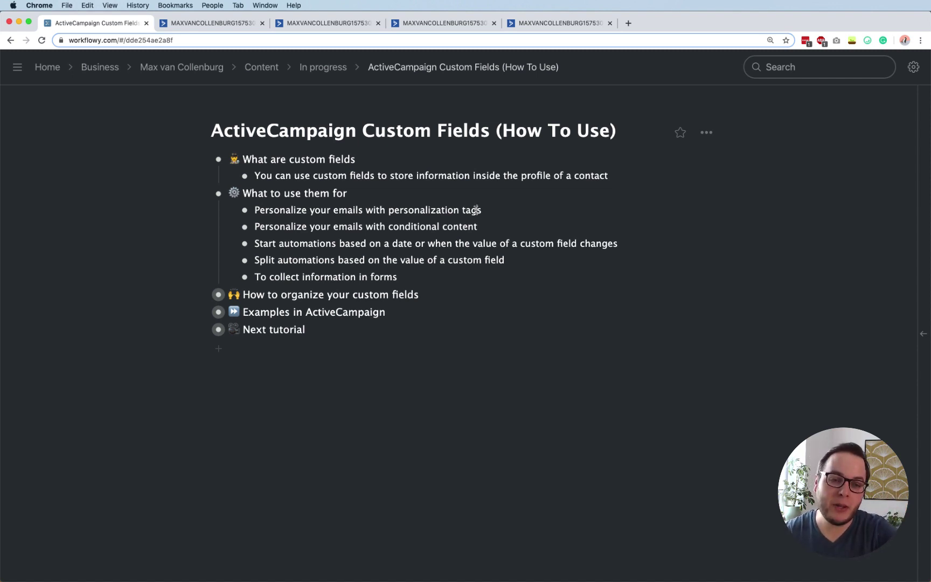
triple_click(432, 210)
triple_click(358, 227)
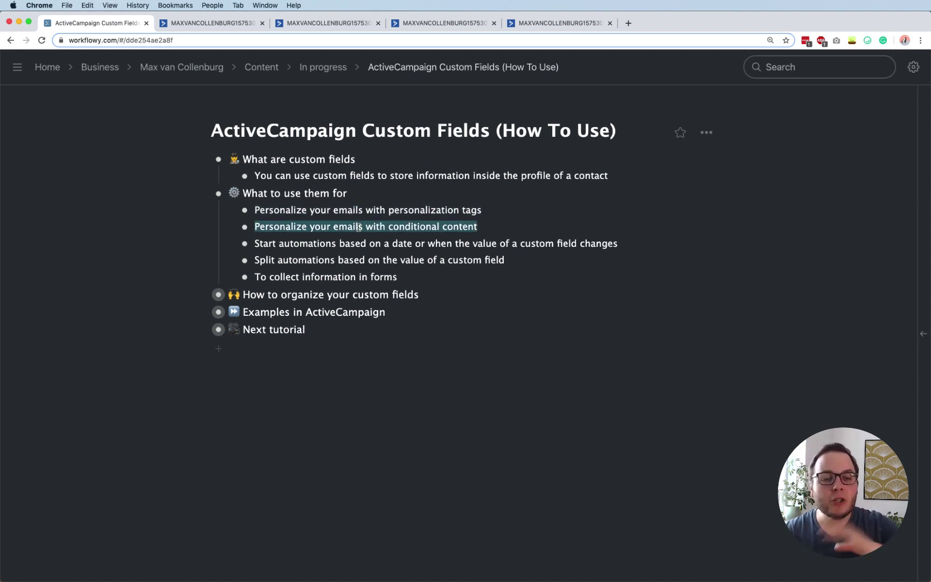
click(358, 227)
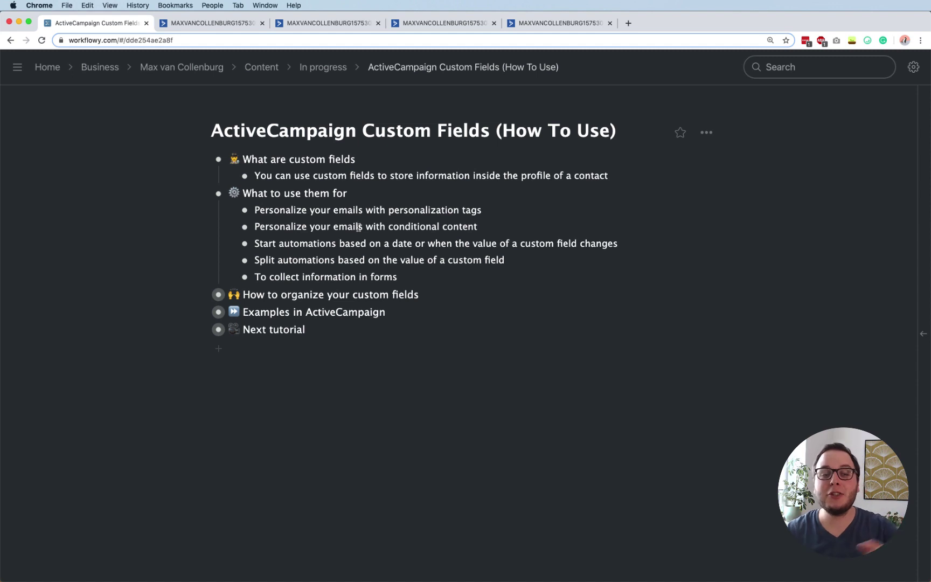
triple_click(310, 243)
click(331, 242)
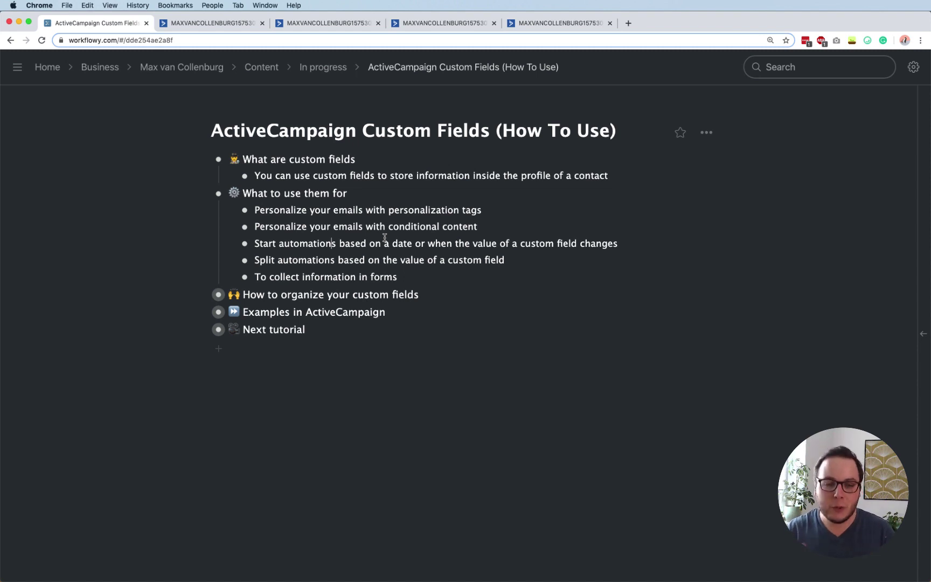
click(344, 258)
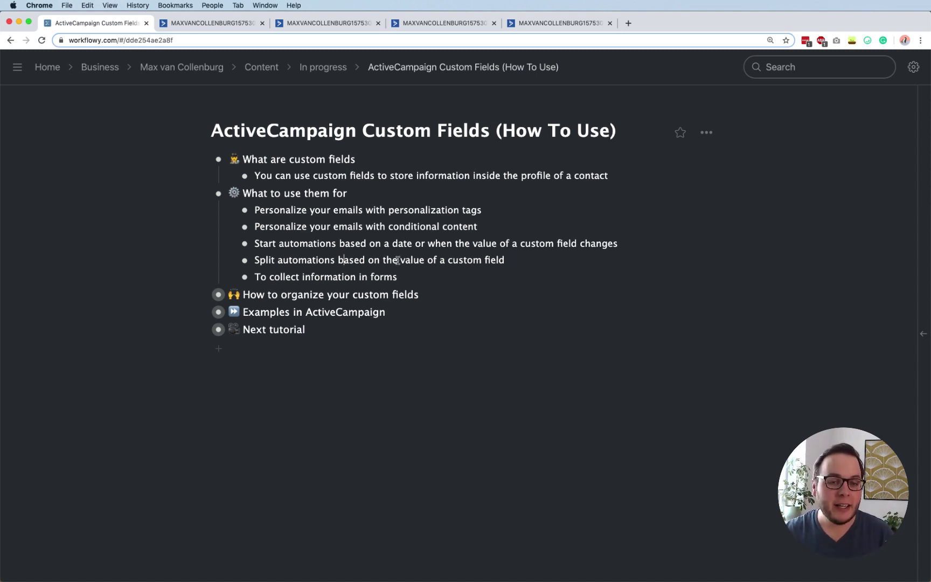
triple_click(336, 275)
click(336, 275)
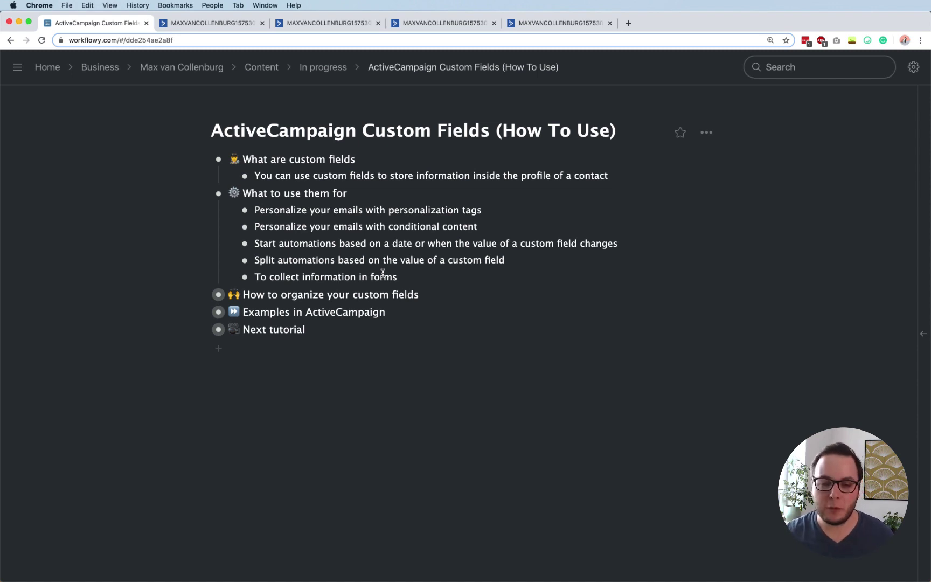
- Expand "How to organize your custom fields" in the outline and read its points on creating groups and fields
click(202, 295)
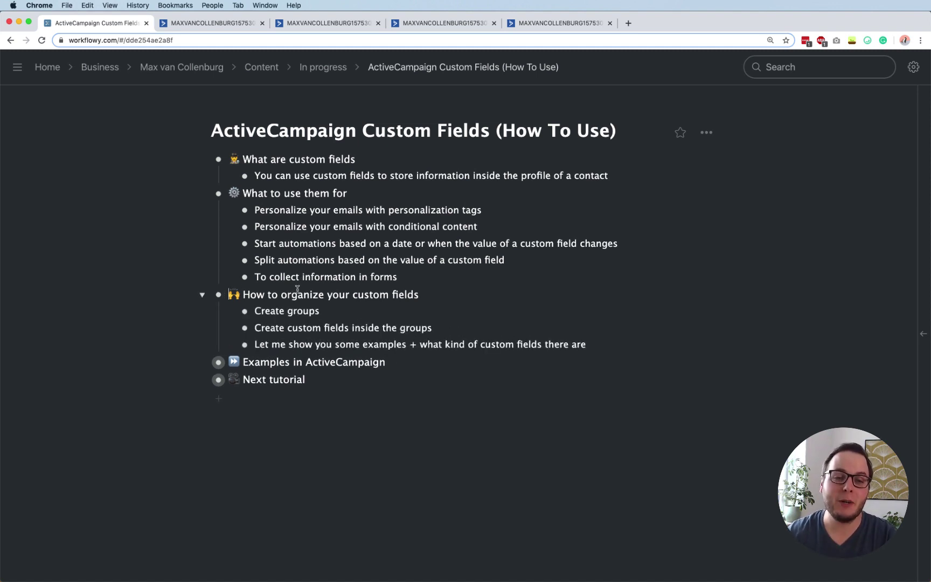
triple_click(282, 312)
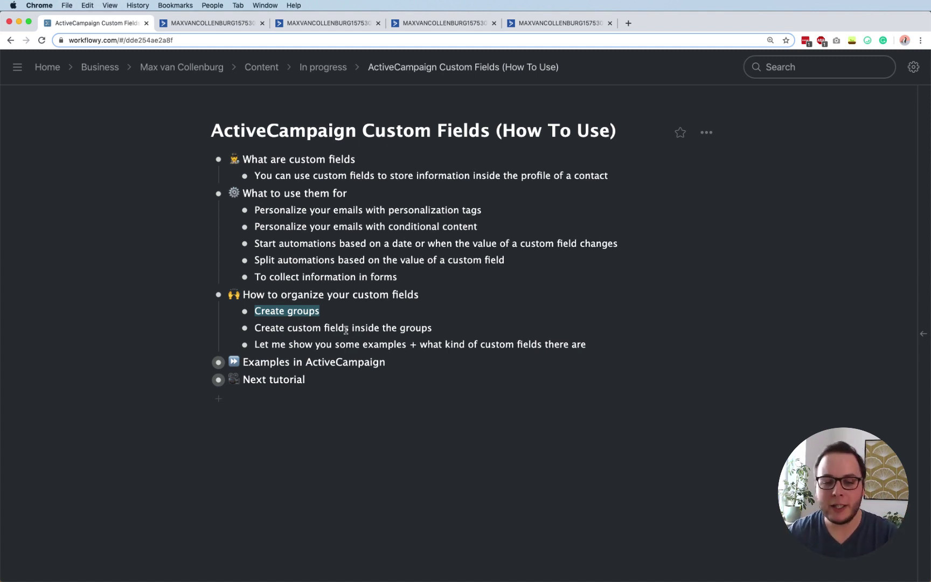
click(405, 328)
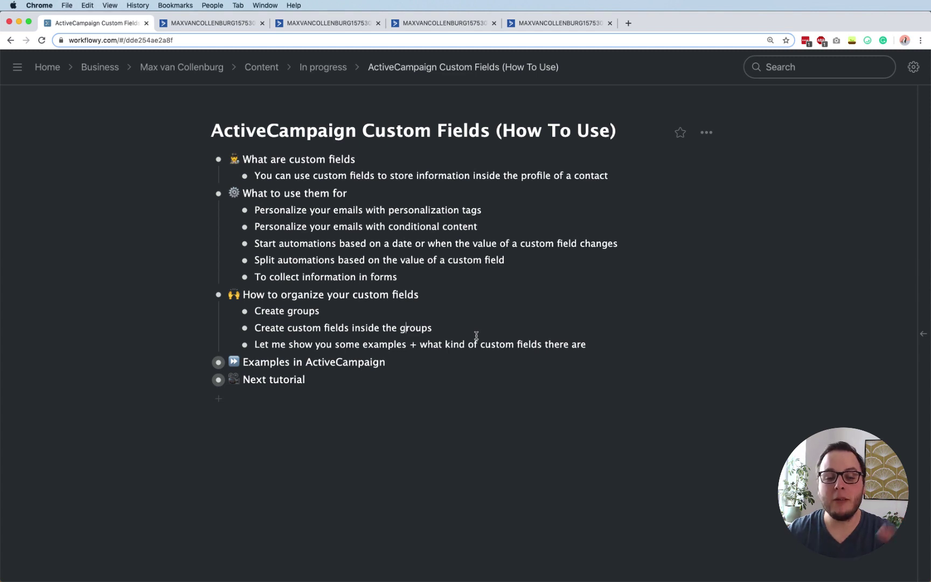
- Switch back to ActiveCampaign and open the page for managing contact fields
click(226, 26)
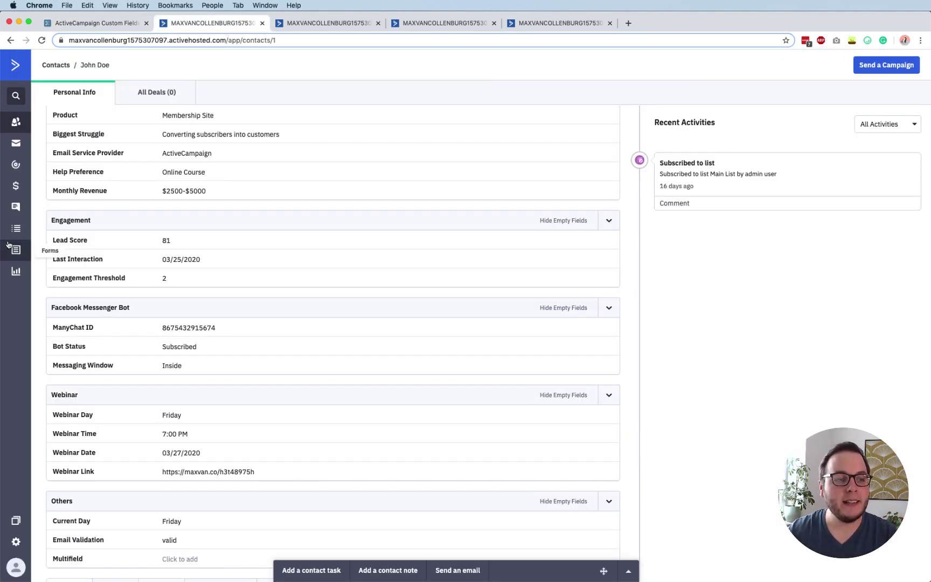
click(17, 256)
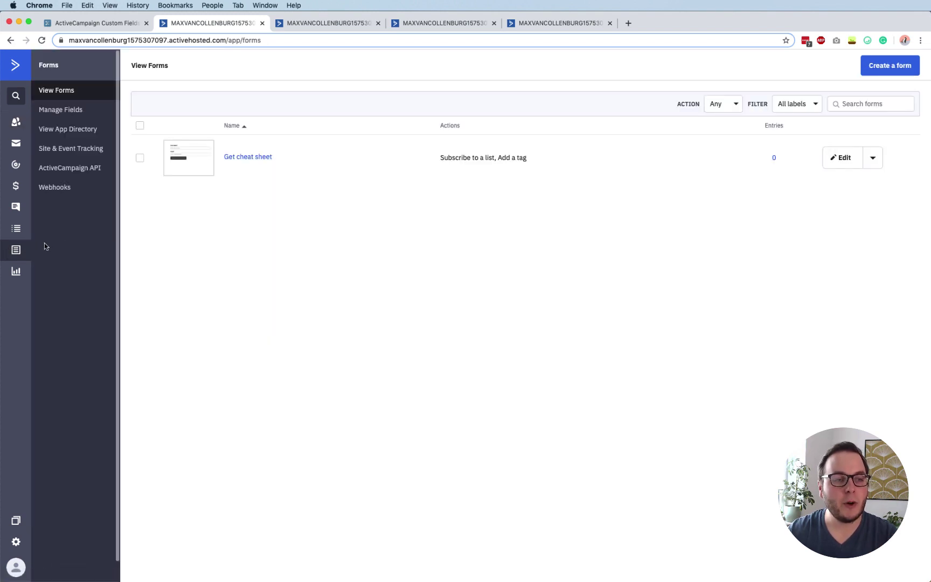
click(65, 111)
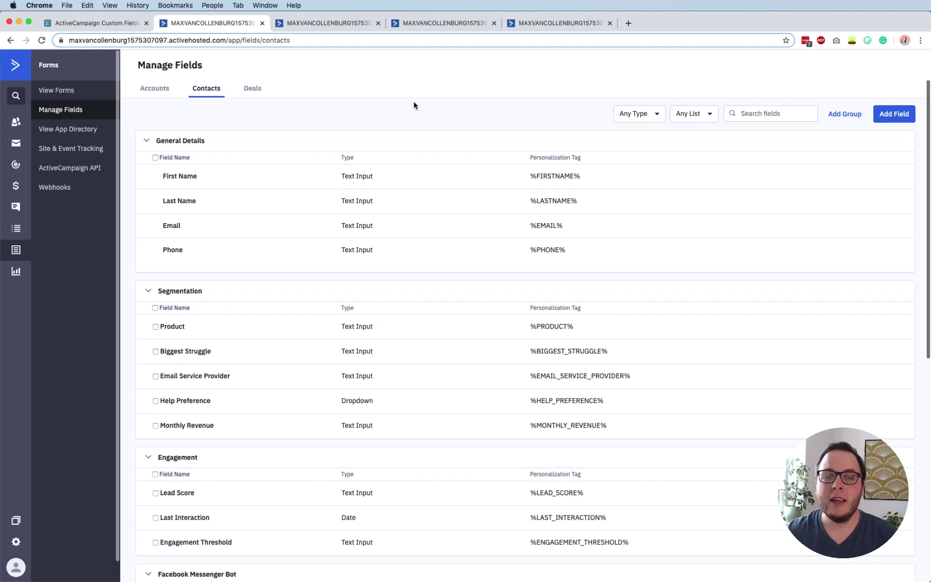
- Look at the form for adding a field group without creating one, and review the contact field groups from General Details to Others
click(844, 113)
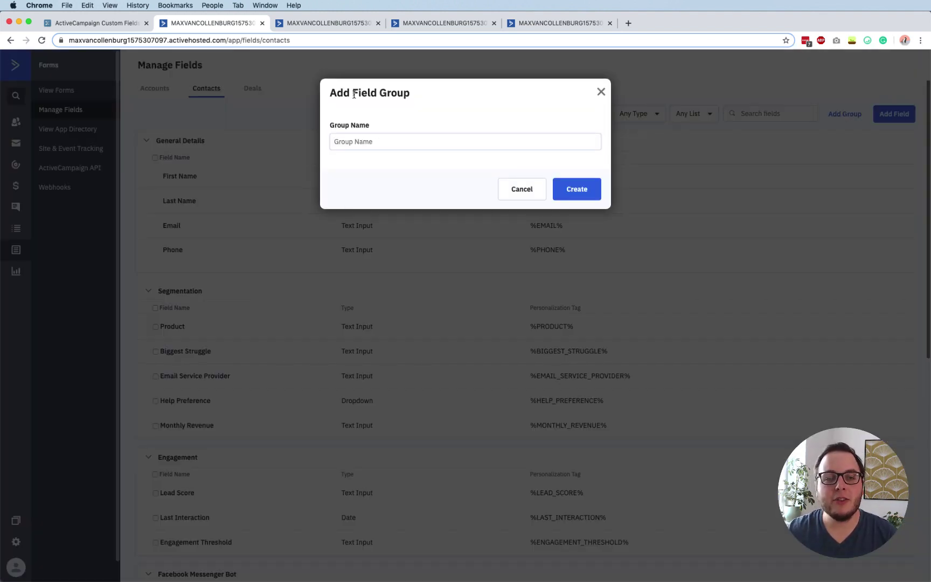
click(600, 92)
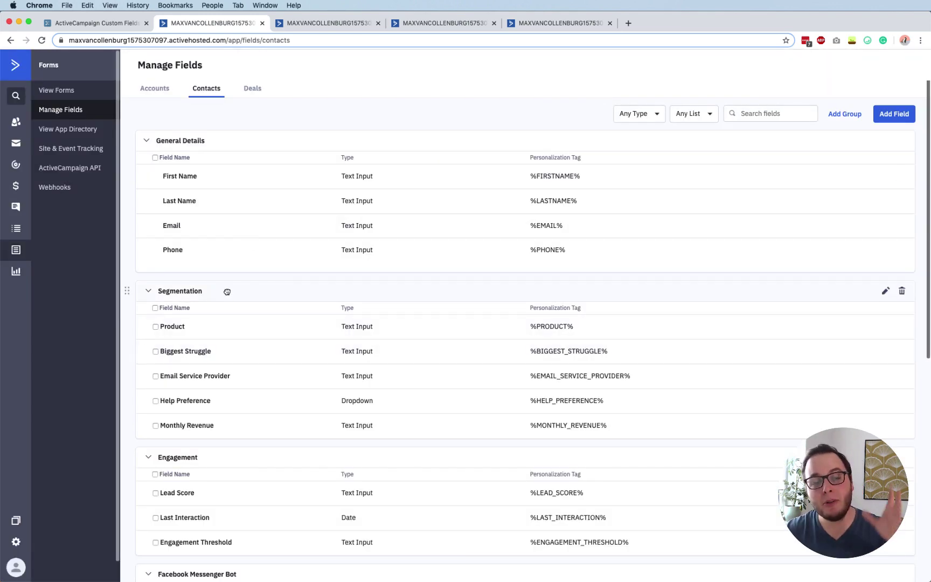
scroll(227, 292, down, 2)
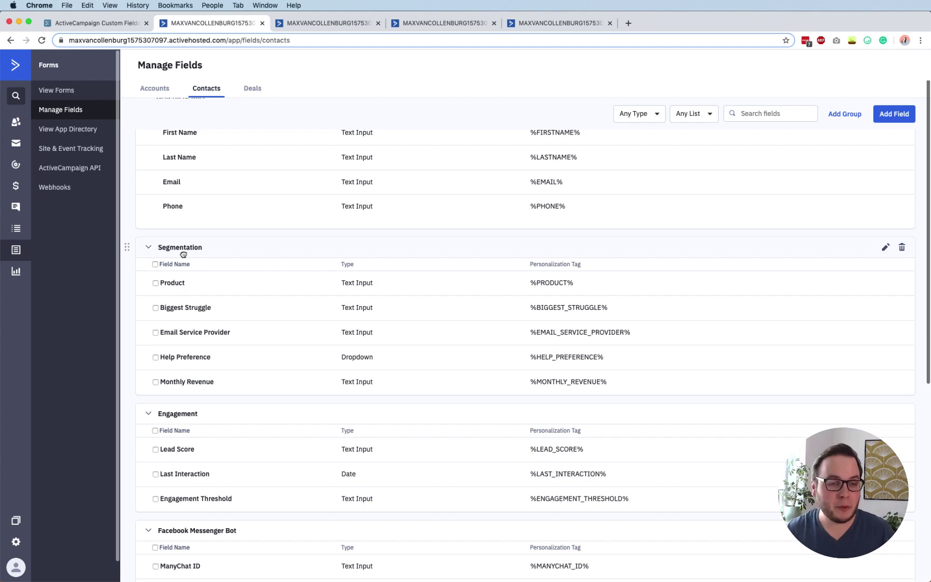
scroll(183, 255, up, 2)
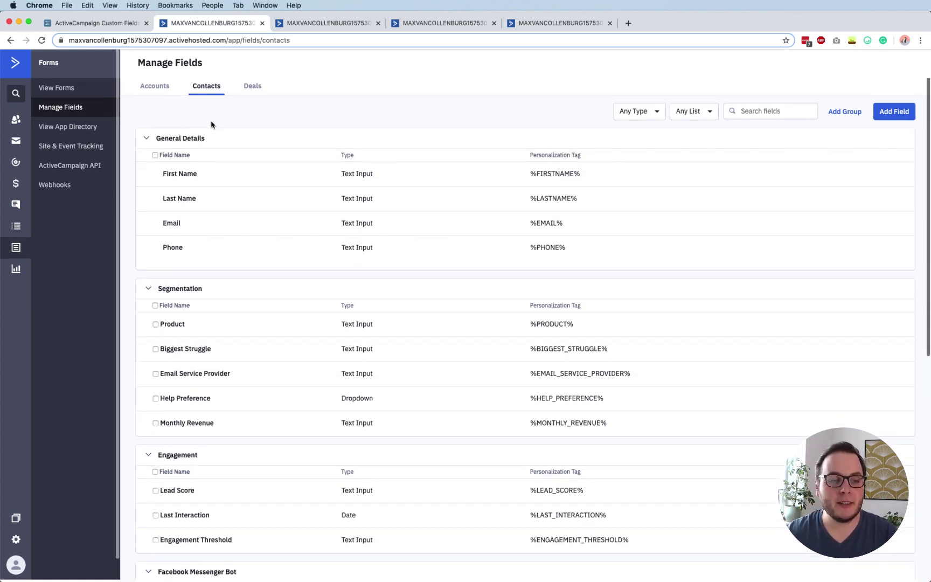
scroll(245, 307, down, 3)
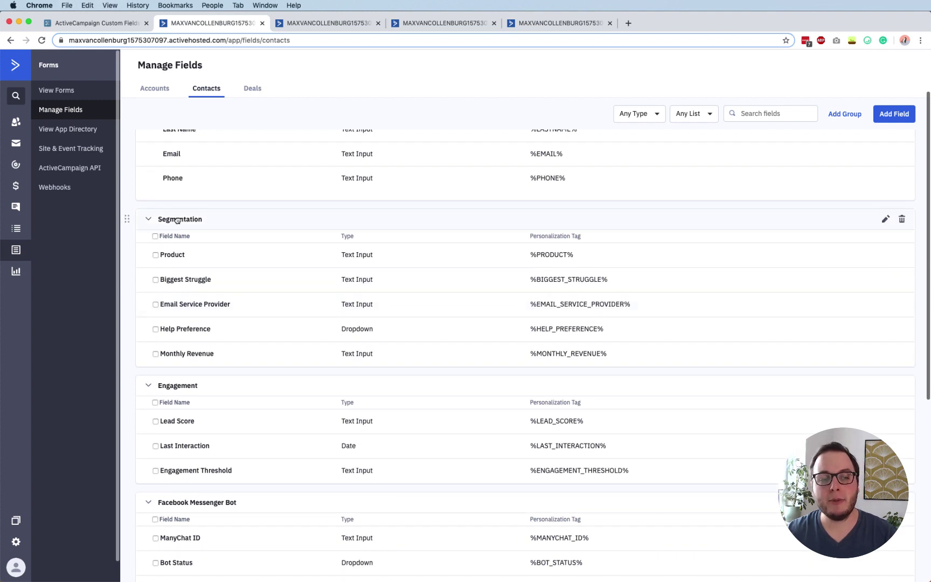
scroll(195, 226, down, 4)
scroll(197, 306, down, 4)
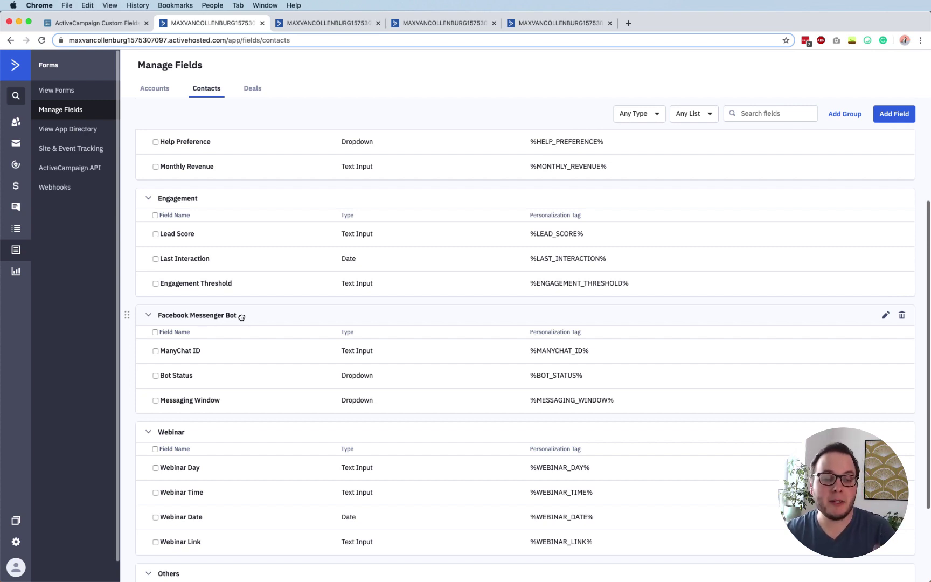
scroll(240, 317, down, 5)
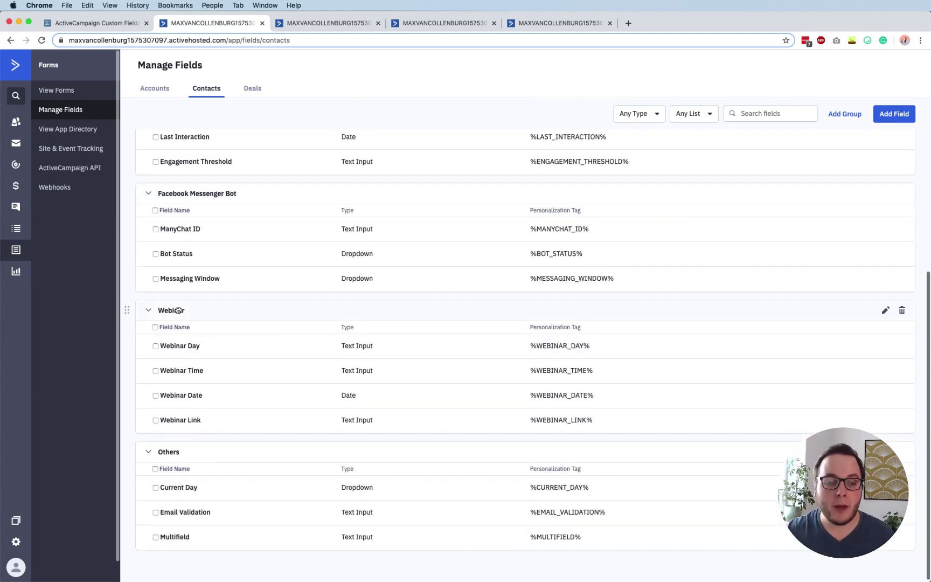
scroll(176, 309, down, 1)
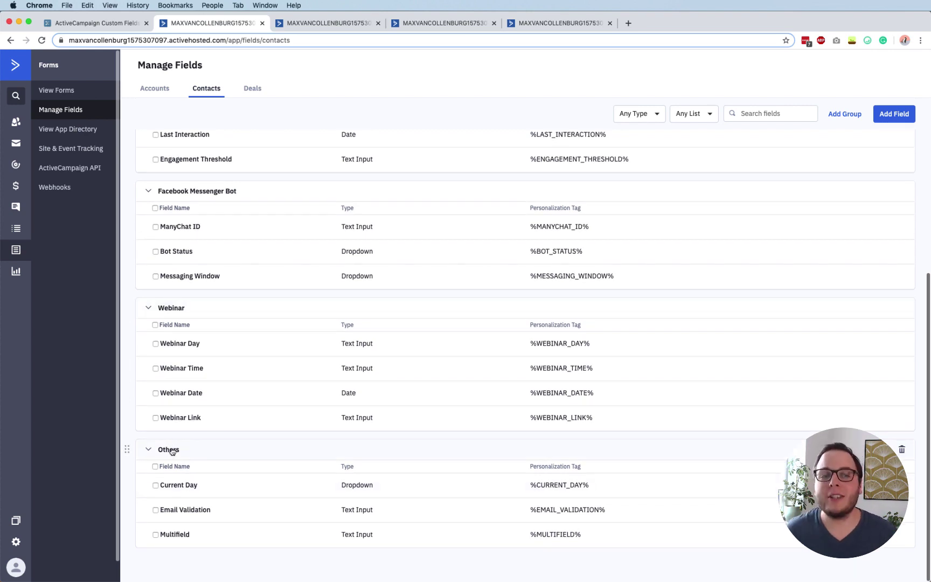
scroll(171, 452, up, 15)
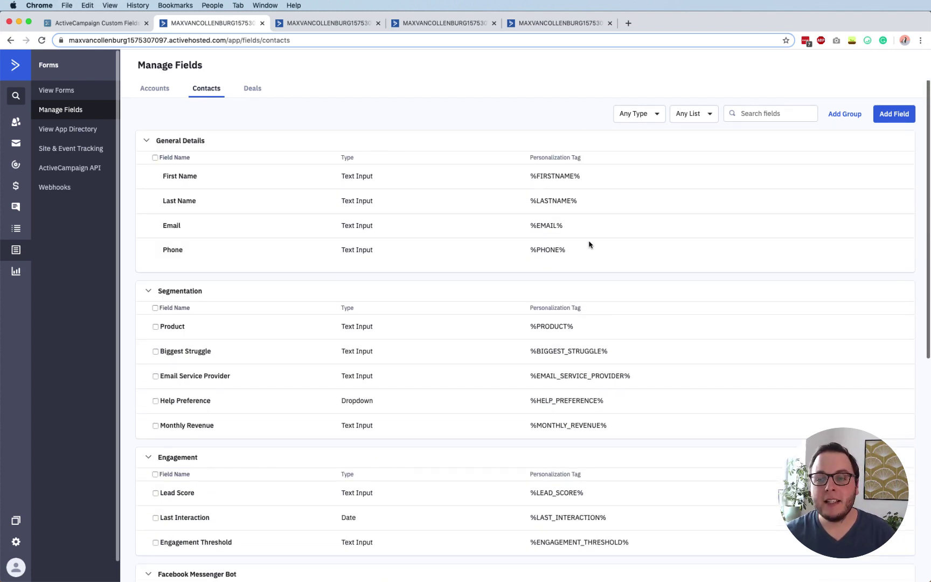
- Start a new contact field named Solution and assign it to the Segmentation group
click(898, 113)
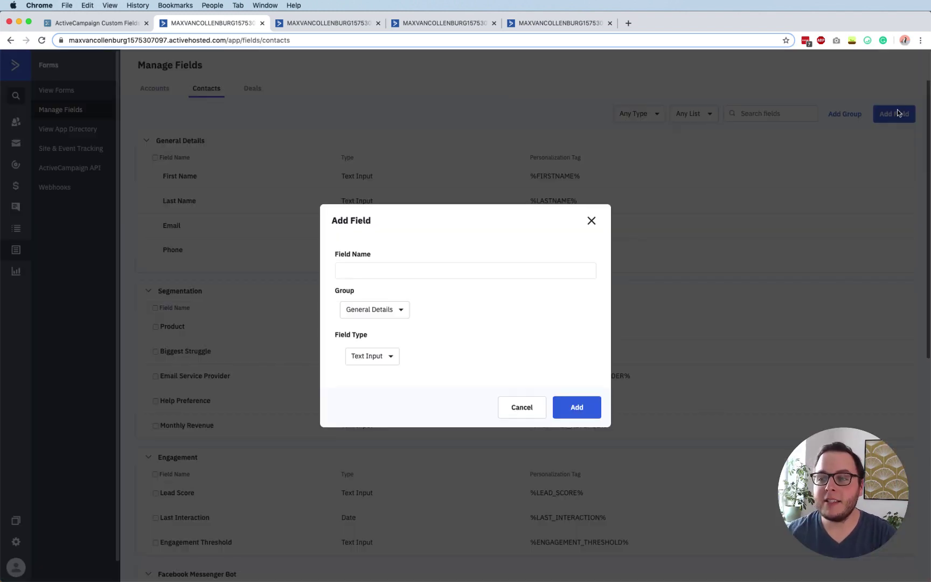
click(418, 265)
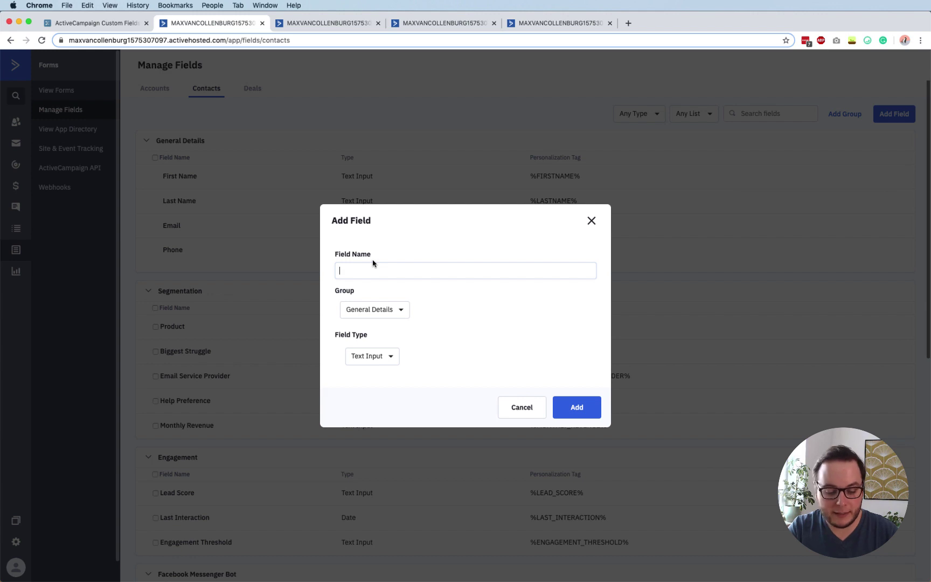
text(Solution)
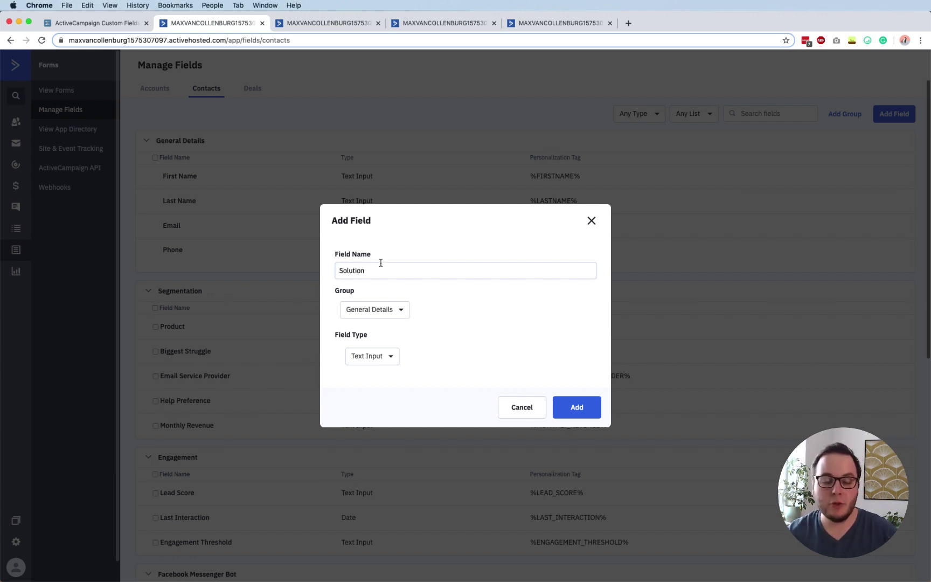
click(383, 308)
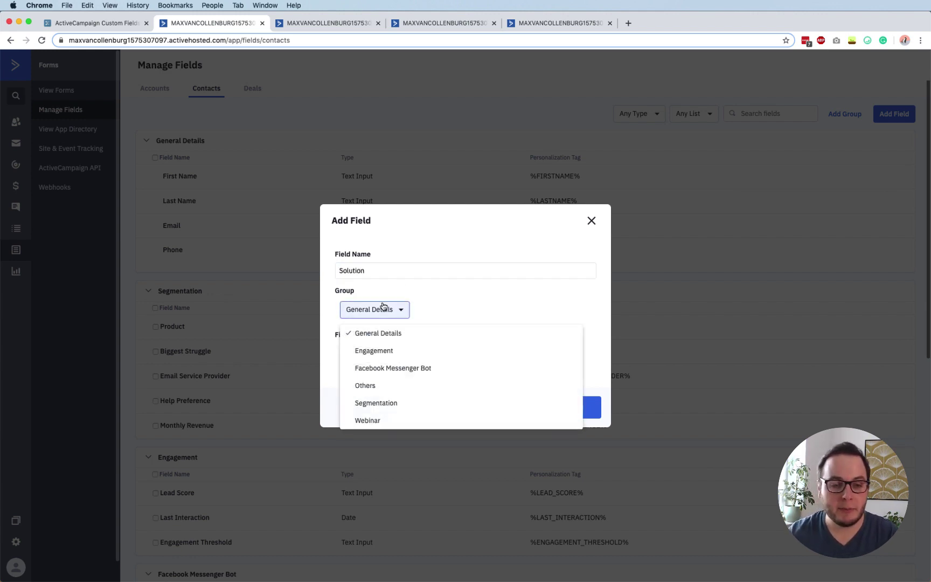
click(371, 404)
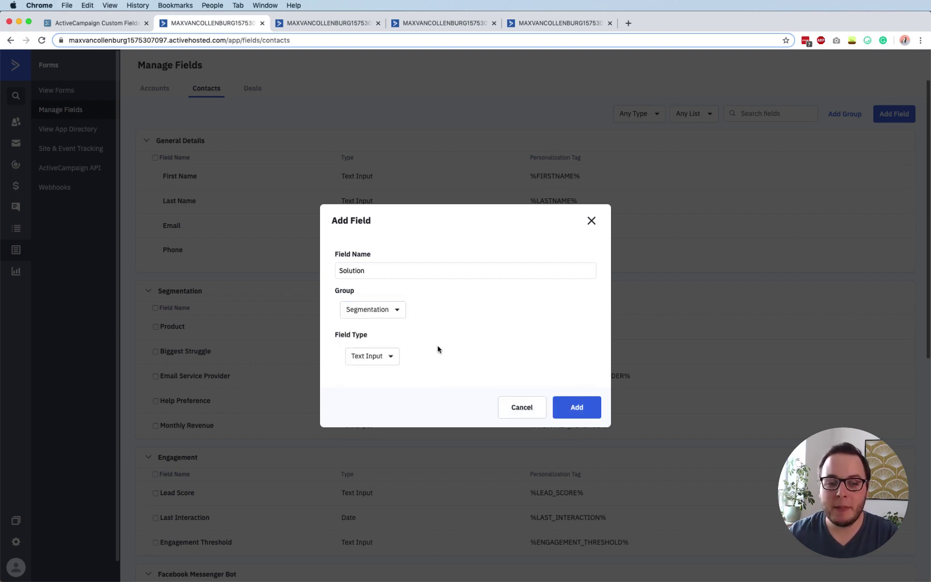
- Try the Date field type for the Solution field, then switch it to Dropdown and add three extra options
click(378, 360)
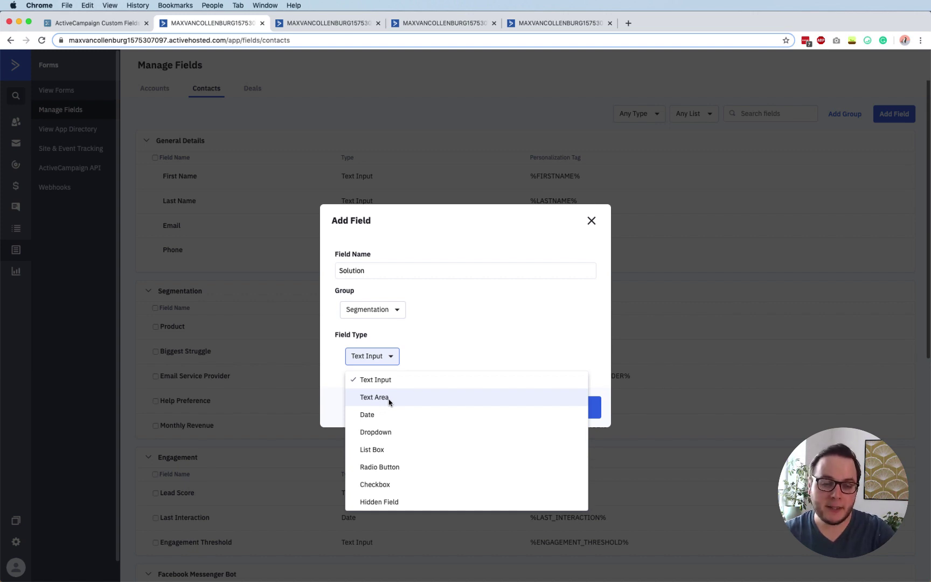
click(371, 415)
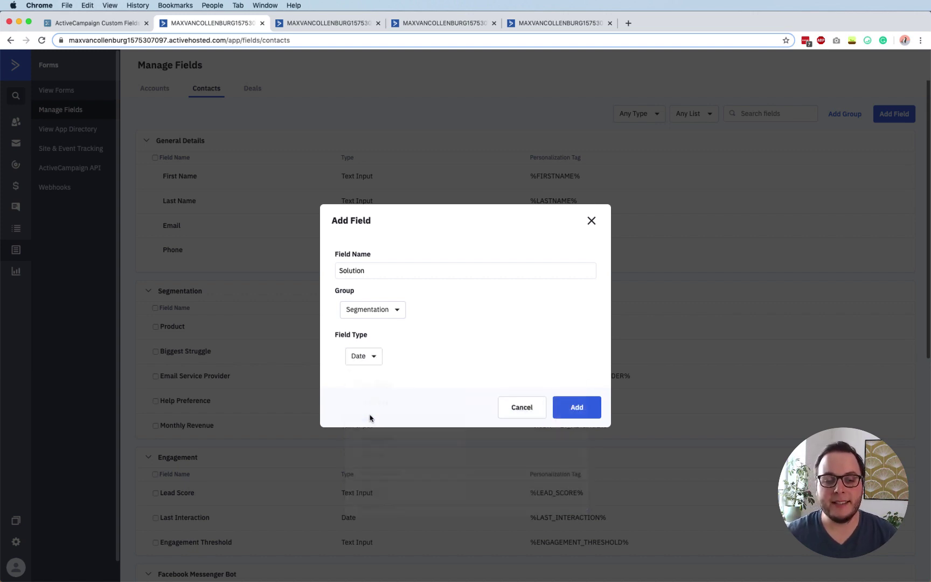
click(374, 357)
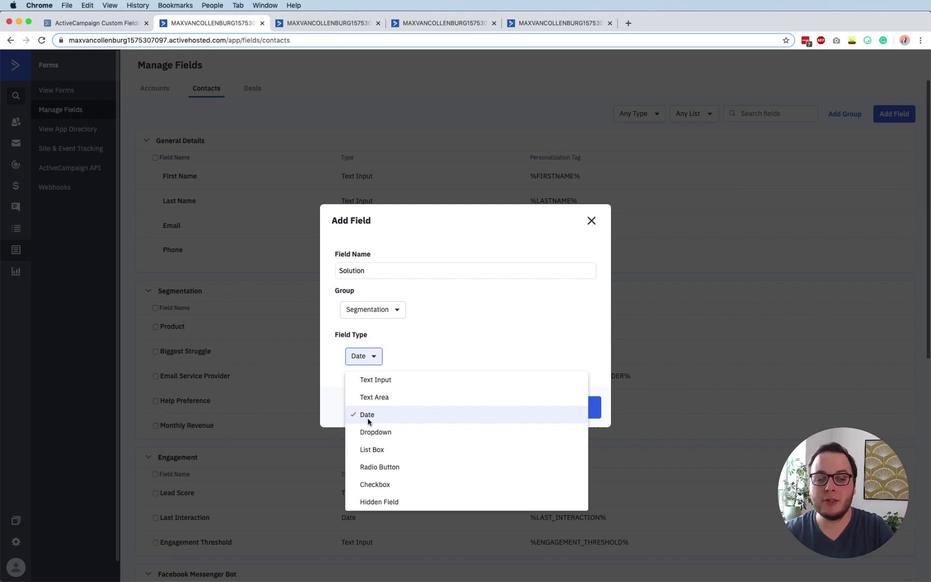
click(393, 433)
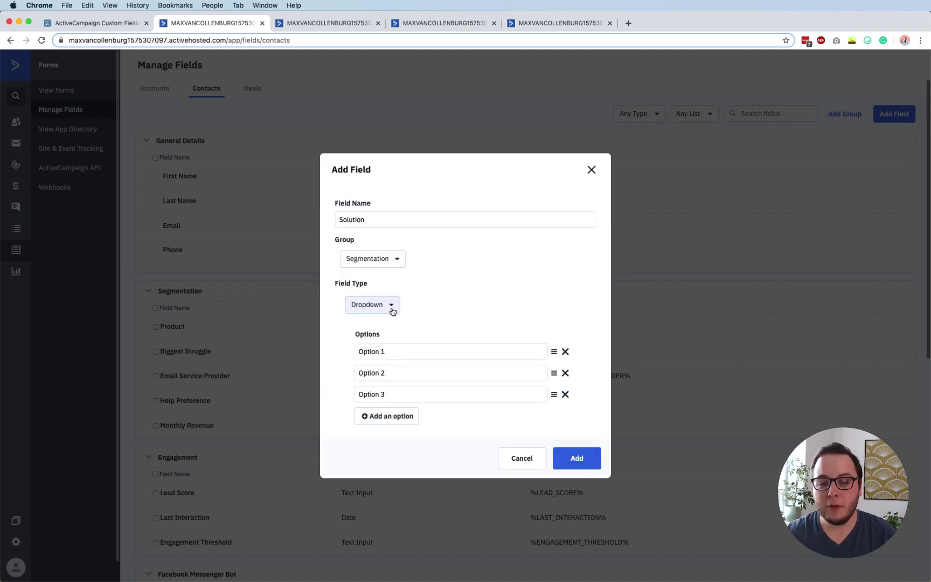
click(389, 417)
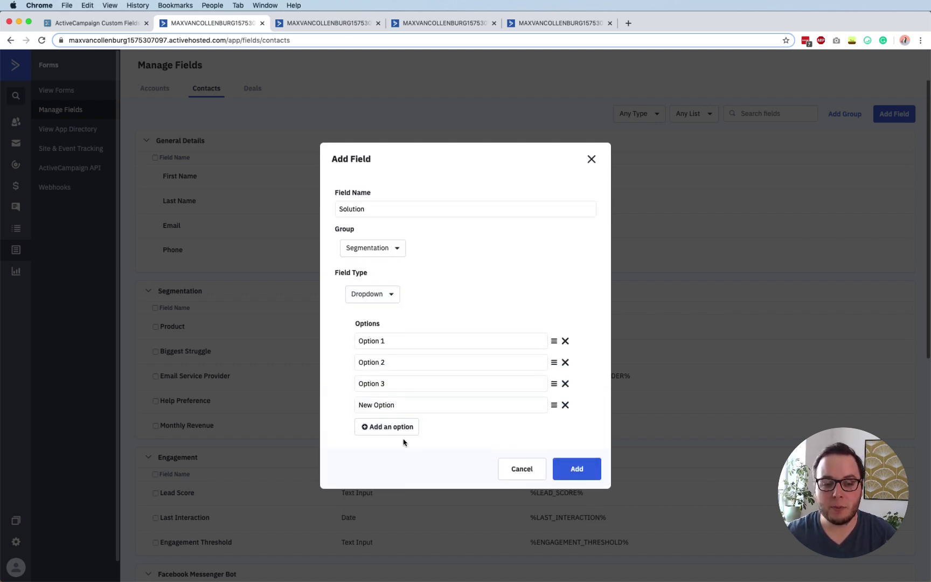
click(383, 425)
click(397, 440)
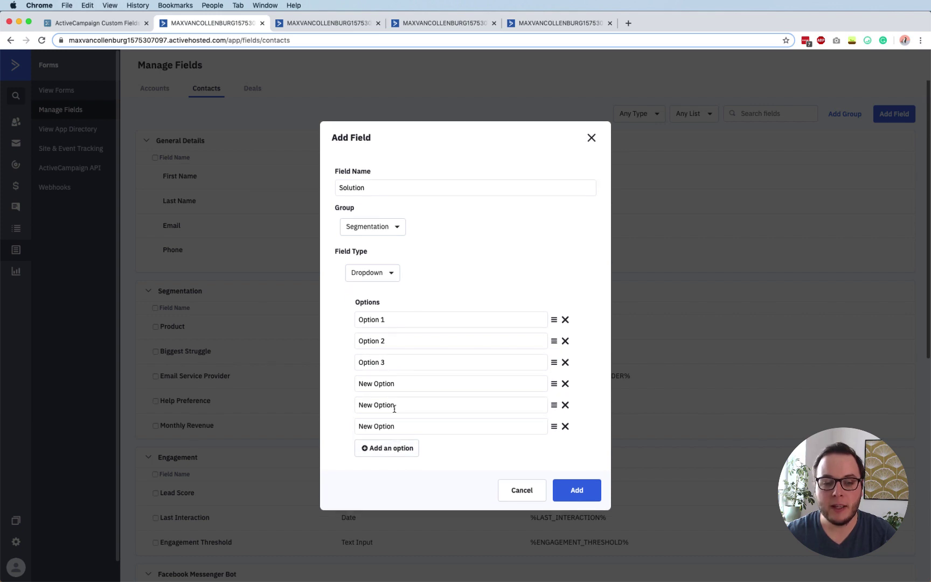
click(394, 279)
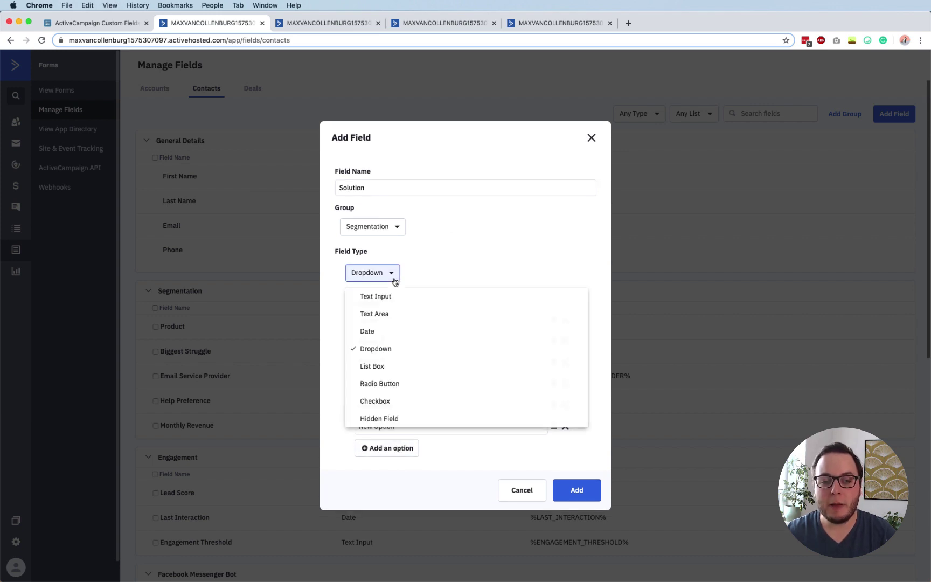
click(394, 279)
click(394, 279)
click(394, 279)
click(394, 279)
click(394, 279)
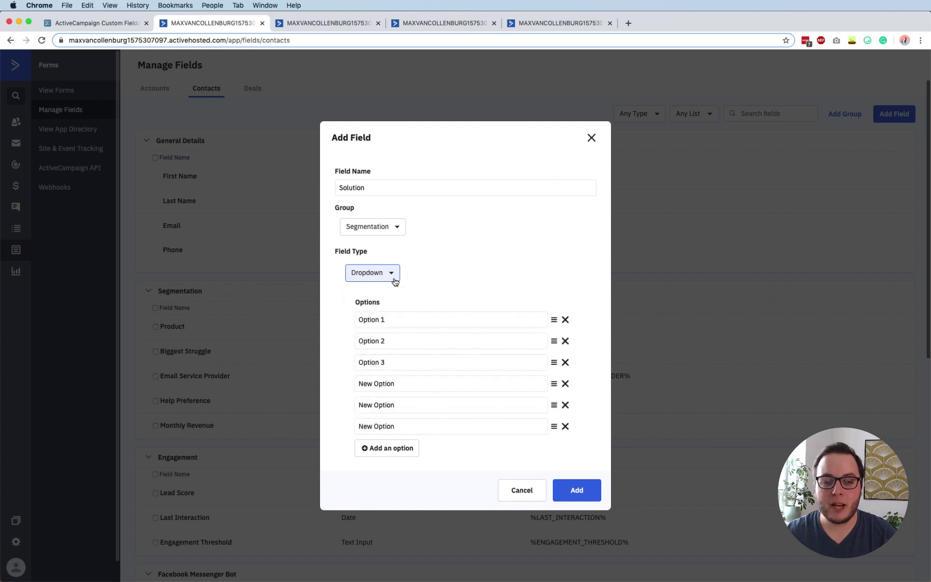
click(394, 279)
click(394, 279)
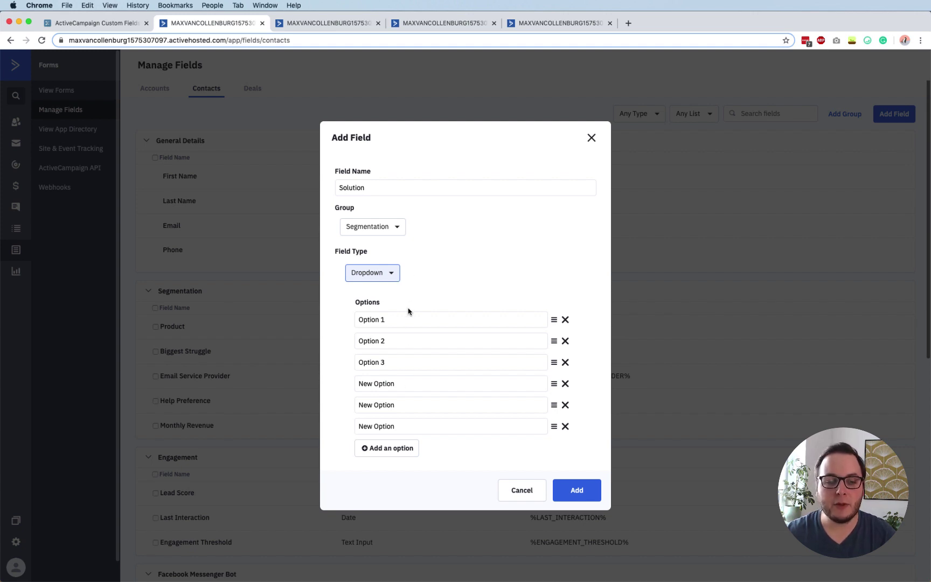
- Try the List Box field type for the Solution field and add two extra options
click(381, 274)
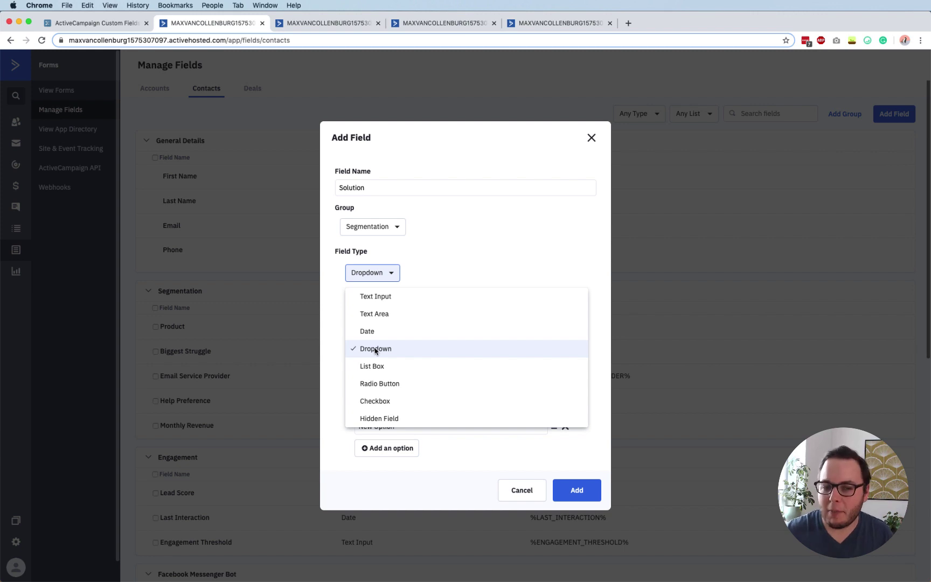
click(400, 367)
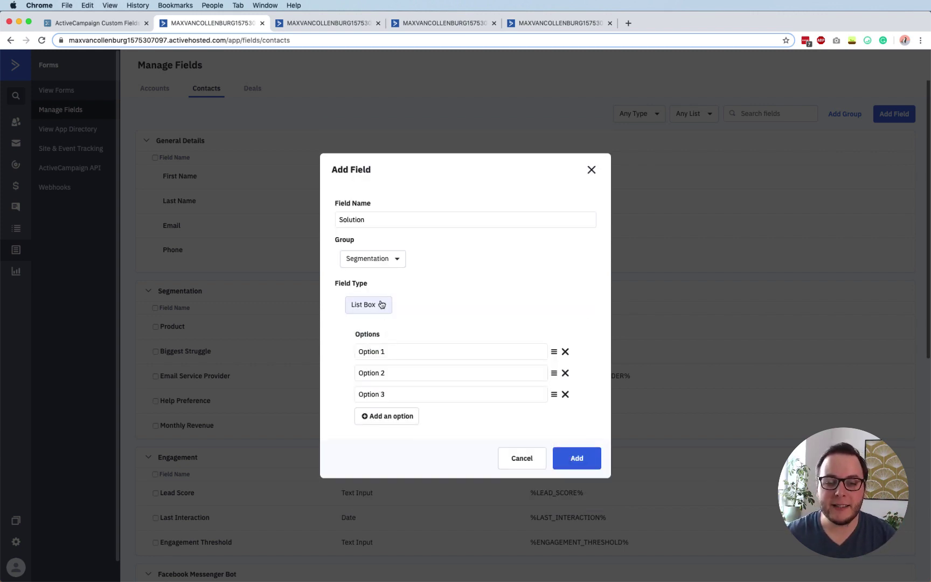
click(404, 422)
click(400, 427)
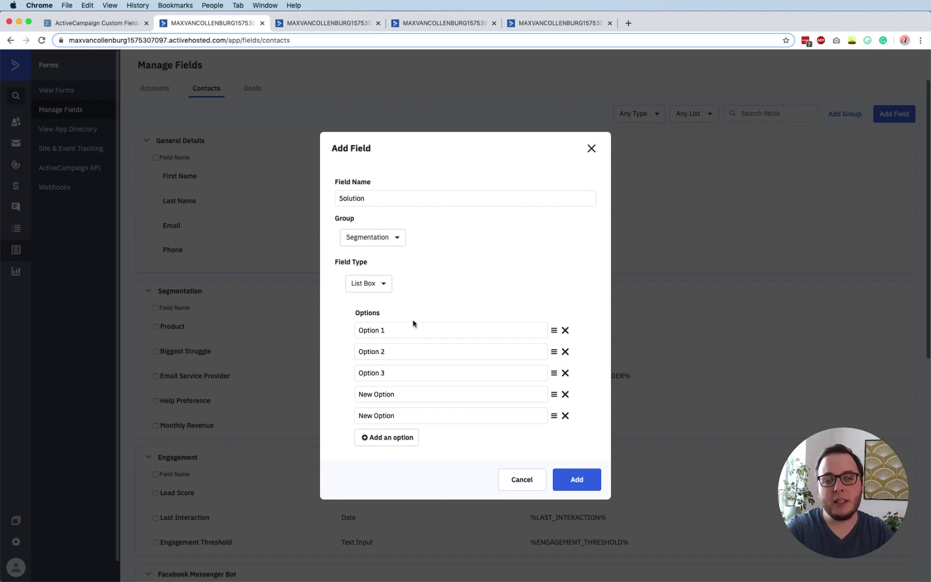
- Try the Radio Button field type with one extra option, then change the Solution field's type to Checkbox
click(372, 285)
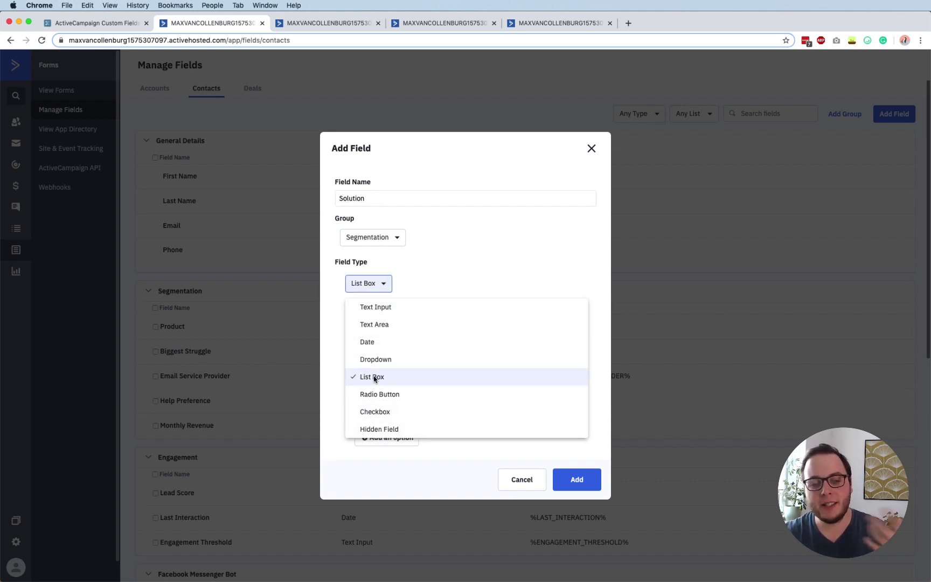
click(388, 396)
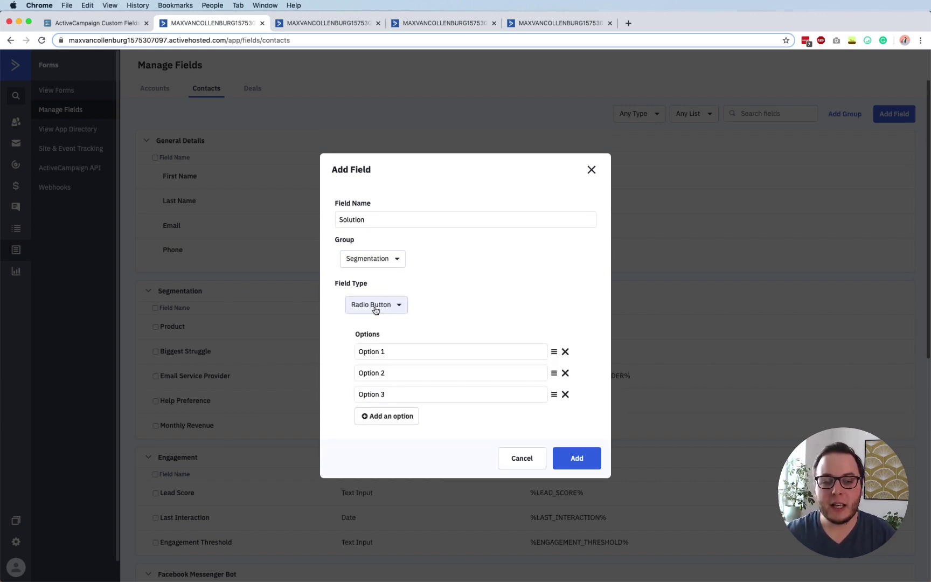
click(397, 416)
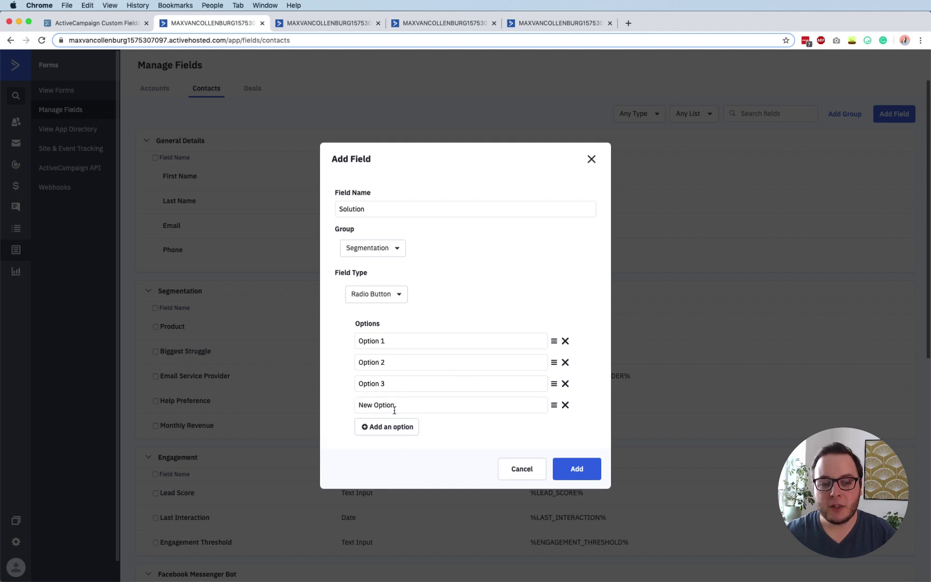
click(390, 293)
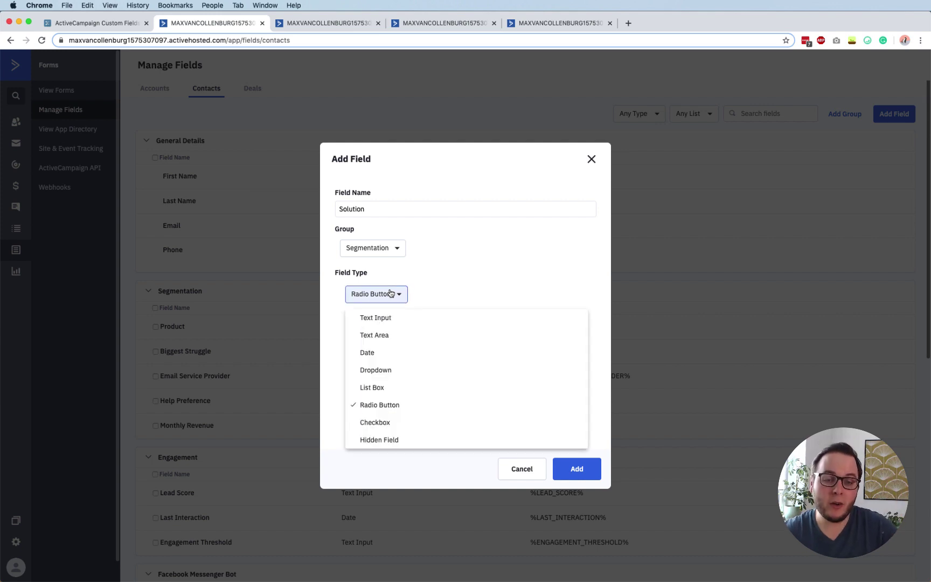
click(411, 429)
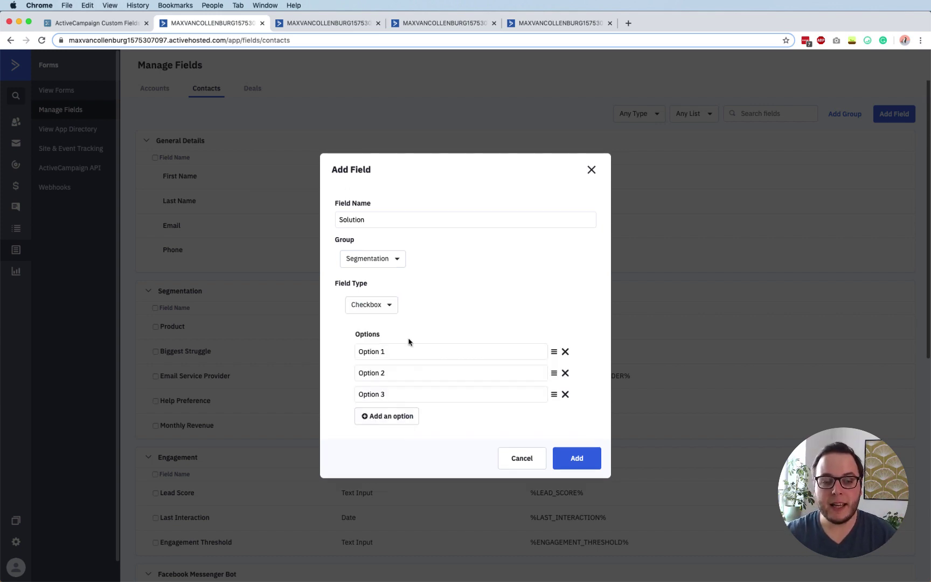
- Try the Hidden Field type for the Solution field, then close the new field form without adding it
click(388, 302)
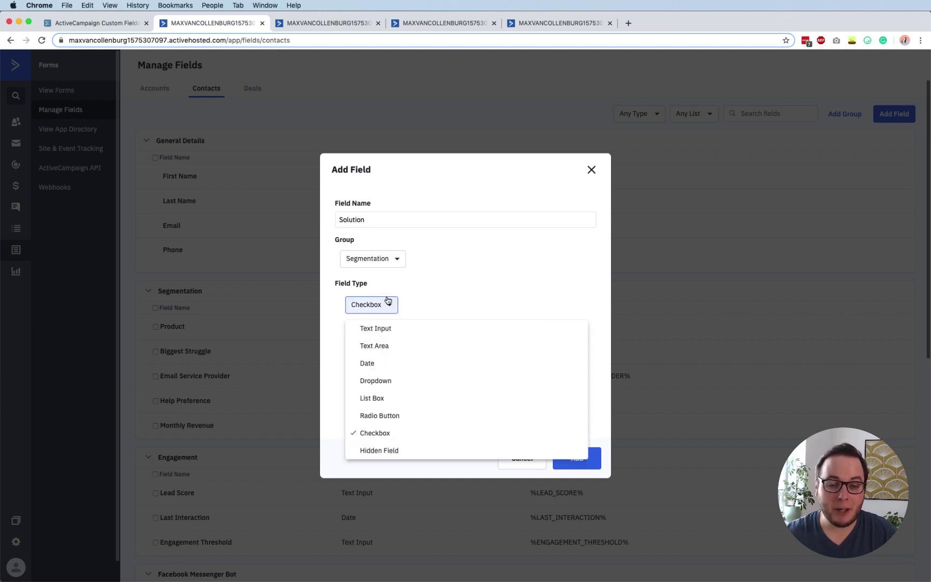
click(447, 452)
click(393, 357)
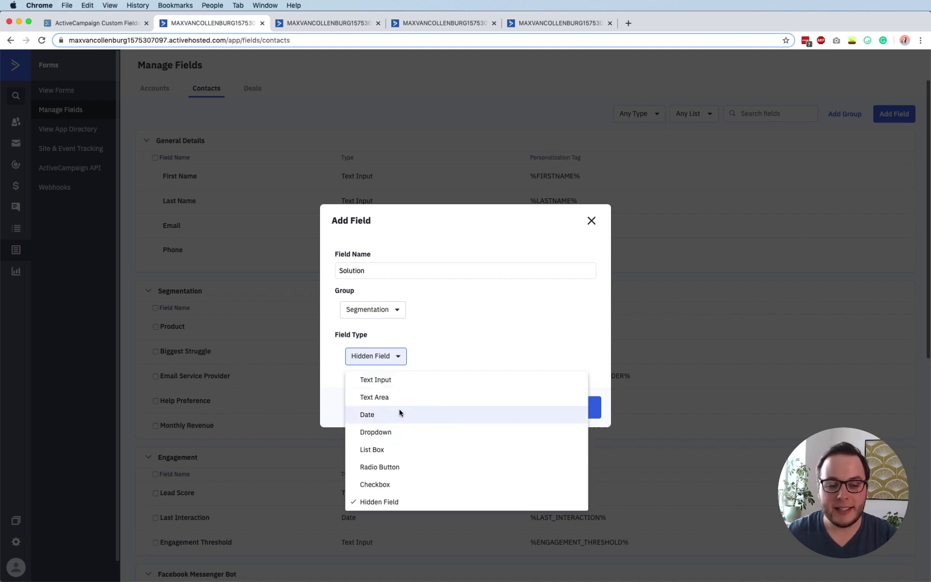
click(482, 274)
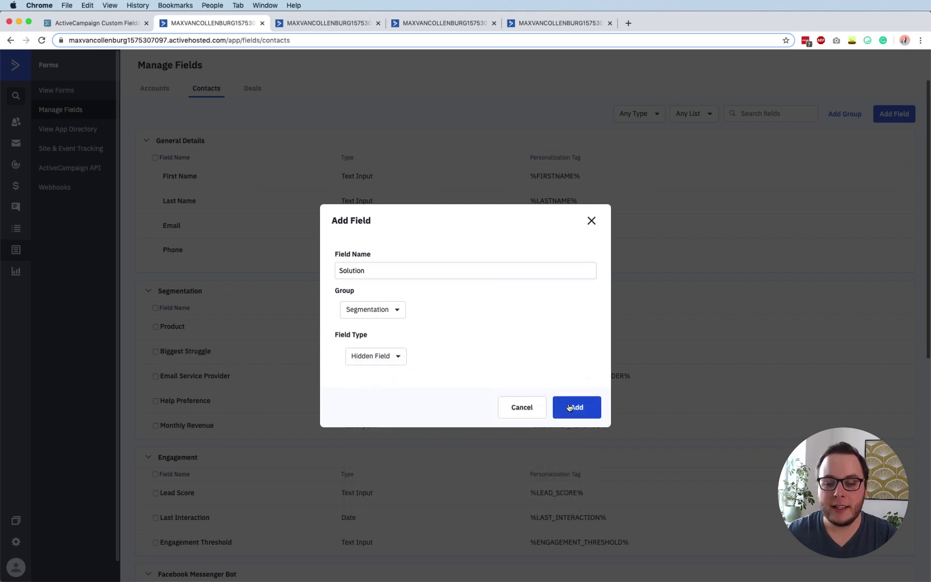
click(388, 312)
click(509, 271)
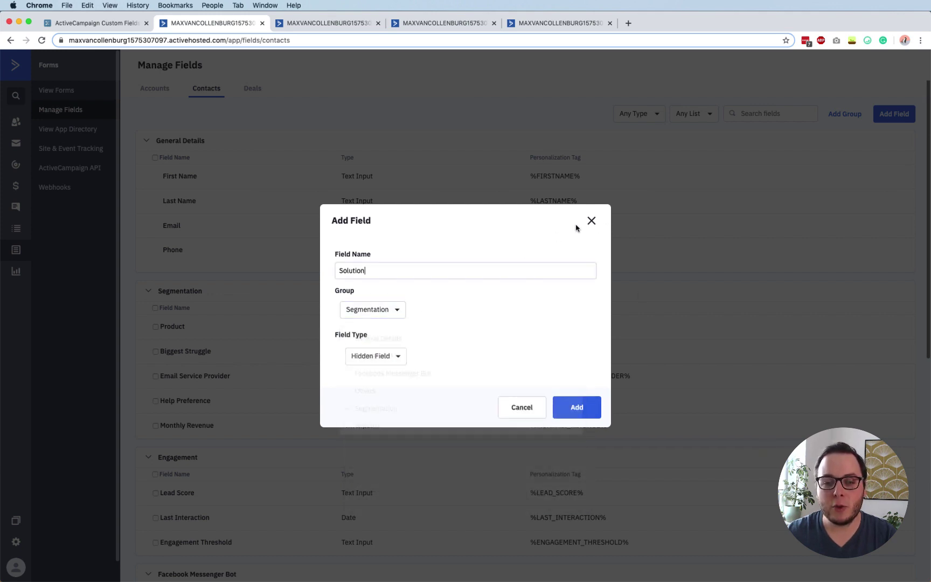
click(591, 221)
- Review the contact fields in the Segmentation, Engagement, Facebook Messenger Bot, Webinar and Others groups, with their types and personalization tags
mouse_move(147, 326)
mouse_down()
mouse_move(148, 365)
mouse_move(146, 319)
mouse_up()
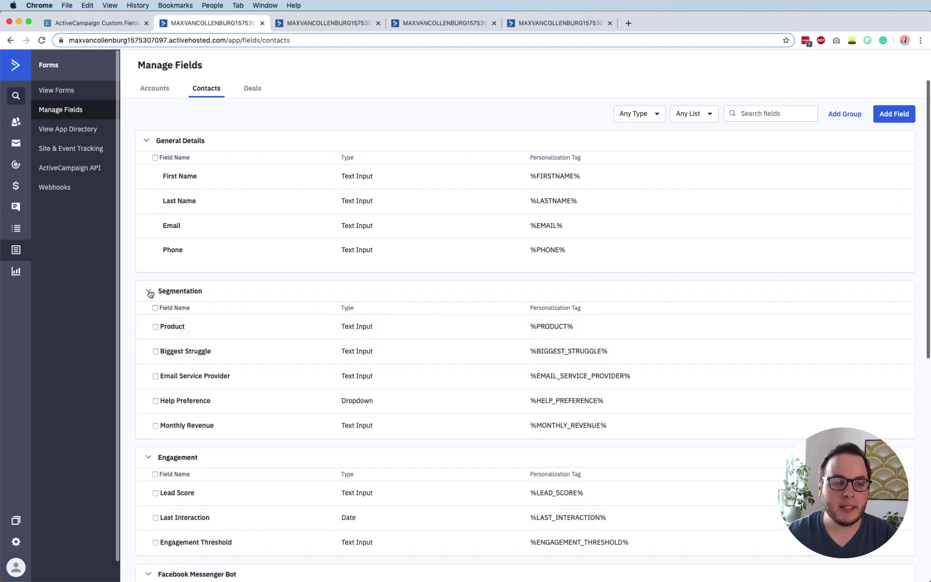
scroll(191, 336, down, 3)
scroll(216, 334, up, 3)
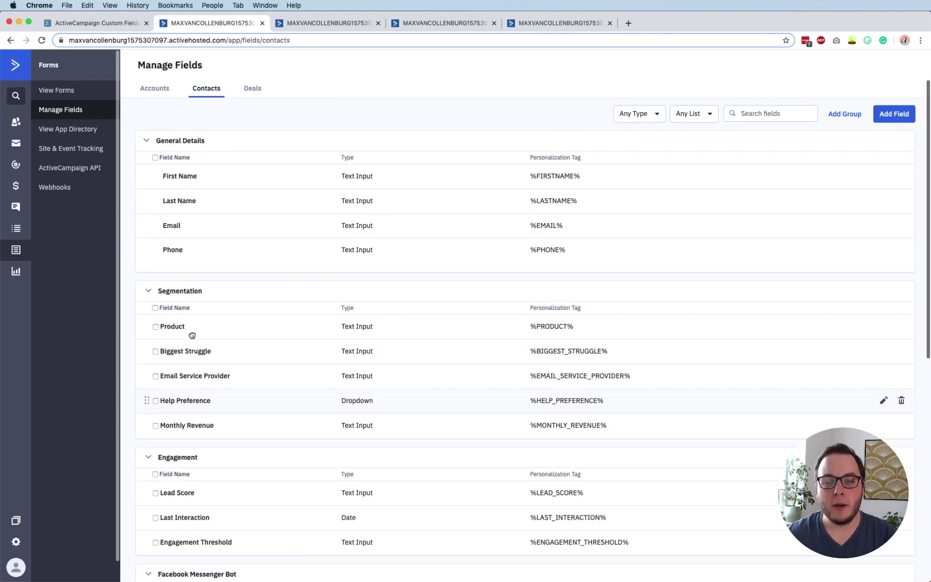
scroll(286, 251, down, 2)
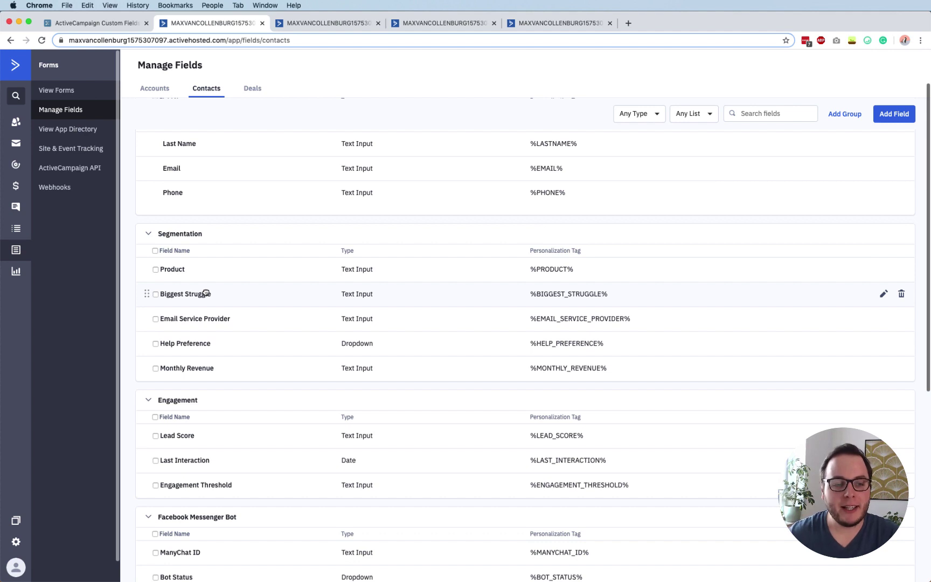
scroll(205, 293, down, 1)
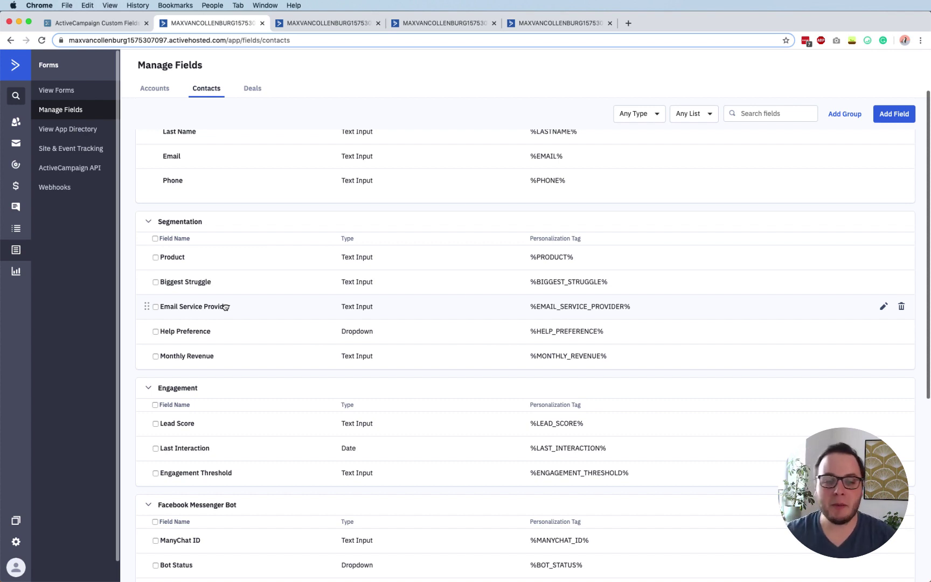
scroll(225, 306, down, 1)
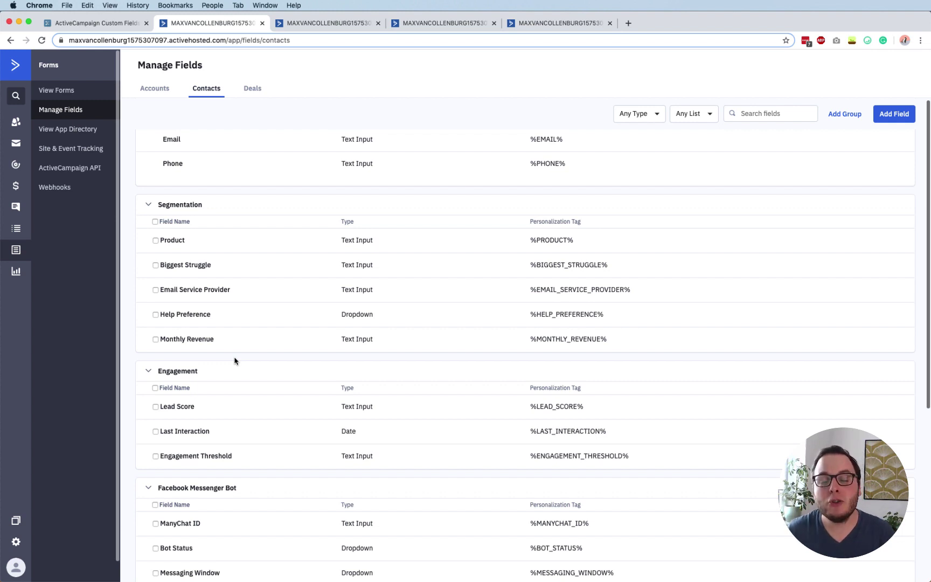
scroll(234, 361, down, 3)
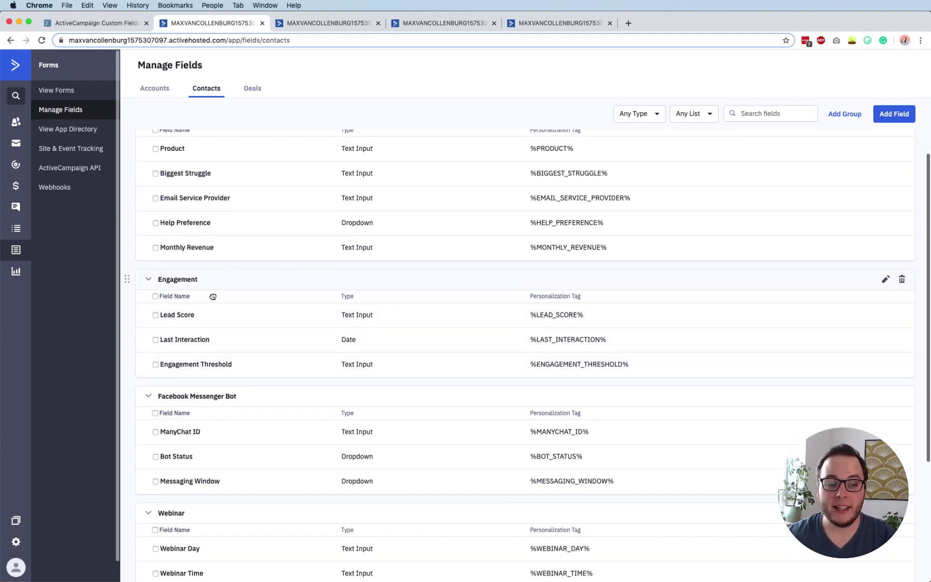
scroll(231, 298, down, 2)
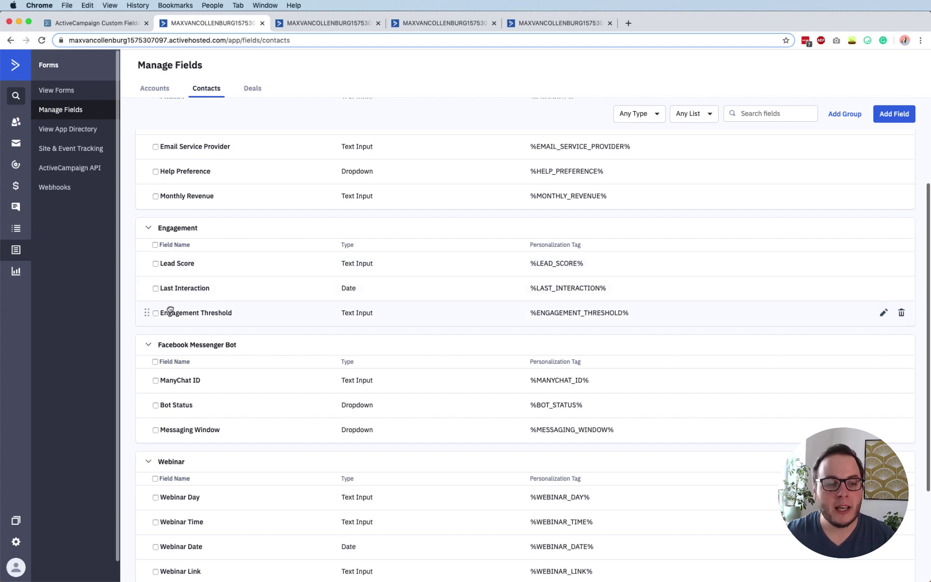
scroll(201, 315, down, 5)
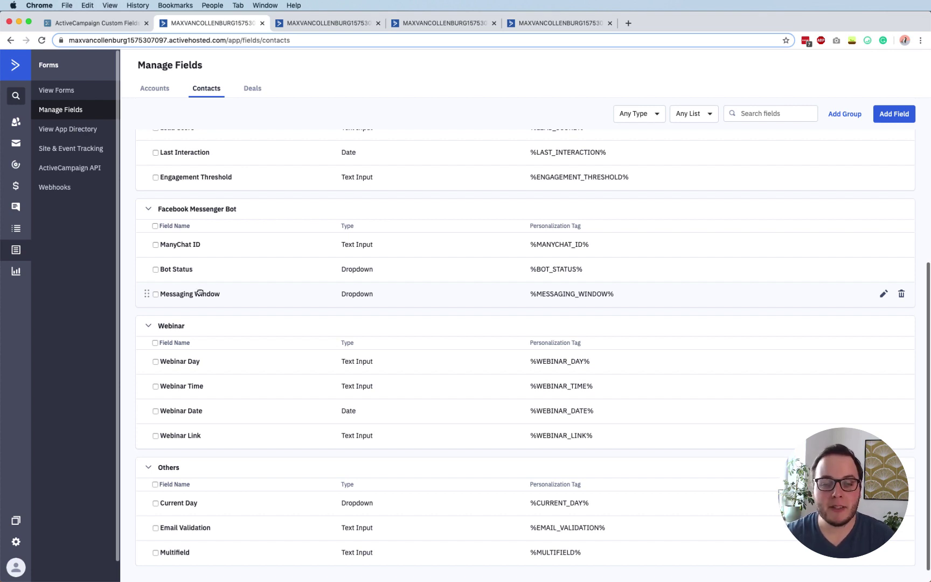
- Inspect the Inside and Outside options of the Messaging Window field, then close its settings without changes
click(883, 293)
double_click(373, 277)
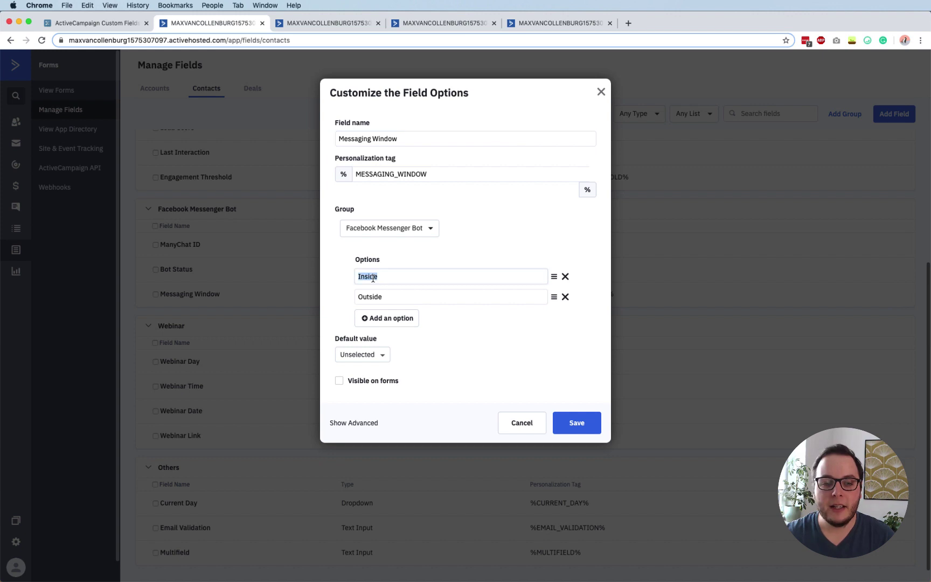
double_click(381, 297)
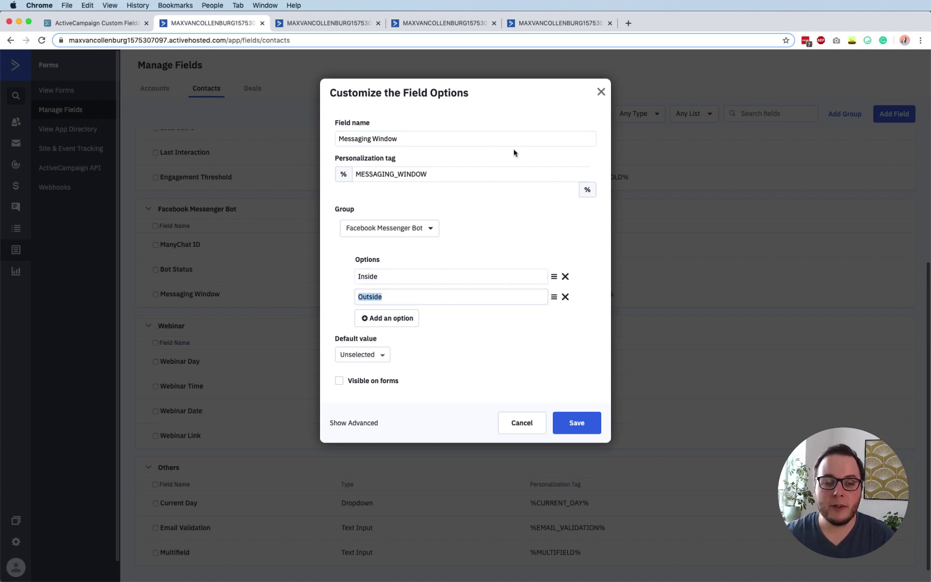
click(600, 92)
- Inspect the weekday options of the Current Day field in the Others group, then close its settings without changes
scroll(416, 328, down, 1)
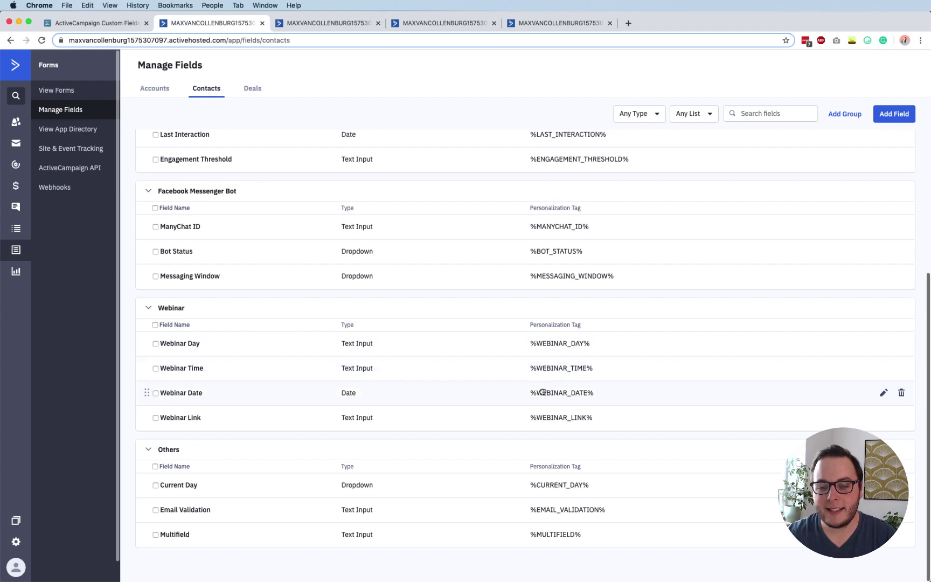
scroll(585, 416, down, 1)
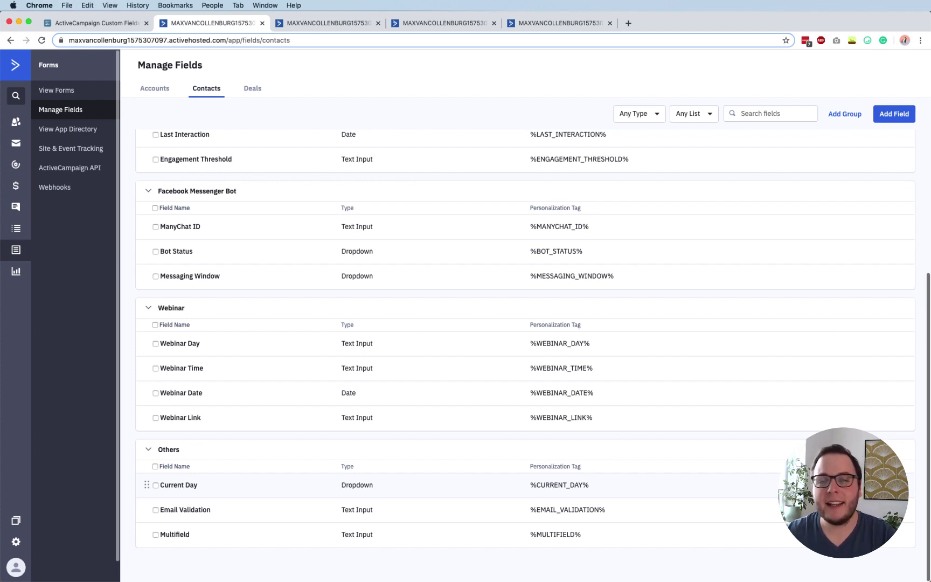
click(878, 485)
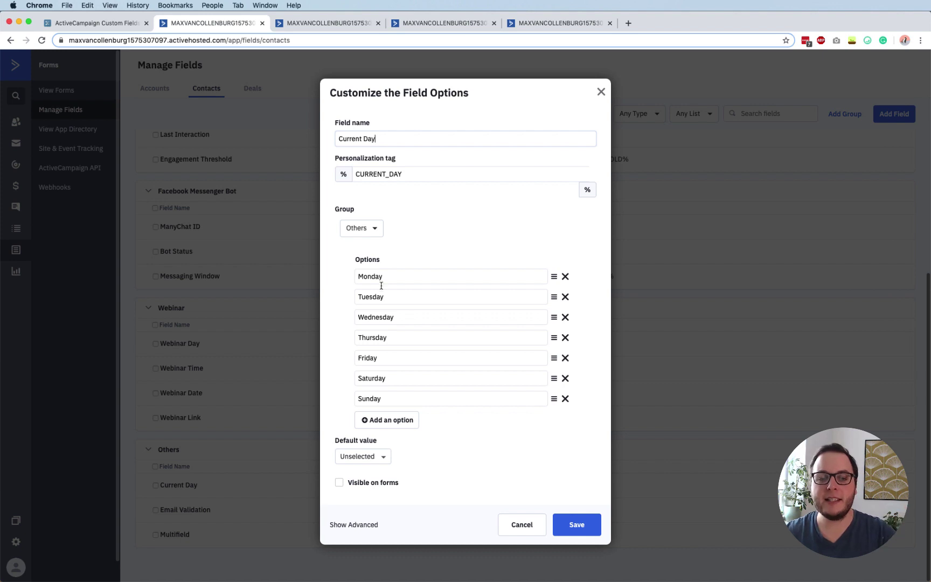
click(601, 93)
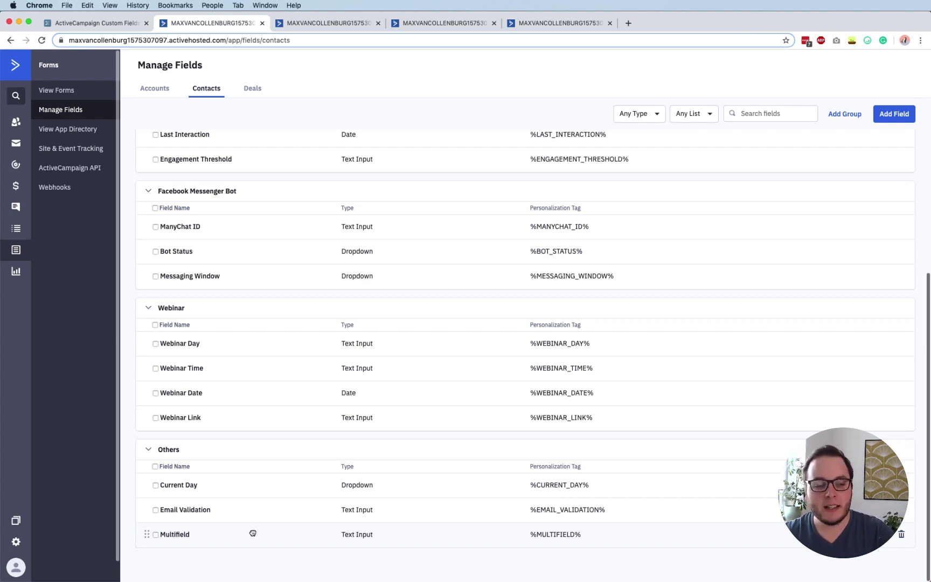
- Look over the contact field groups again, from General Details through Segmentation and Engagement to Webinar
scroll(214, 522, up, 10)
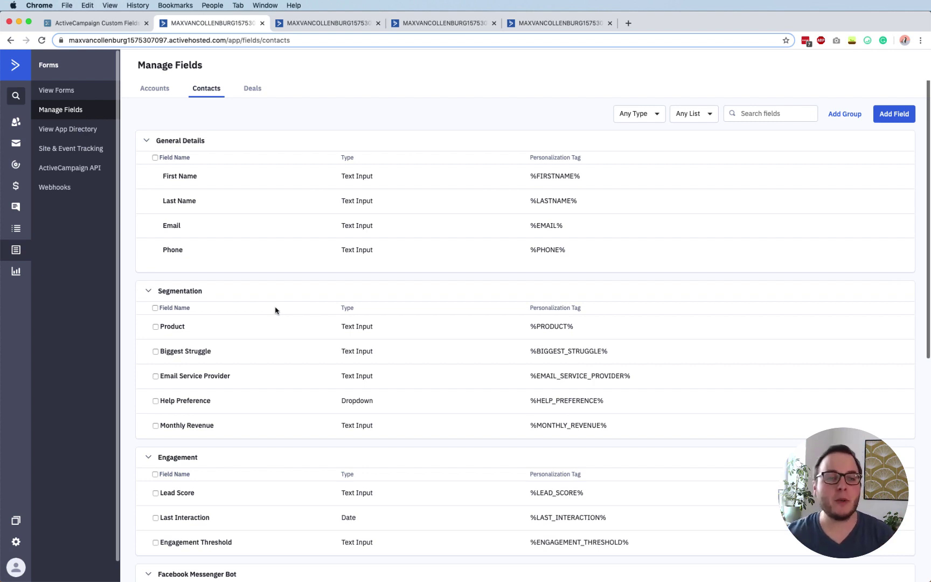
scroll(252, 191, down, 3)
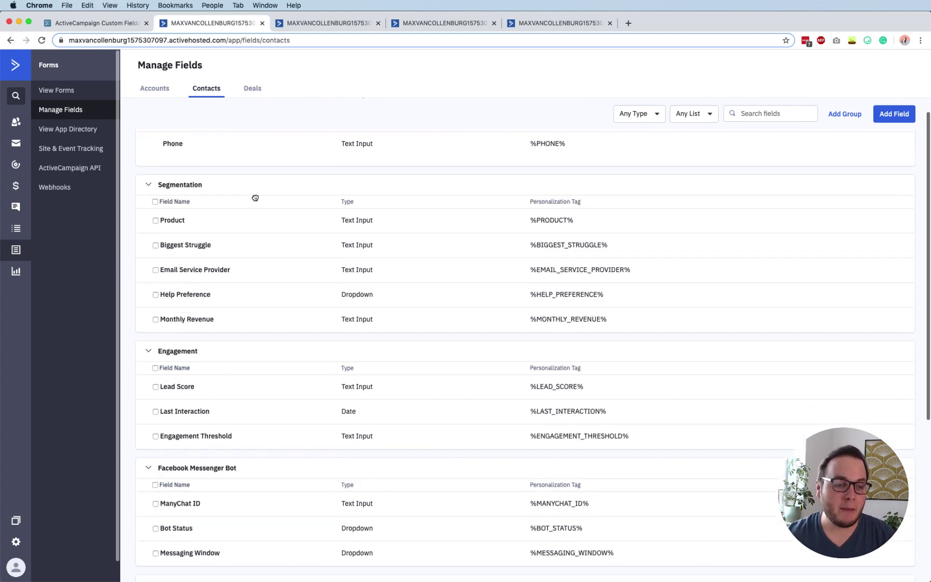
scroll(296, 248, down, 2)
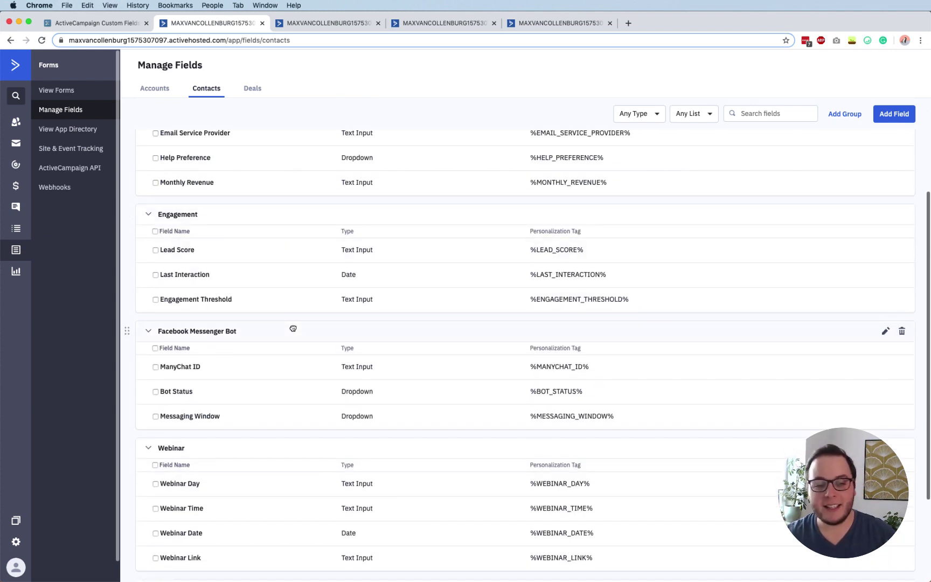
scroll(274, 242, up, 1)
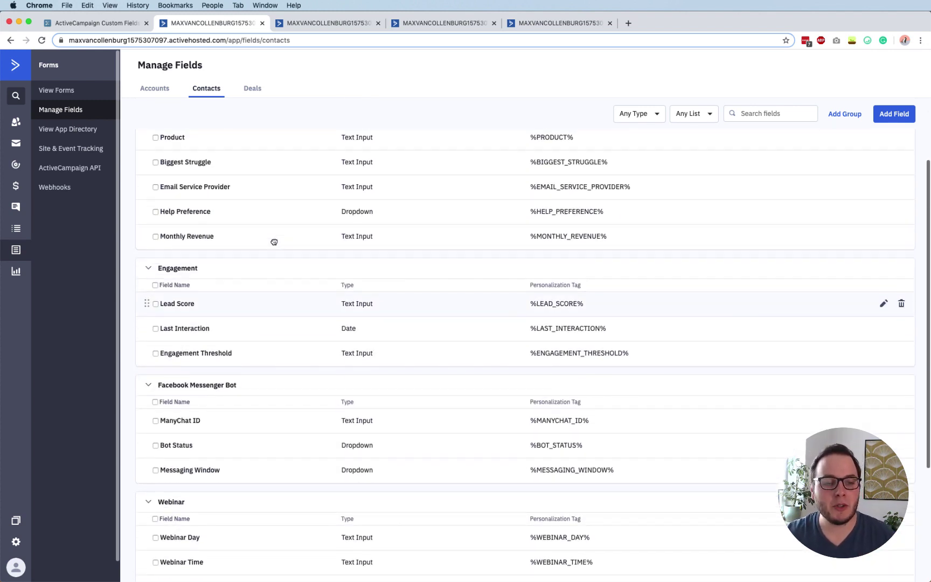
scroll(274, 242, up, 2)
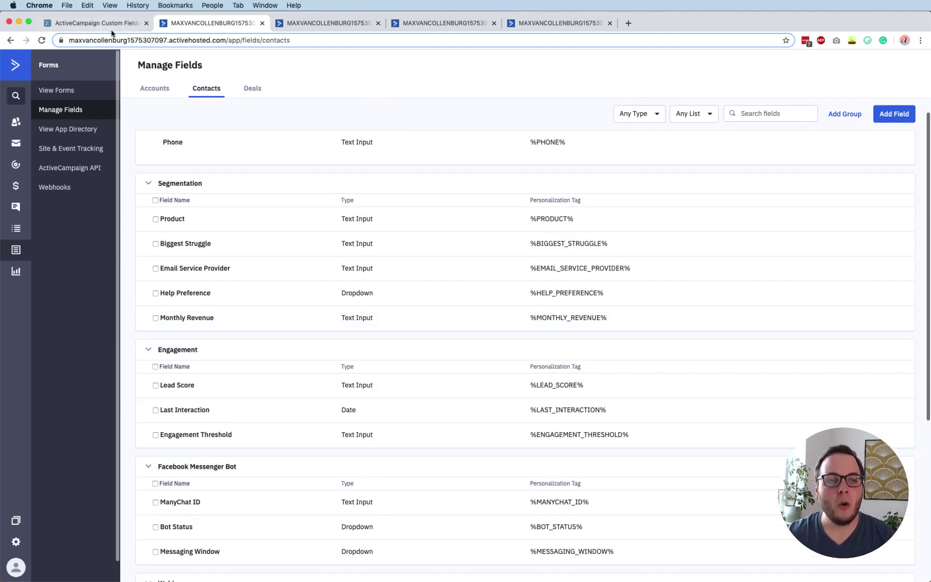
- Switch to the WorkFlowy outline and expand Examples in ActiveCampaign and its Last Interaction item
click(112, 27)
triple_click(304, 352)
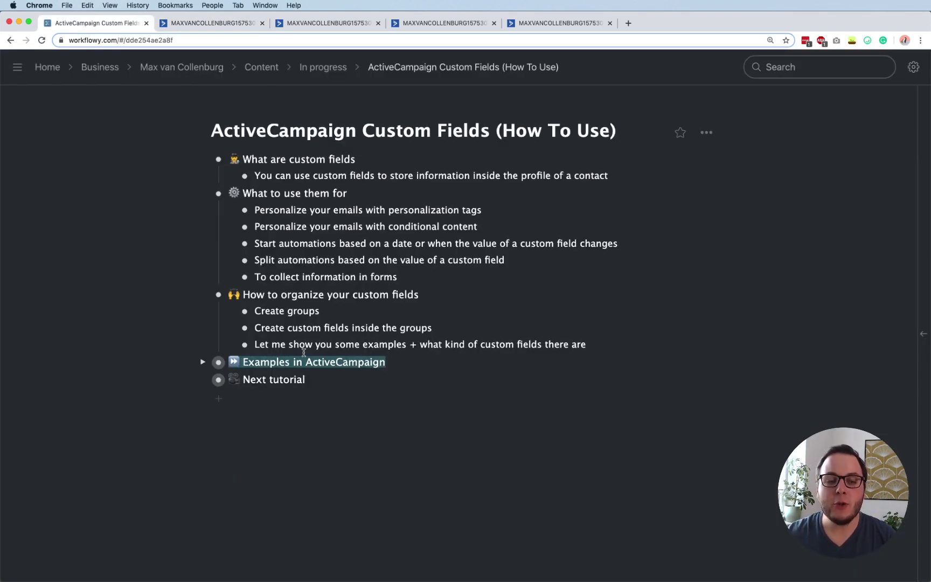
click(291, 357)
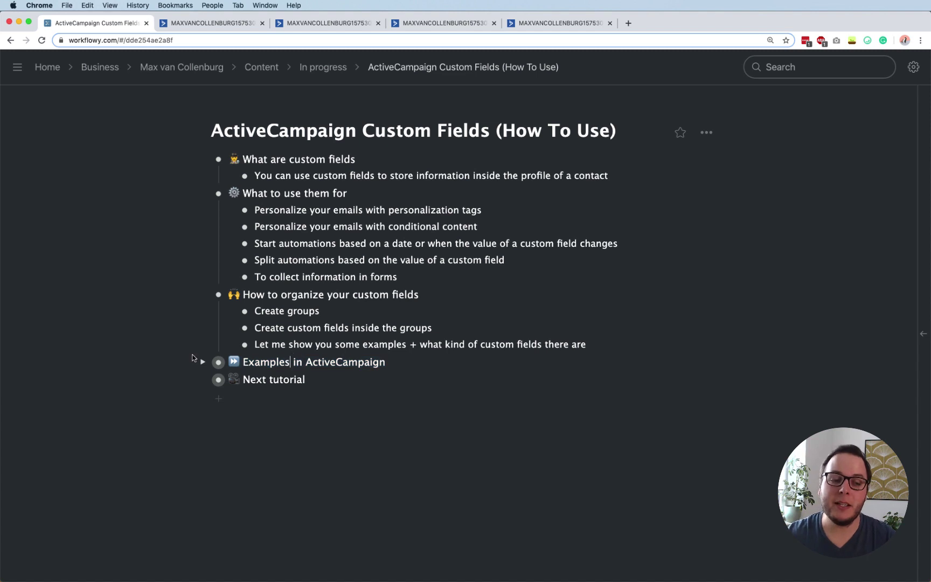
click(202, 362)
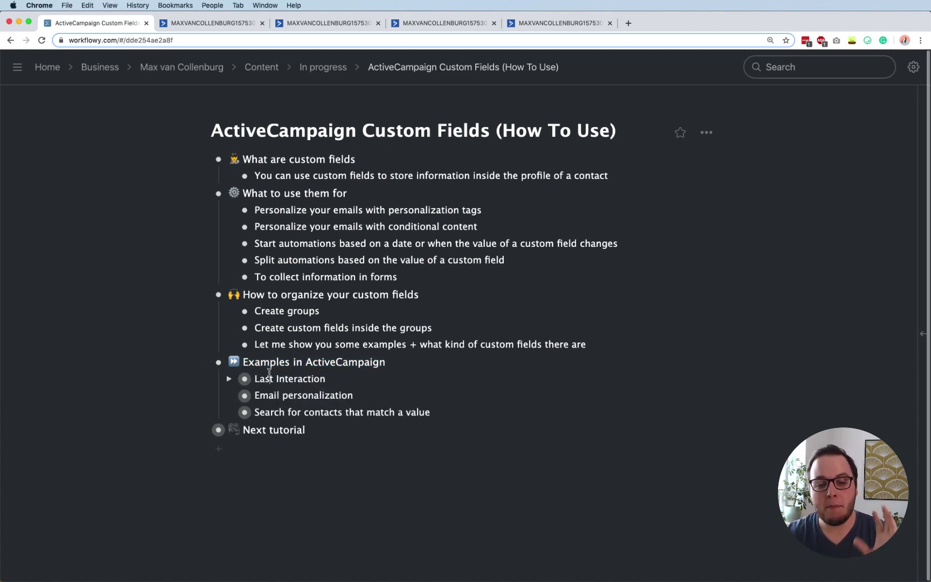
click(228, 379)
- Read the Last Interaction example's points about updating the field and triggering an automation 6 months after it
triple_click(287, 378)
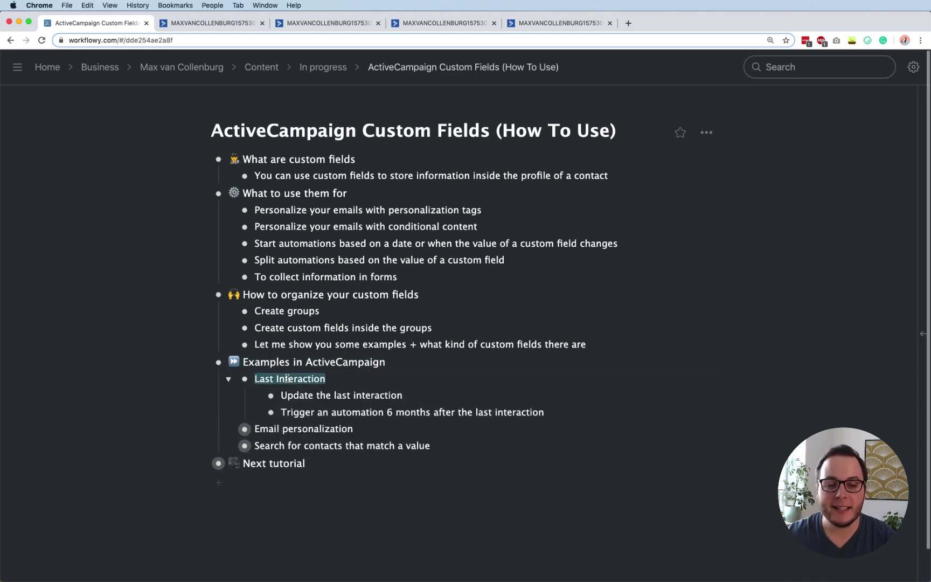
triple_click(287, 379)
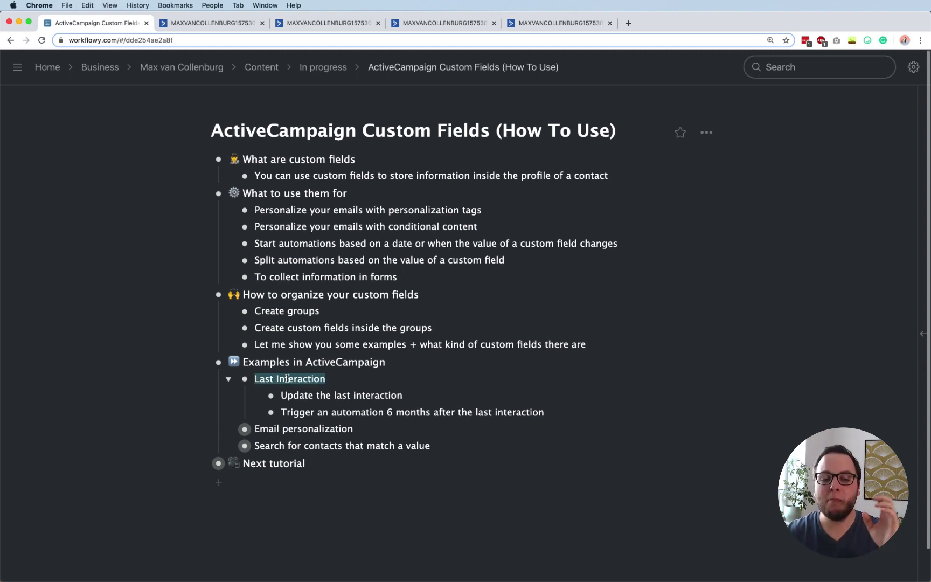
click(287, 378)
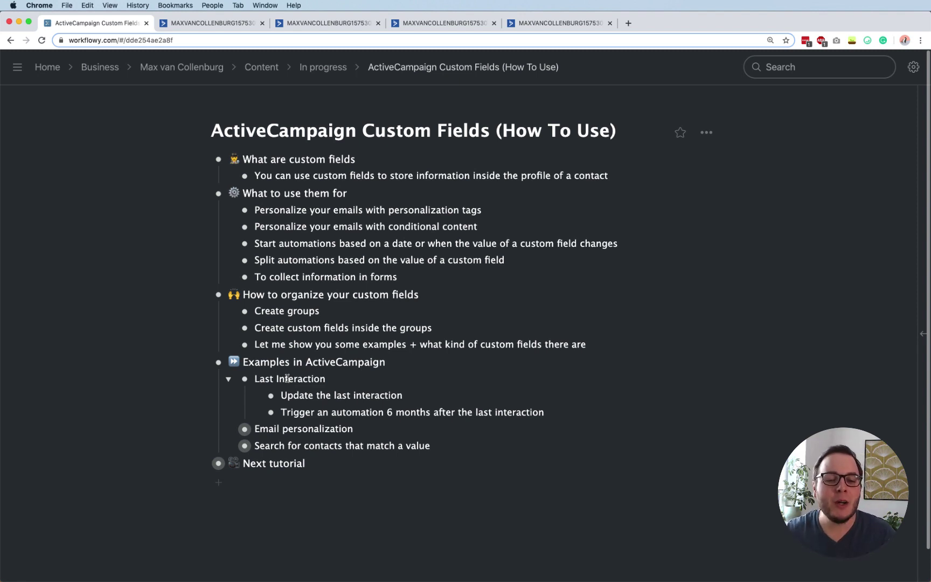
triple_click(324, 395)
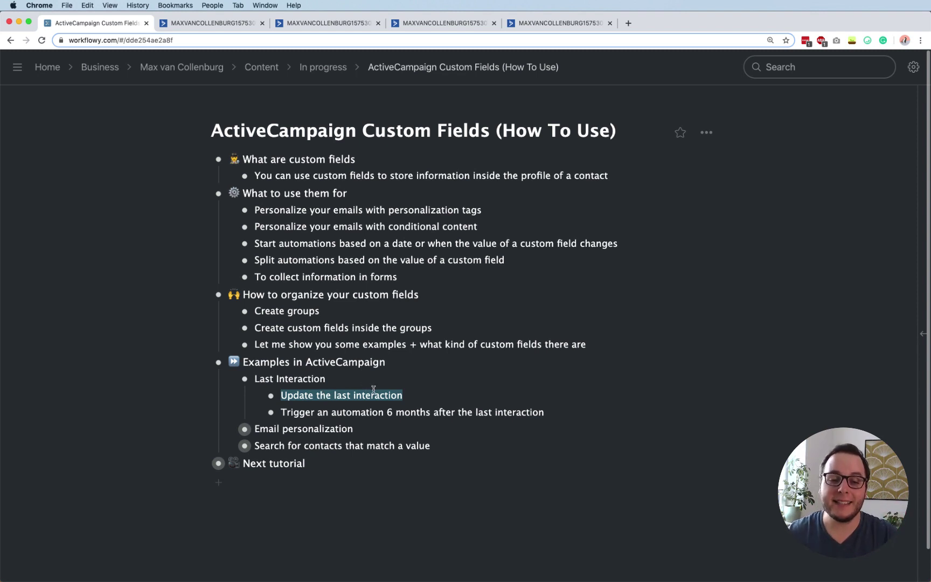
double_click(292, 408)
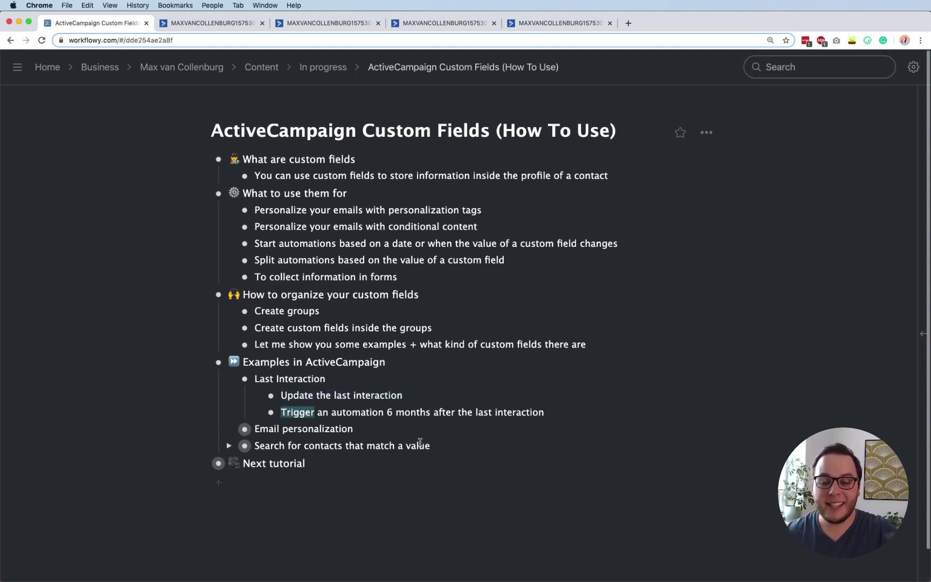
- Switch back to ActiveCampaign and open the Update Last Interaction automation
click(213, 23)
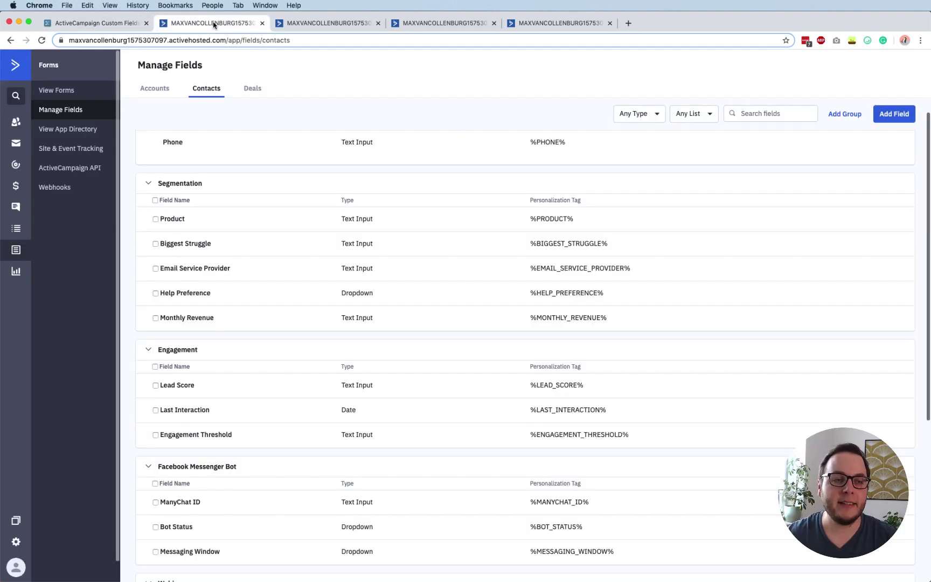
click(15, 164)
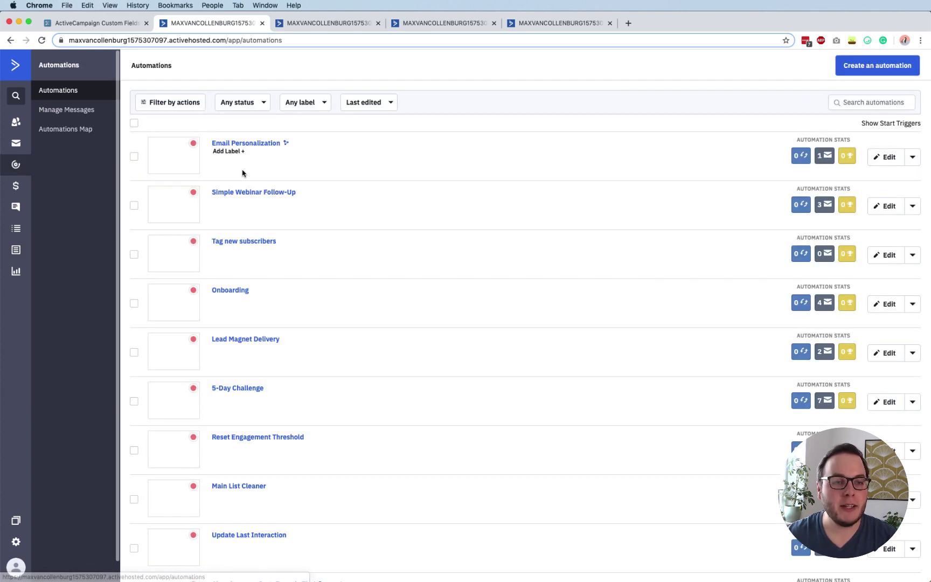
scroll(288, 182, down, 3)
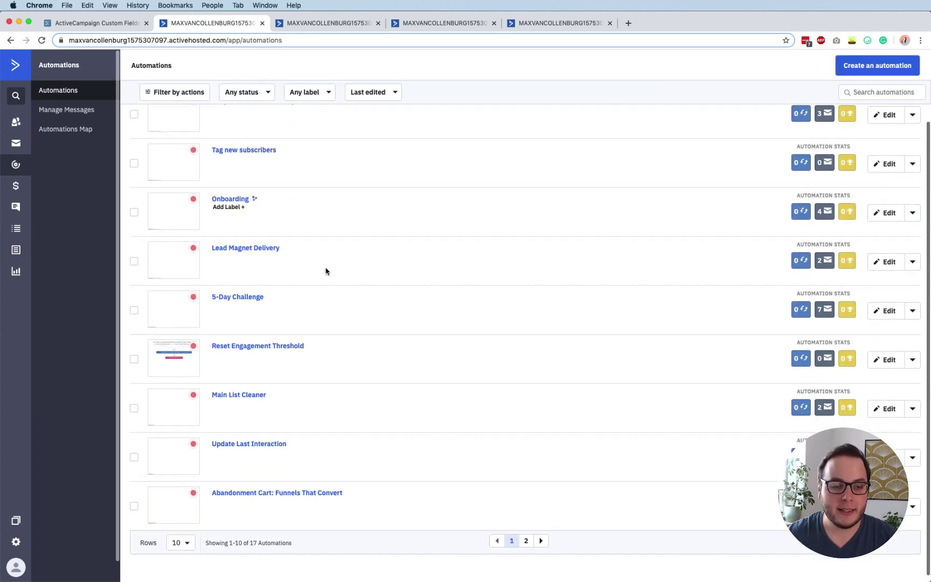
click(275, 444)
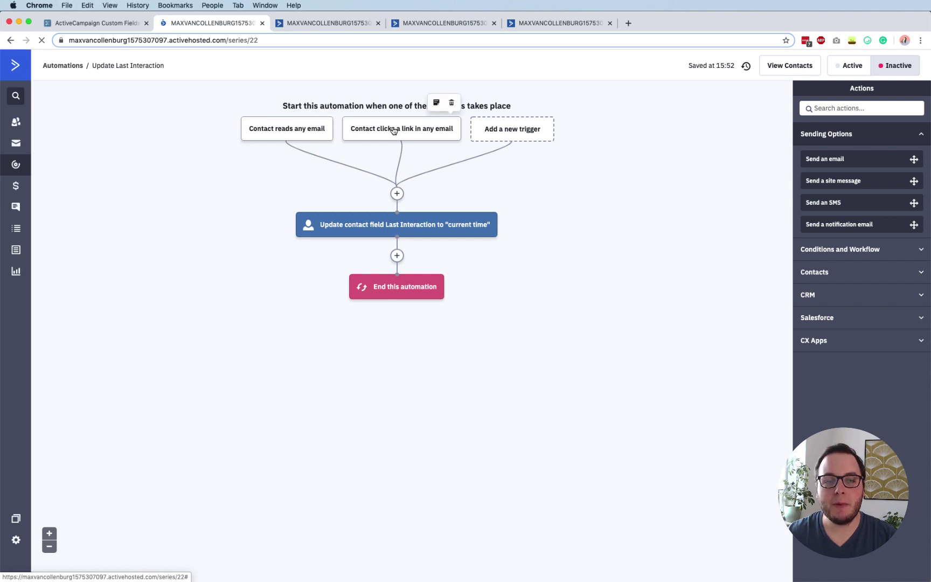
- Examine the email, list and run options of the "Contact reads any email" trigger, then save it with the same settings
click(276, 129)
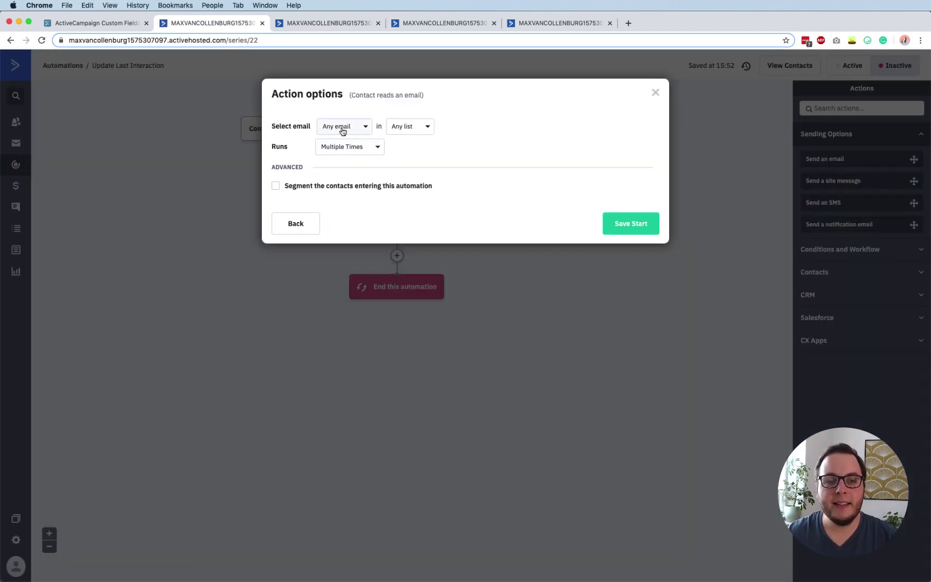
click(425, 125)
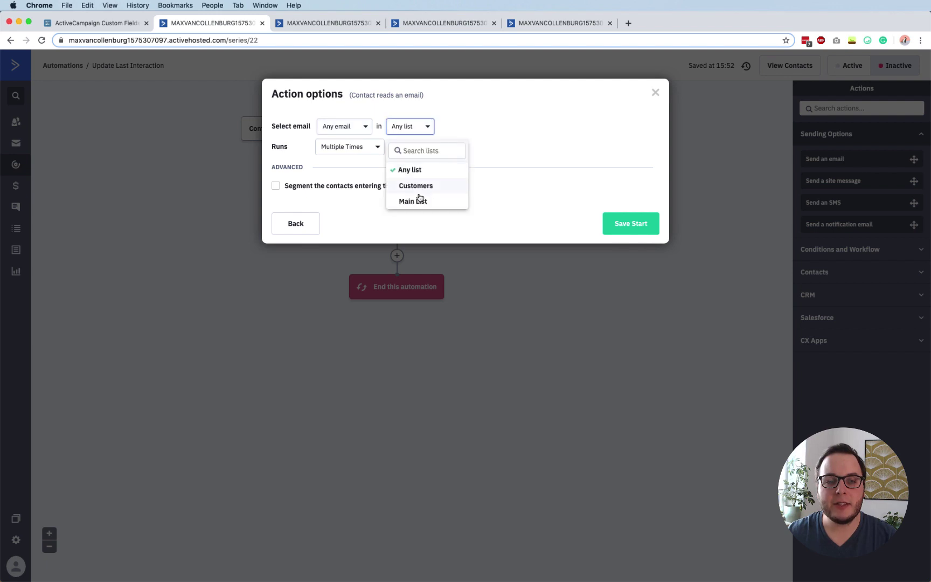
click(467, 128)
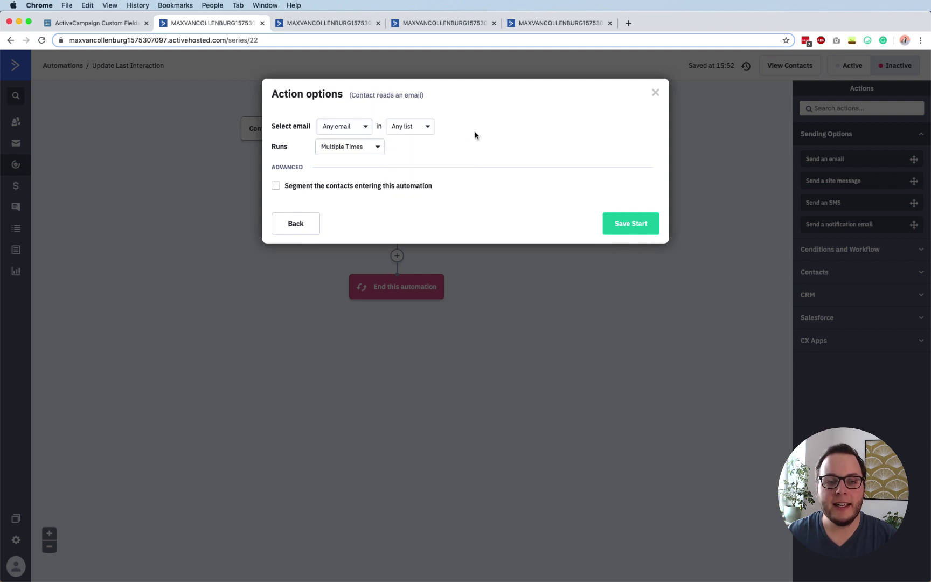
click(646, 231)
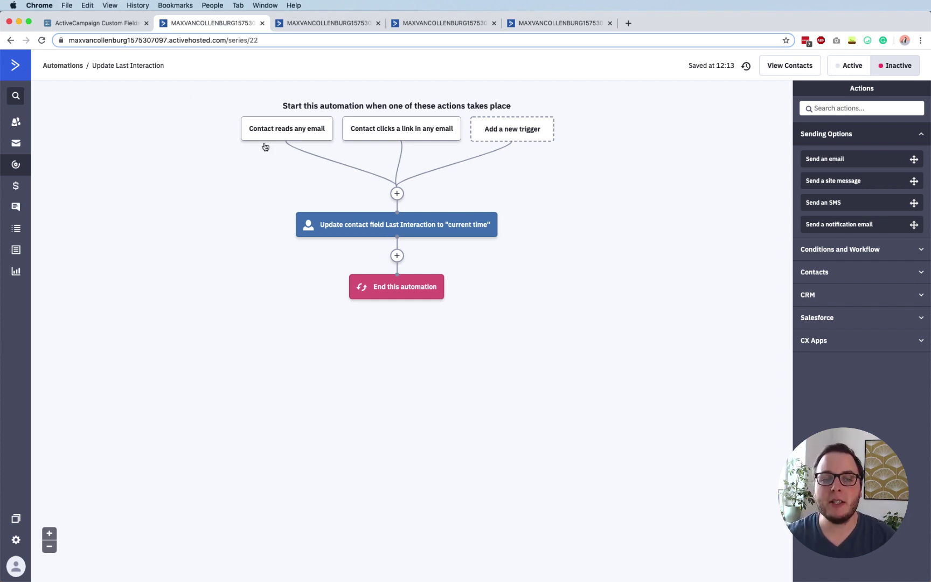
- Examine the contact field and new content choices of the Last Interaction update action, then close it without saving
click(354, 224)
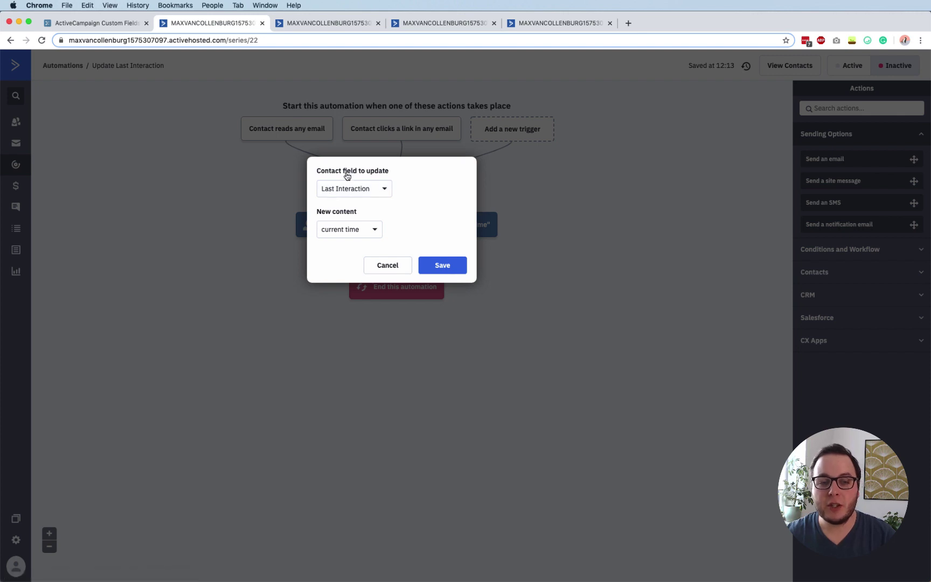
click(334, 188)
click(408, 169)
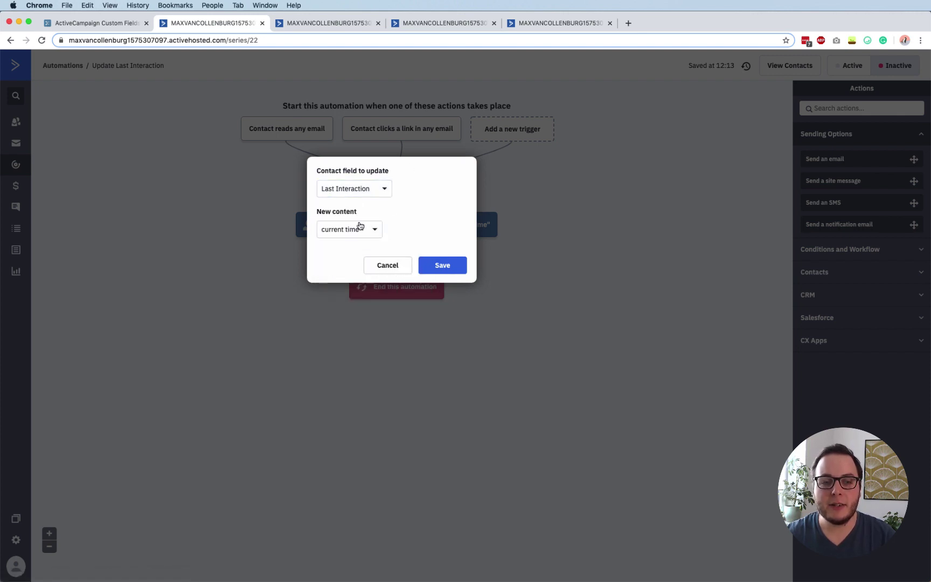
click(340, 232)
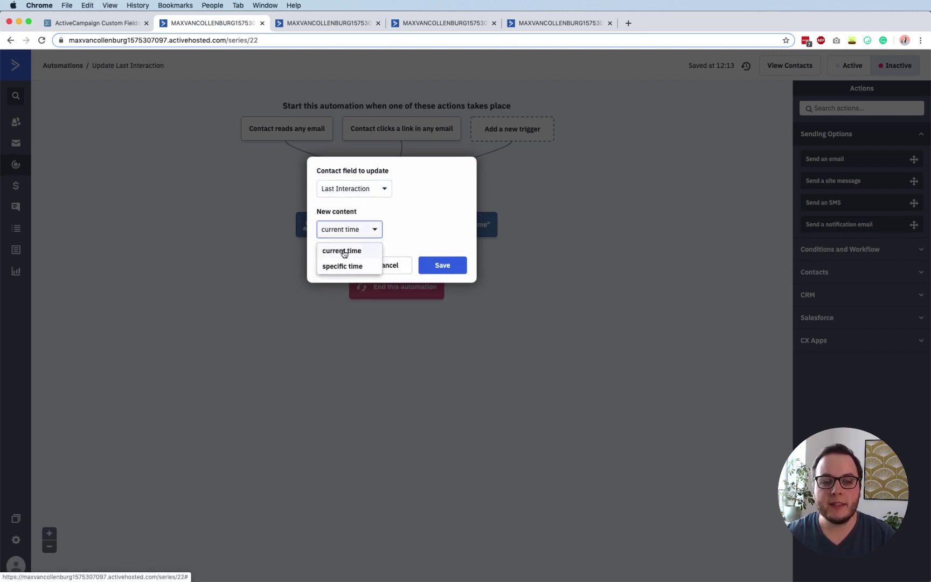
click(430, 229)
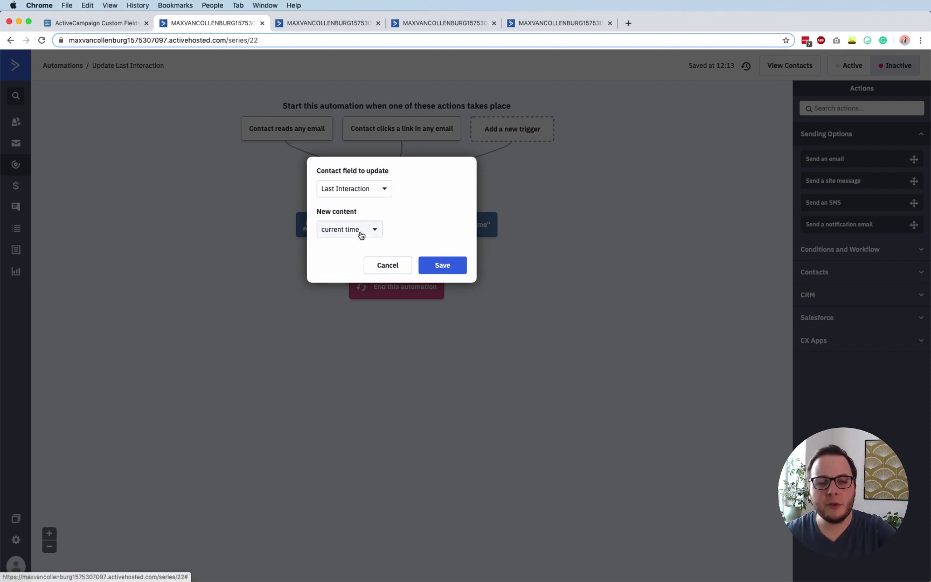
click(359, 232)
click(407, 229)
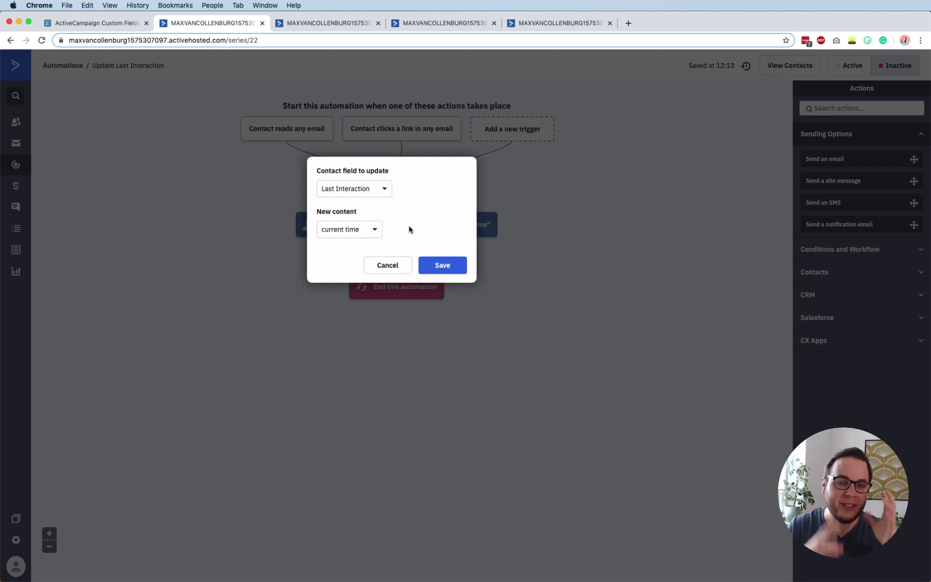
click(591, 237)
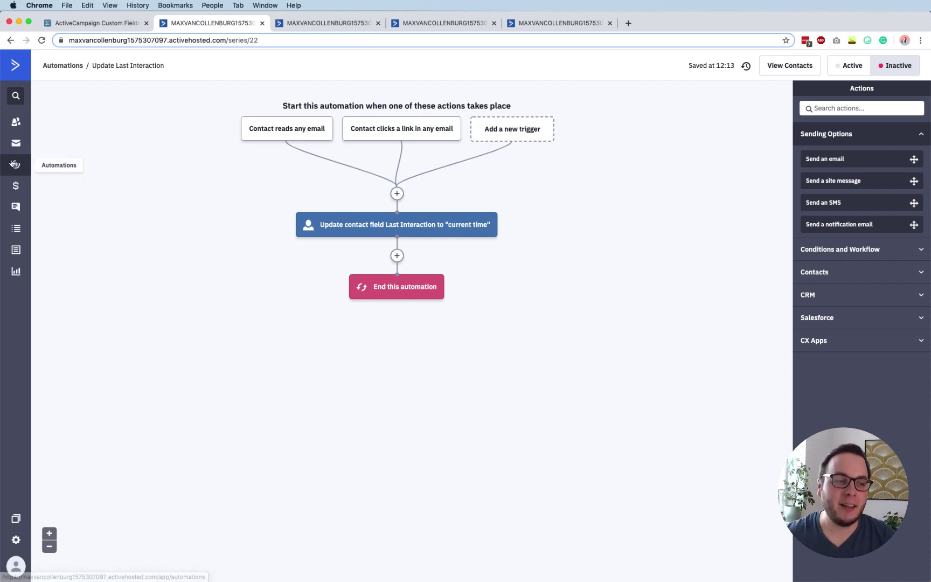
- Return to the automations list and open the Main List Cleaner automation
click(16, 165)
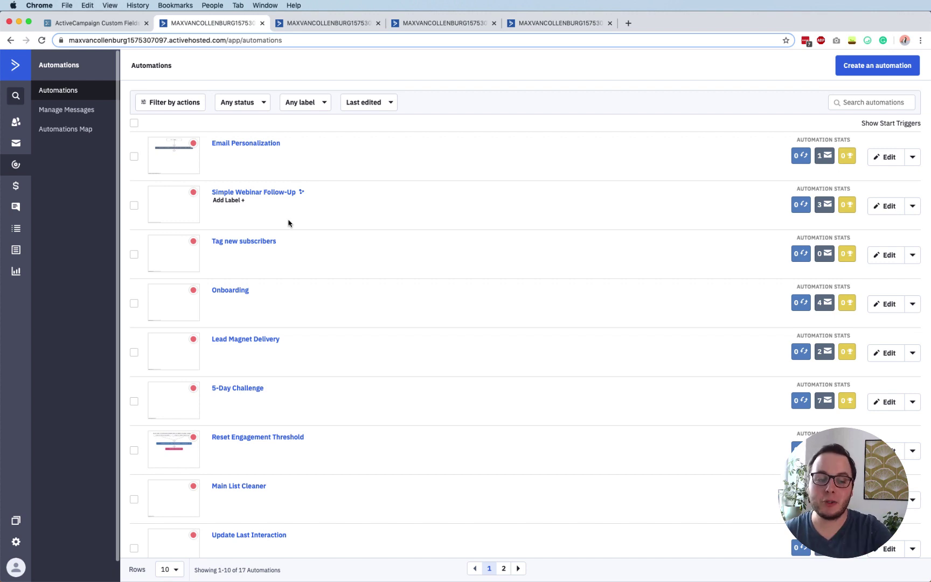
scroll(337, 316, down, 2)
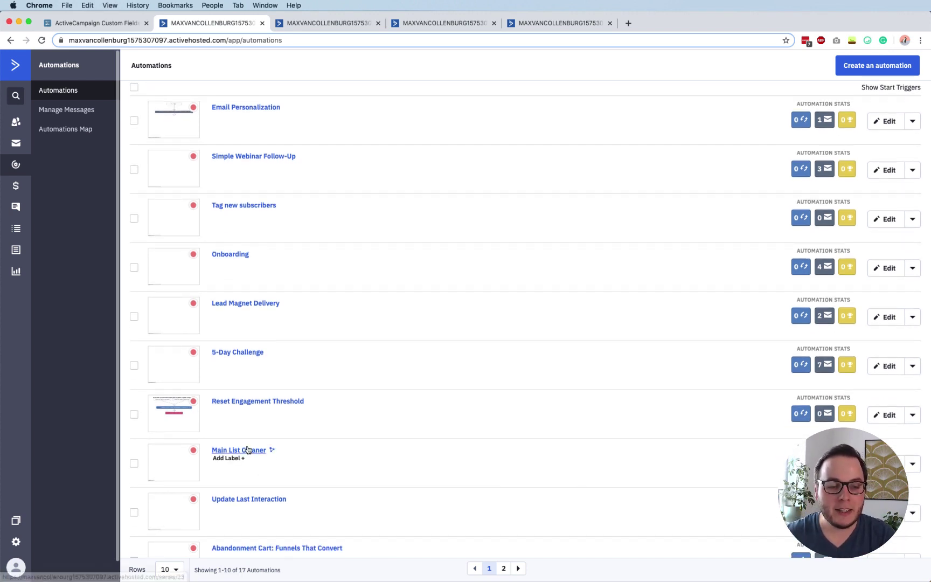
click(248, 450)
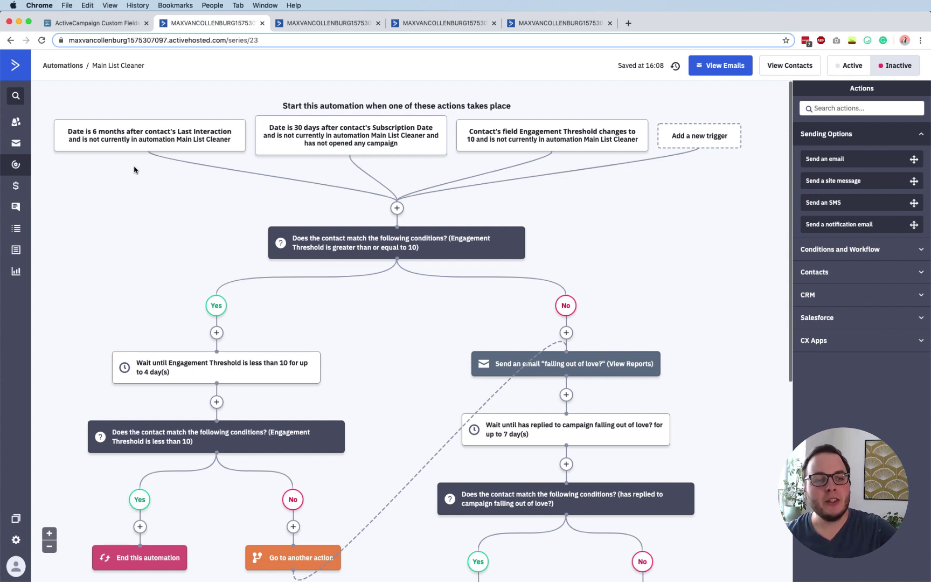
- Open the Last Interaction date trigger and examine its time unit and on/before/after choices
click(142, 134)
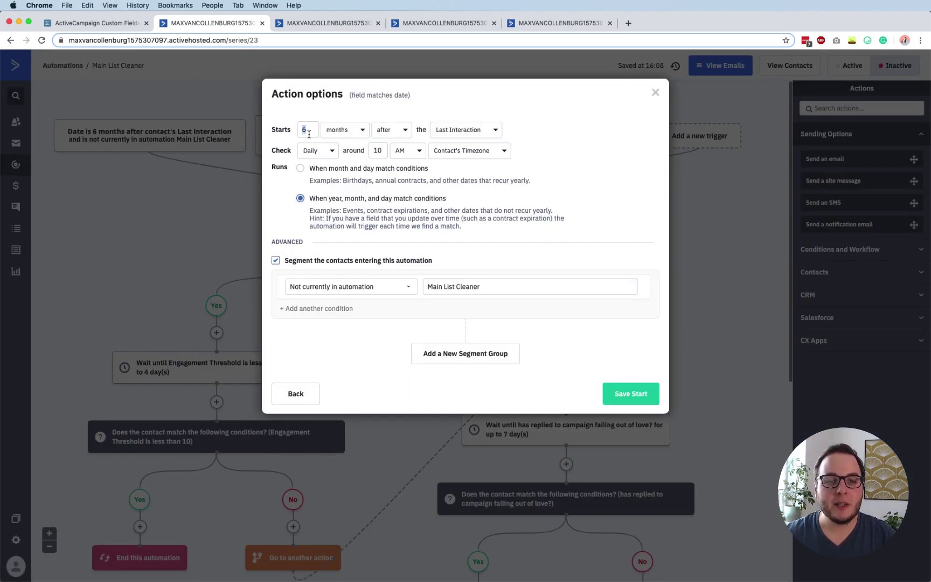
click(342, 130)
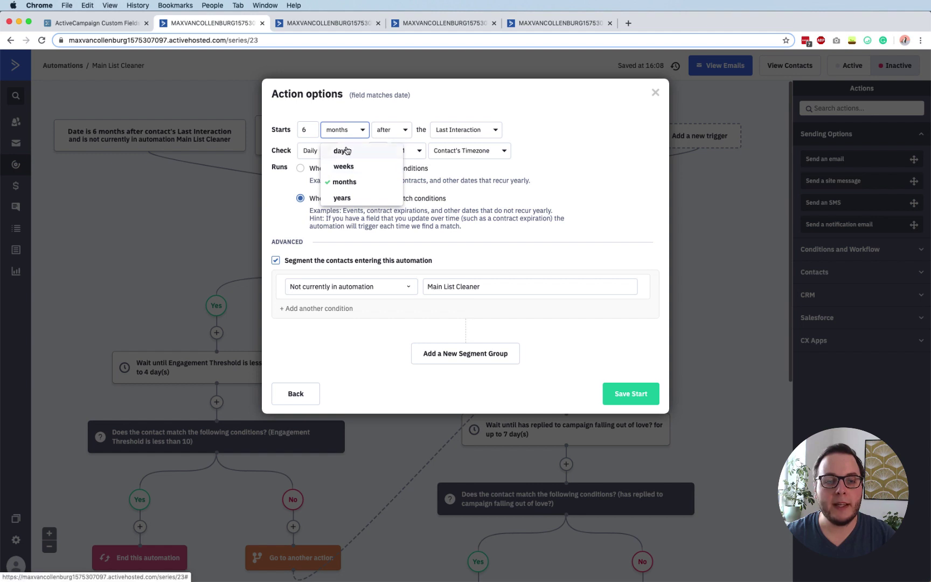
click(399, 87)
click(395, 133)
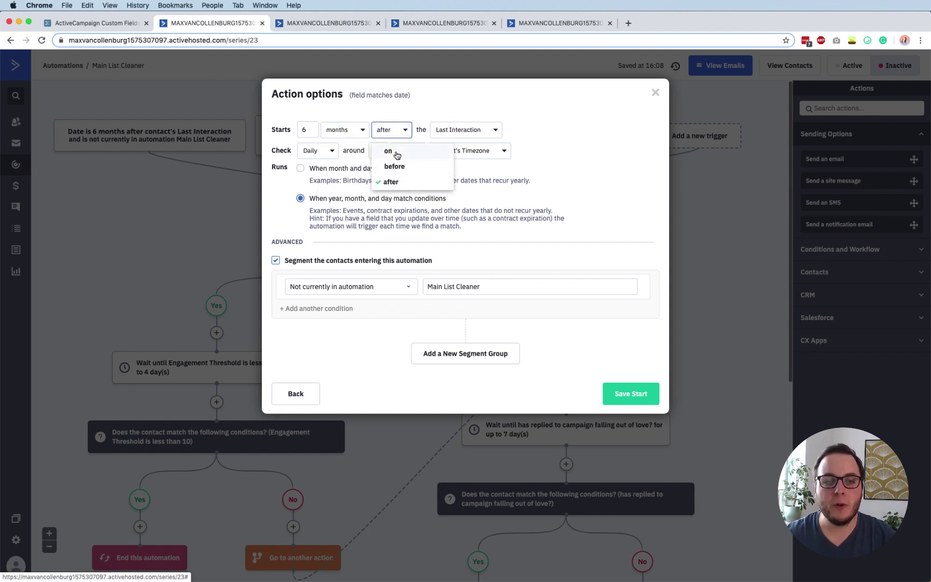
click(465, 94)
- Examine which date types and contact fields the Last Interaction trigger can be based on
click(473, 131)
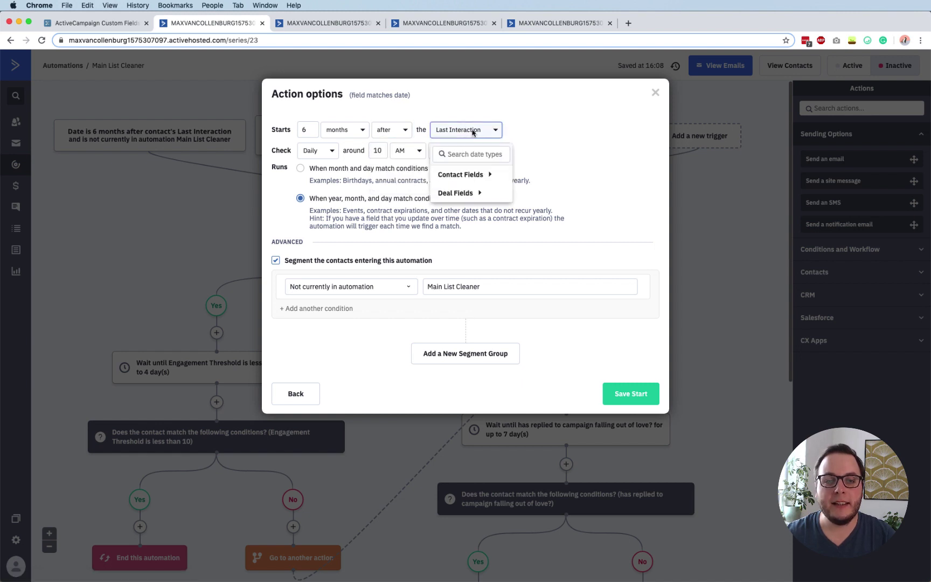
click(495, 98)
click(472, 131)
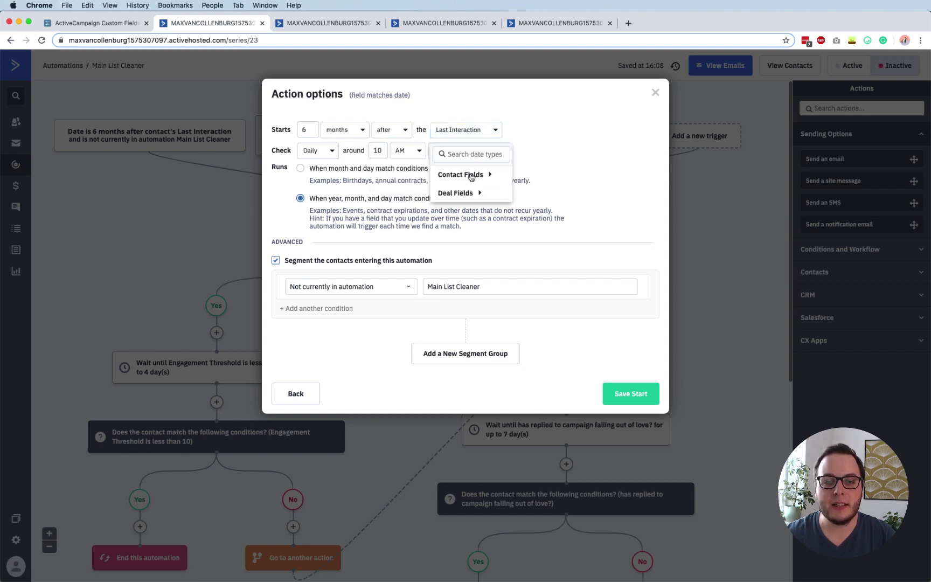
click(471, 174)
scroll(498, 264, down, 5)
scroll(491, 258, up, 5)
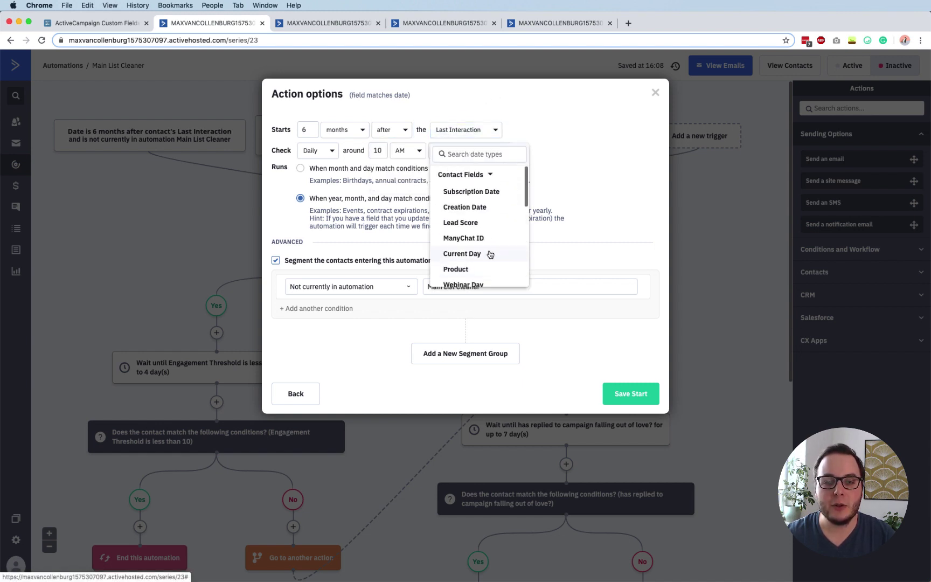
scroll(490, 255, down, 5)
click(604, 151)
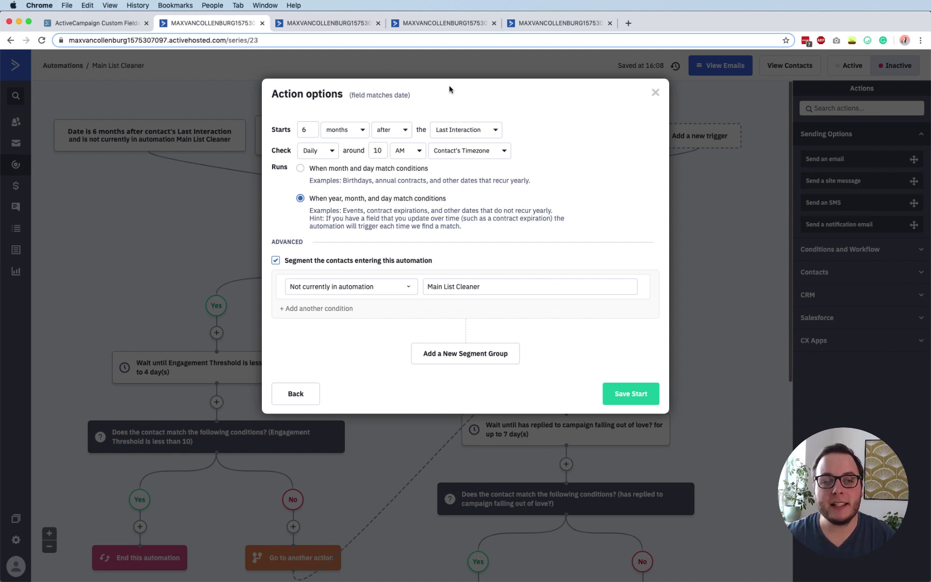
- Look through the remaining contact fields available to the date trigger, then close its options without saving
click(461, 132)
scroll(497, 261, down, 2)
scroll(497, 260, down, 5)
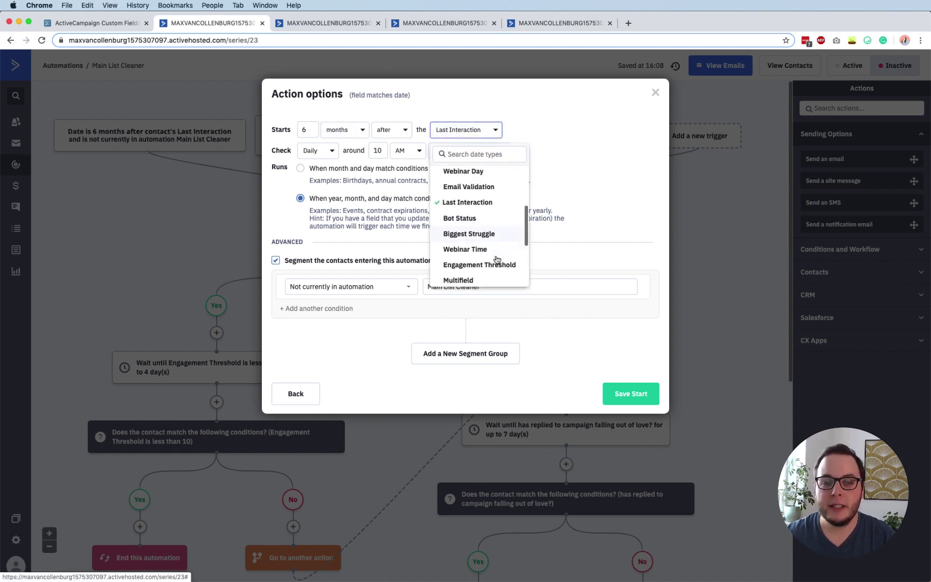
scroll(497, 260, down, 3)
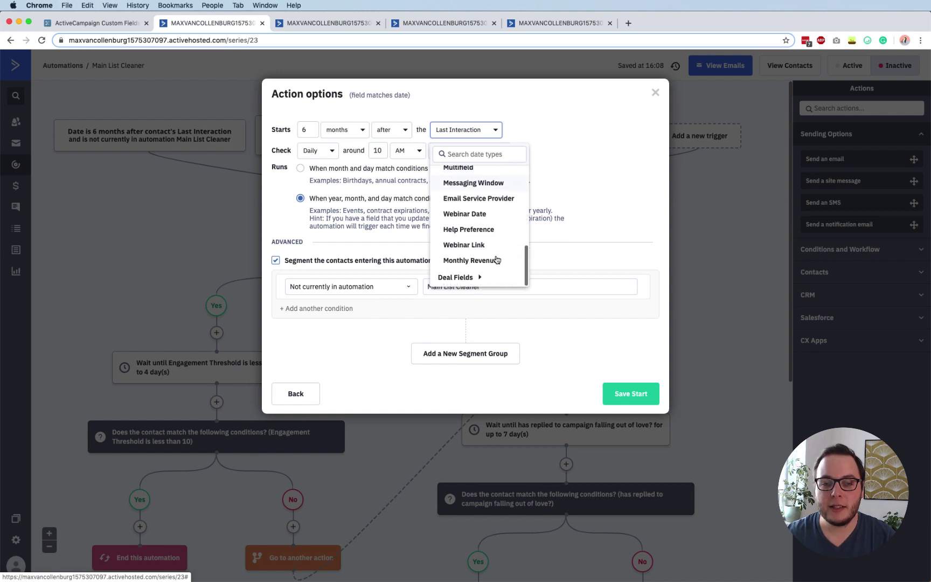
scroll(486, 230, up, 2)
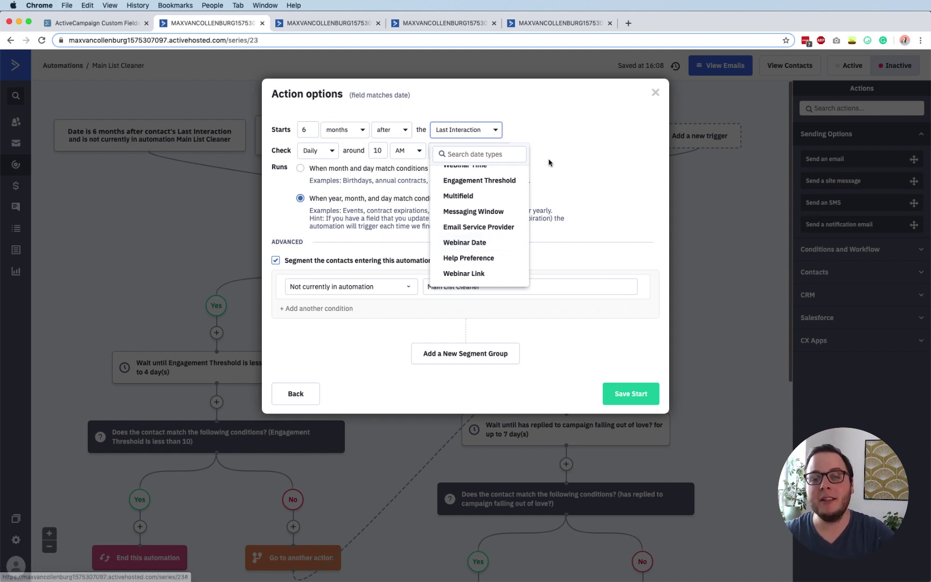
click(576, 149)
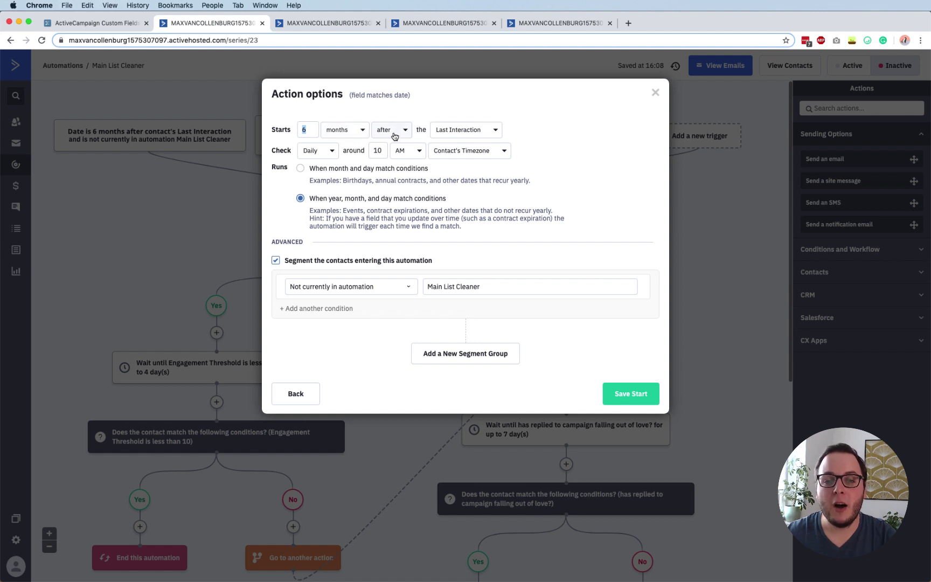
click(439, 81)
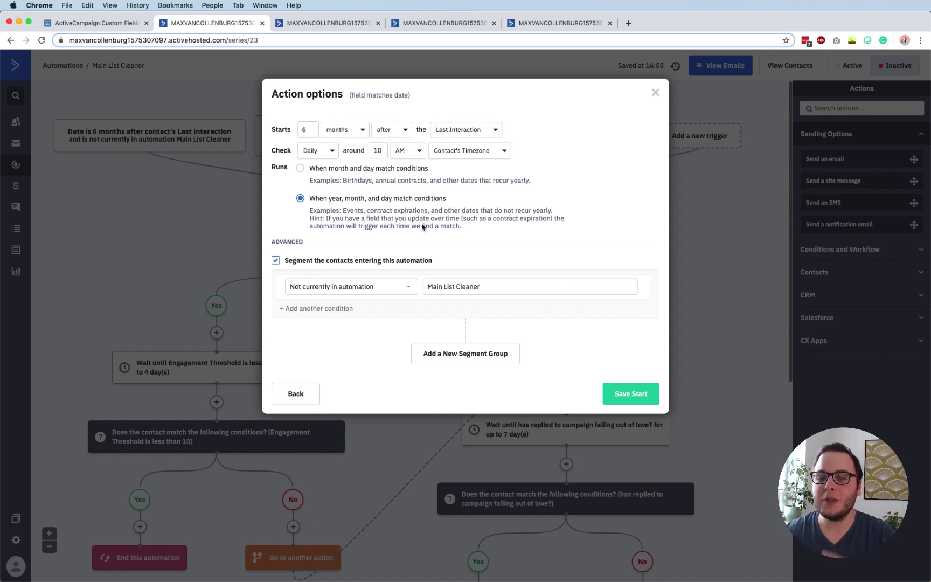
click(157, 211)
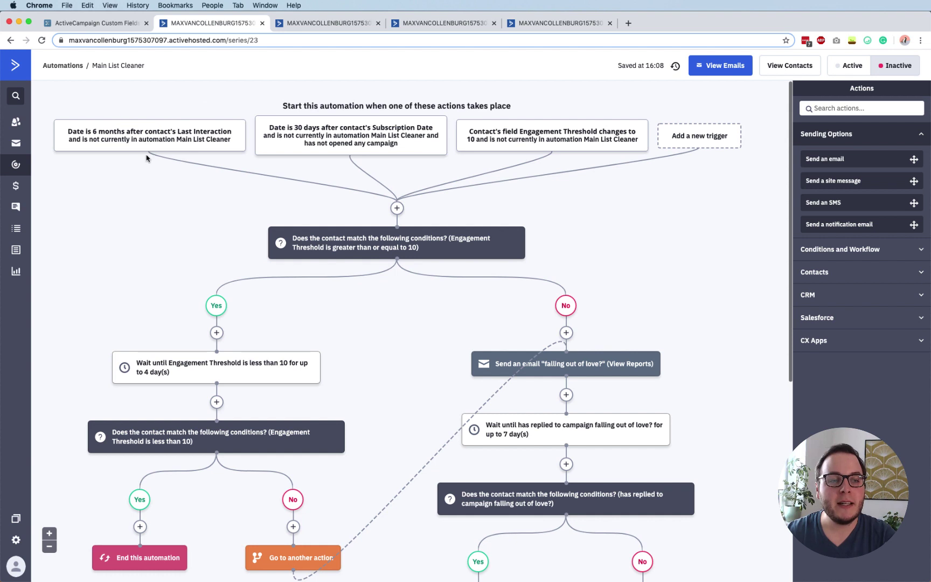
- Examine the Main List Cleaner flow from its triggers through the "falling out of love?" email to the unsubscribe action
mouse_move(134, 140)
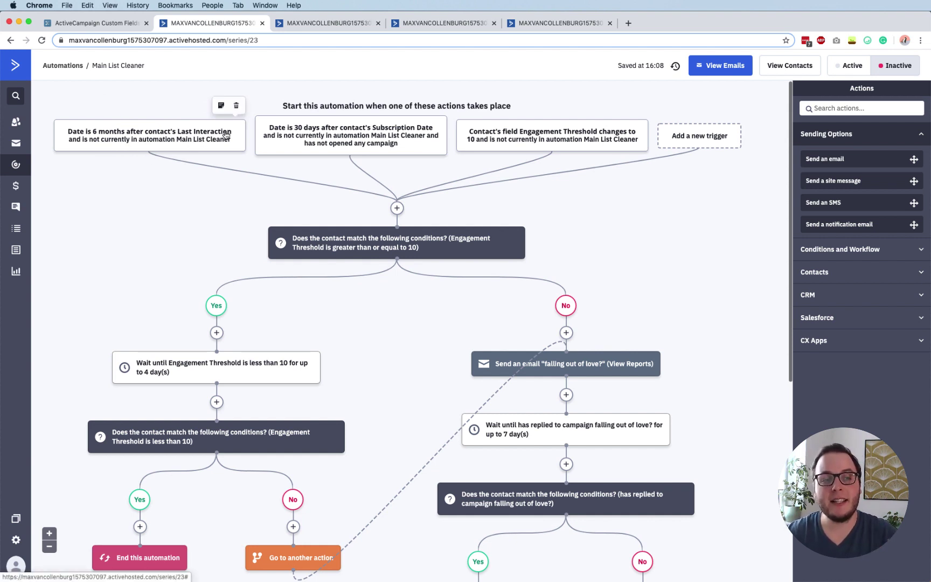
scroll(205, 114, down, 2)
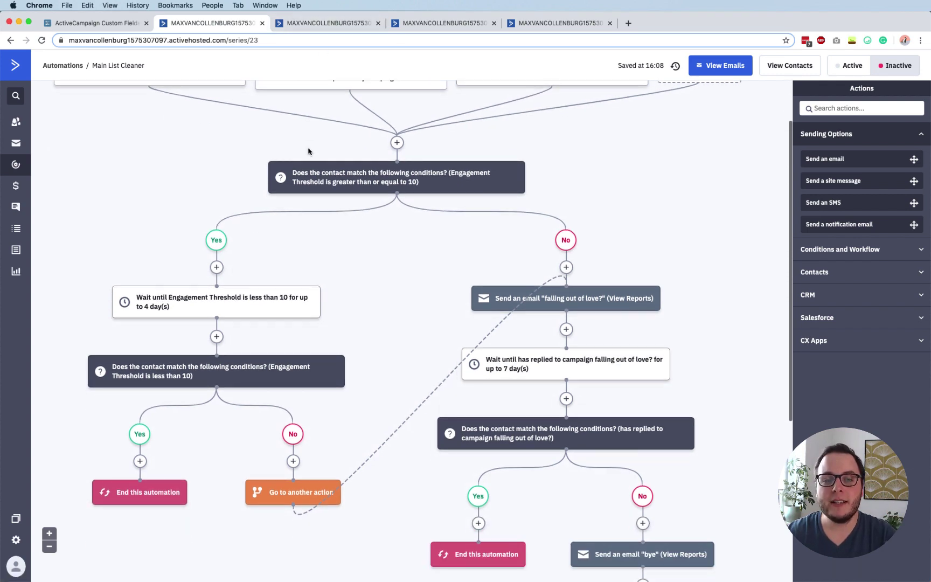
scroll(614, 358, down, 3)
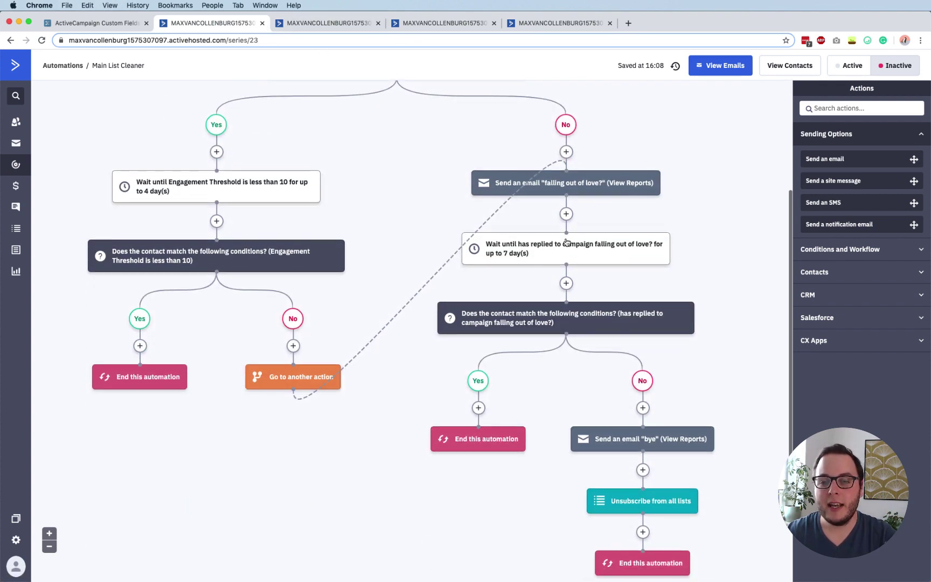
mouse_move(580, 187)
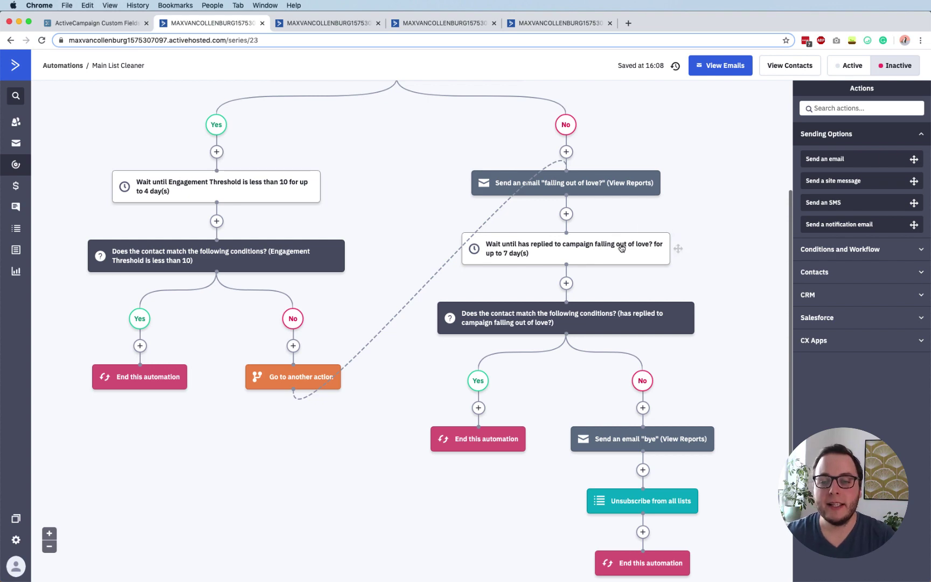
scroll(585, 268, down, 2)
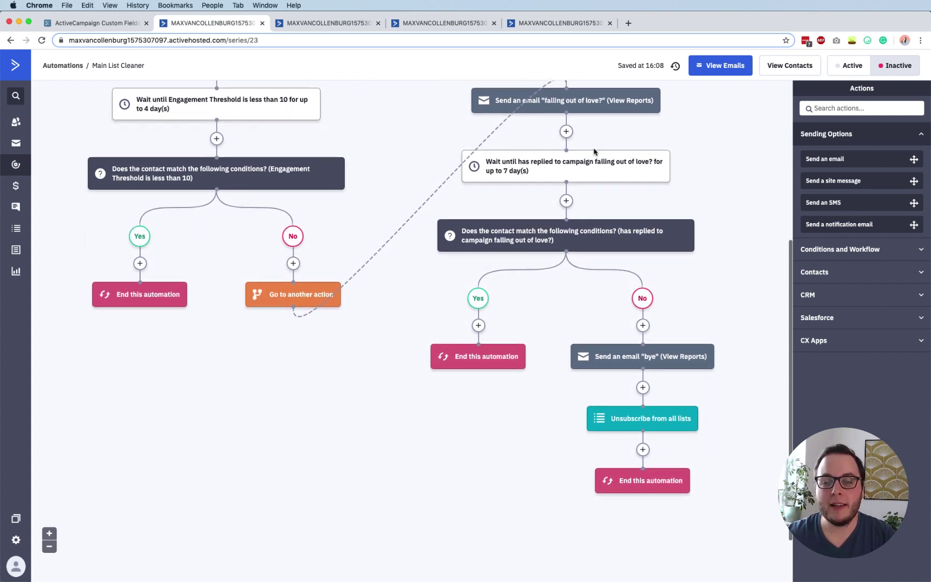
scroll(525, 294, up, 5)
scroll(522, 291, down, 5)
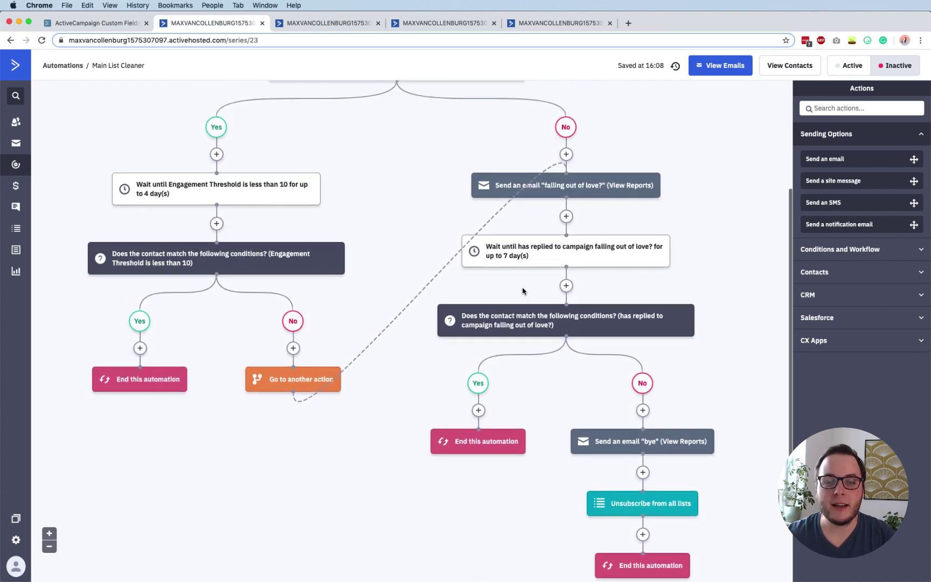
scroll(522, 291, up, 2)
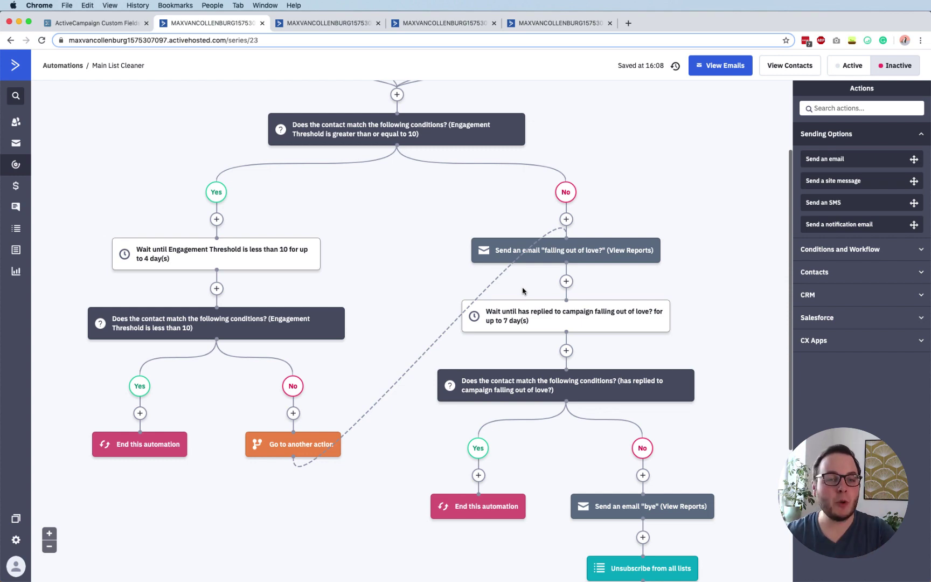
scroll(522, 291, up, 3)
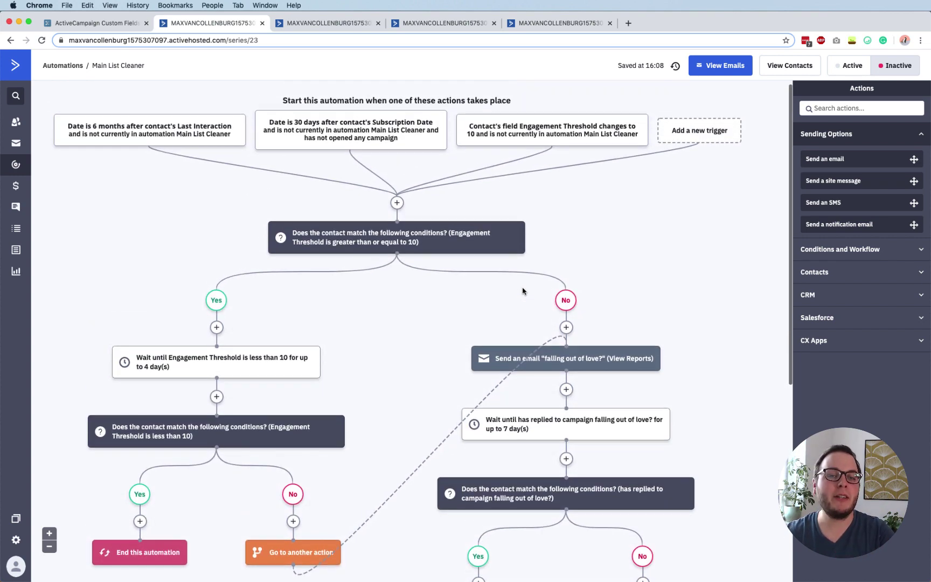
- Switch to the WorkFlowy outline, expand Email personalization, and read its Personalization Tag and Conditional Content points
click(116, 25)
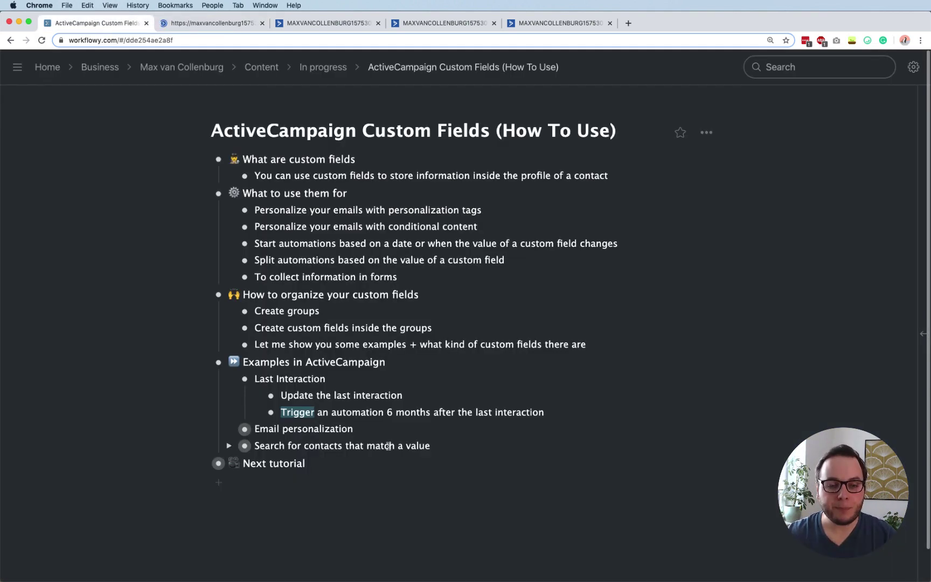
click(305, 397)
triple_click(272, 429)
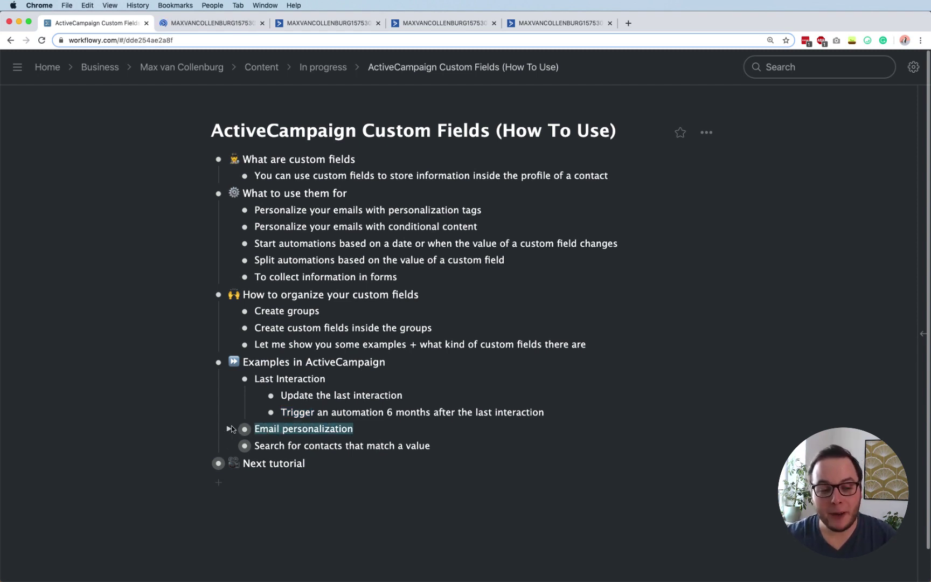
key(super+Down)
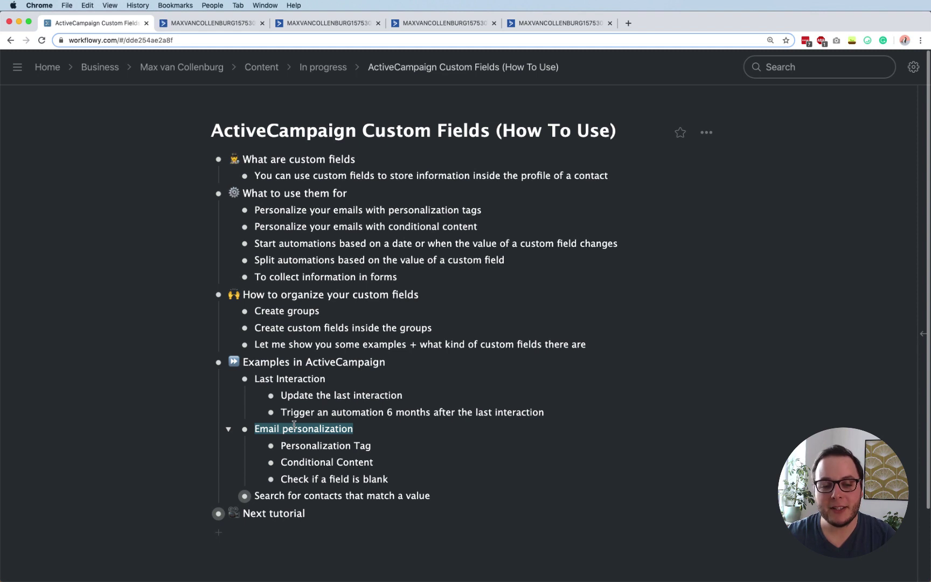
triple_click(318, 446)
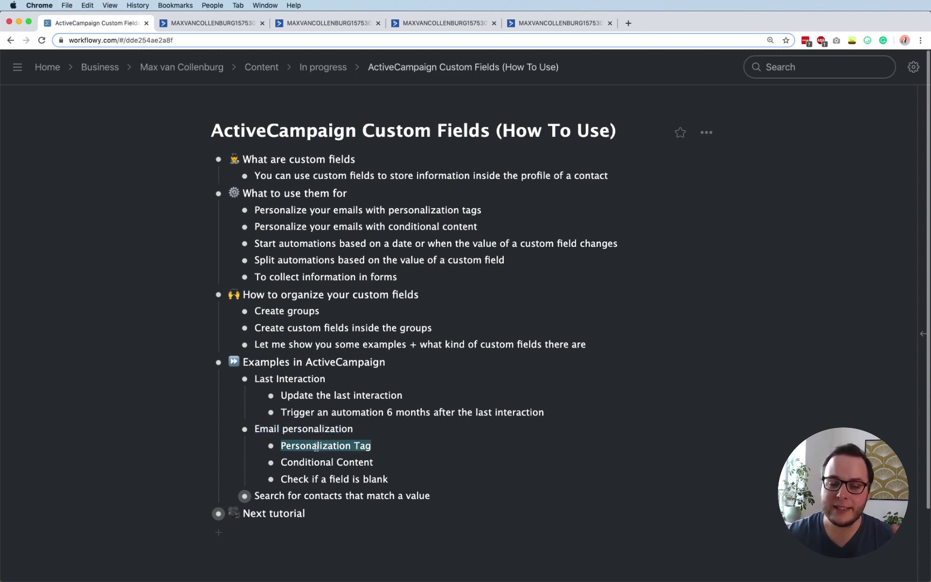
triple_click(305, 459)
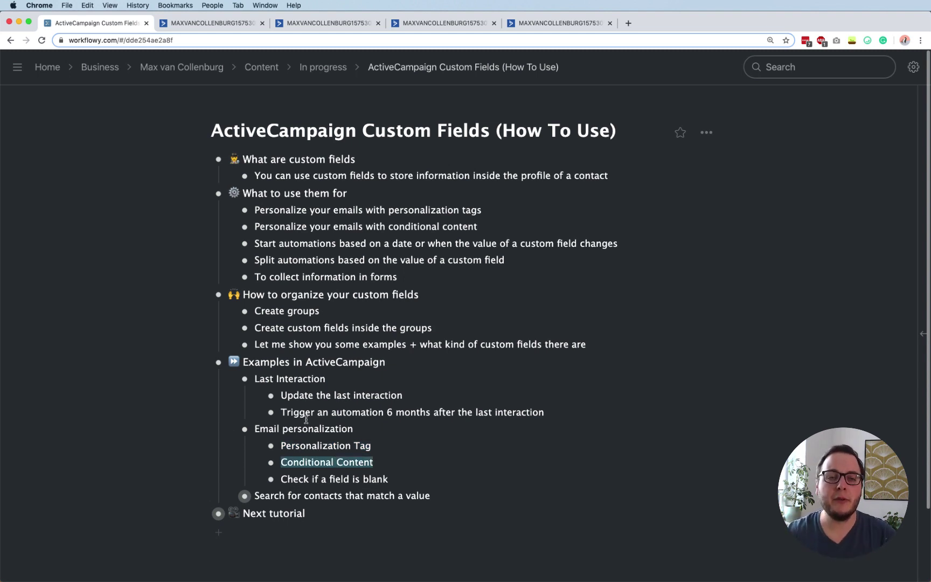
- Switch back to ActiveCampaign, open the Email Personalization automation, and open its "keep your list clean" email for editing
click(227, 27)
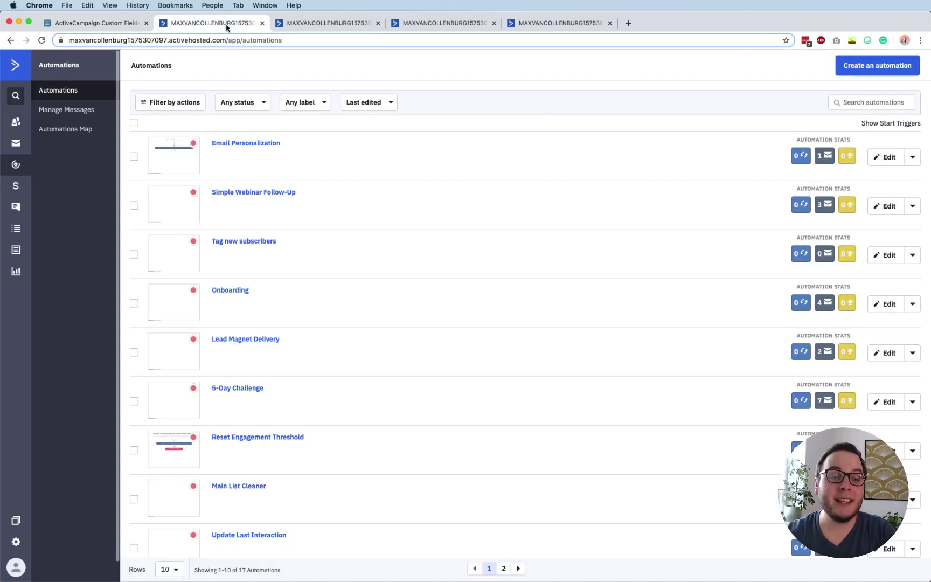
click(259, 144)
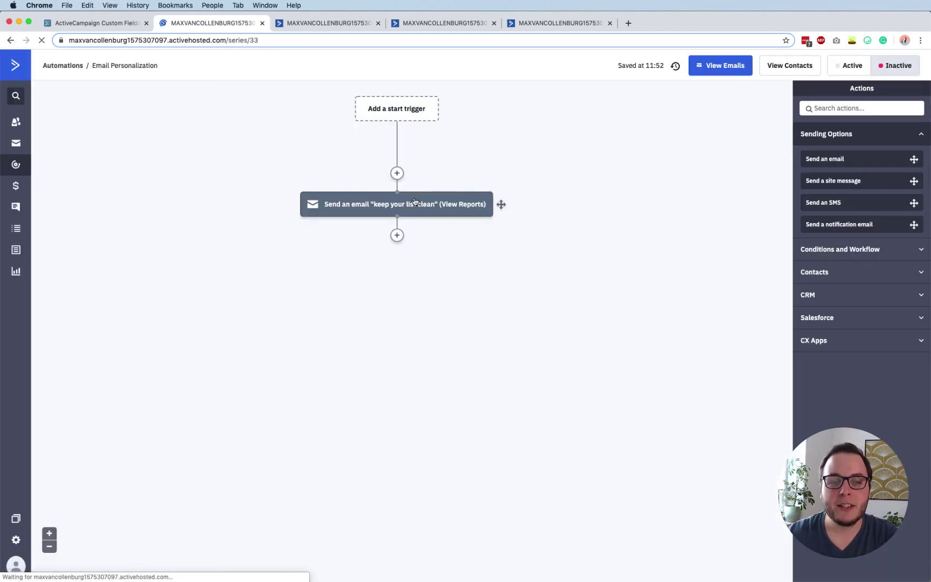
click(391, 212)
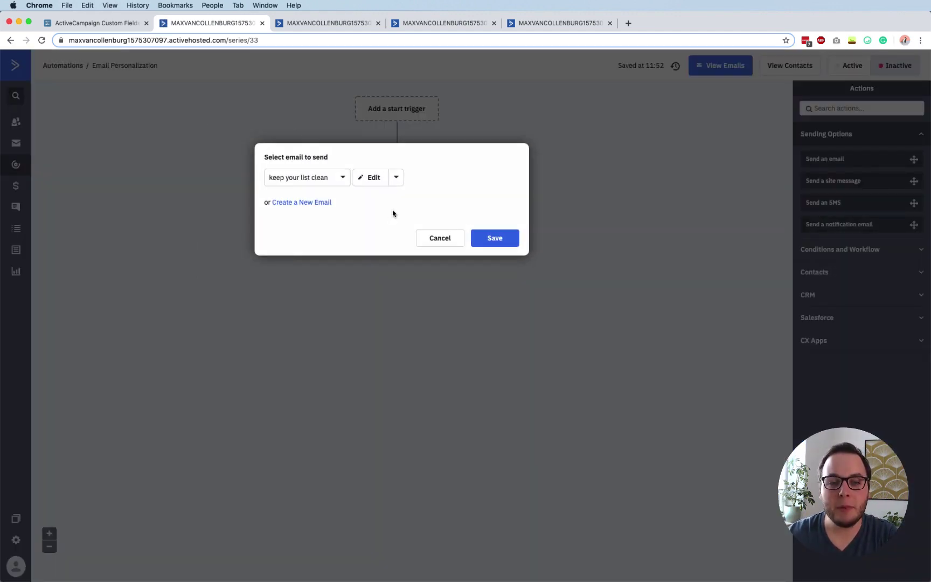
click(367, 179)
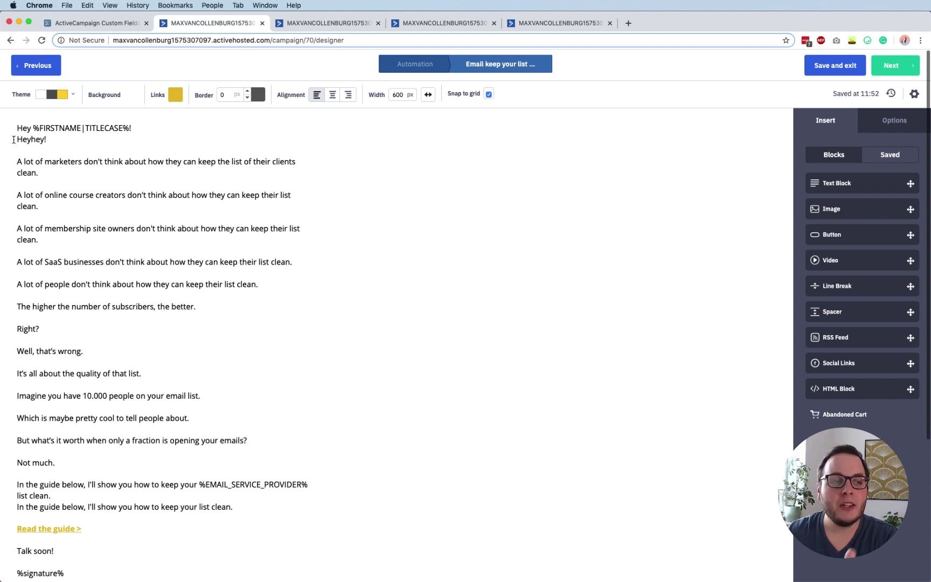
- Add an empty text block above the "Hey %FIRSTNAME|TITLECASE%!" greeting of the email
mouse_move(35, 139)
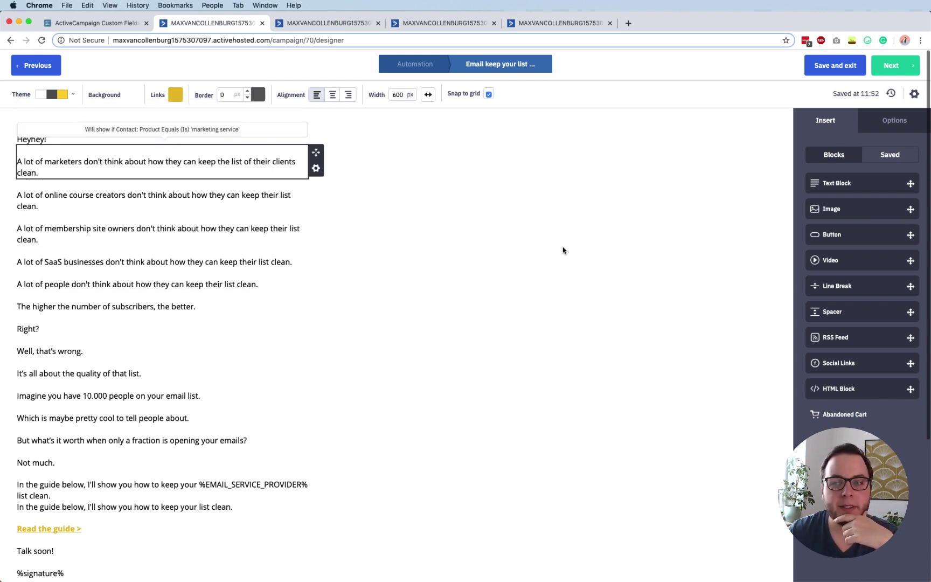
drag(859, 195, 296, 152)
drag(130, 120, 110, 127)
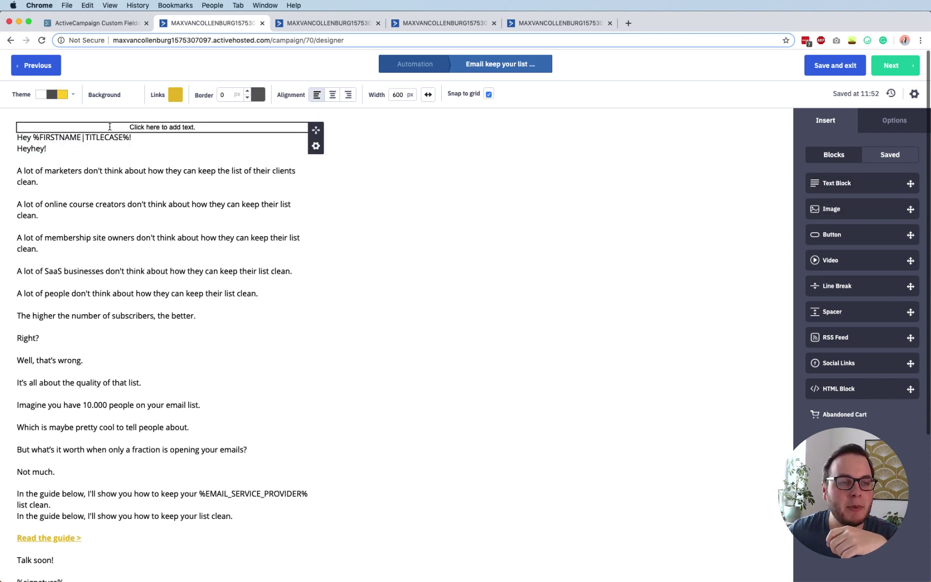
- Delete the empty text block above the "Hey %FIRSTNAME|TITLECASE%!" greeting
click(159, 126)
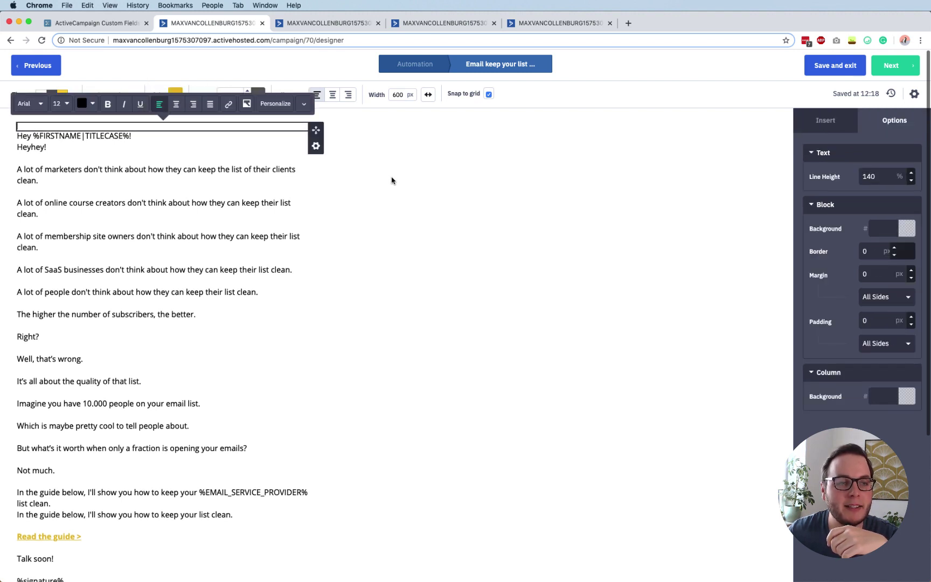
click(391, 180)
click(316, 145)
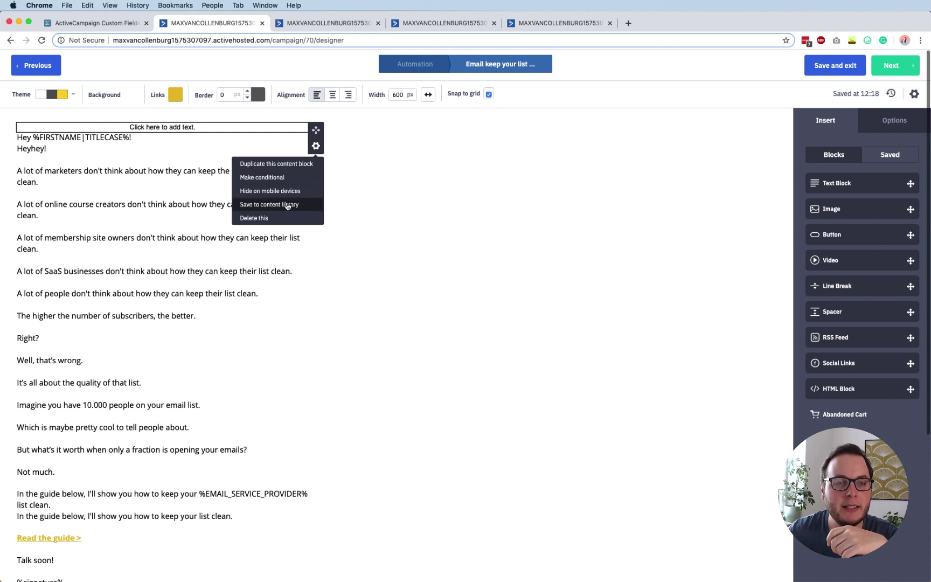
click(299, 218)
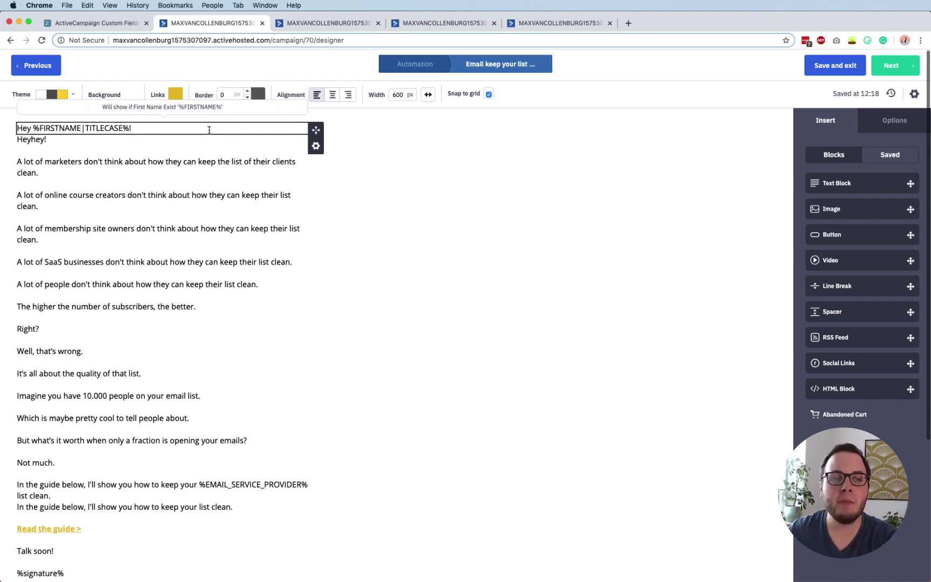
- Open the display conditions of the "Hey %FIRSTNAME|TITLECASE%!" block, set the condition to First Name, Exist, and save it
click(316, 146)
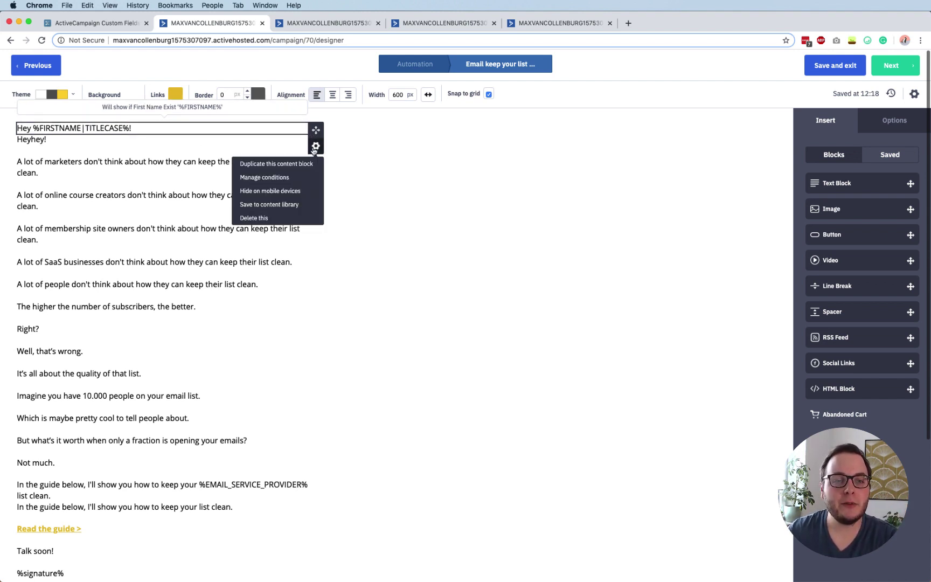
click(262, 178)
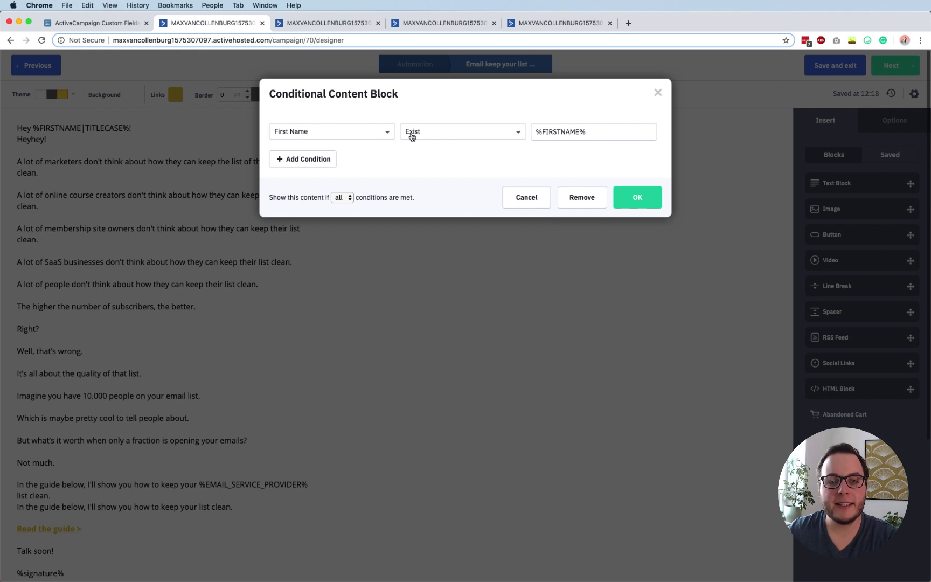
click(367, 139)
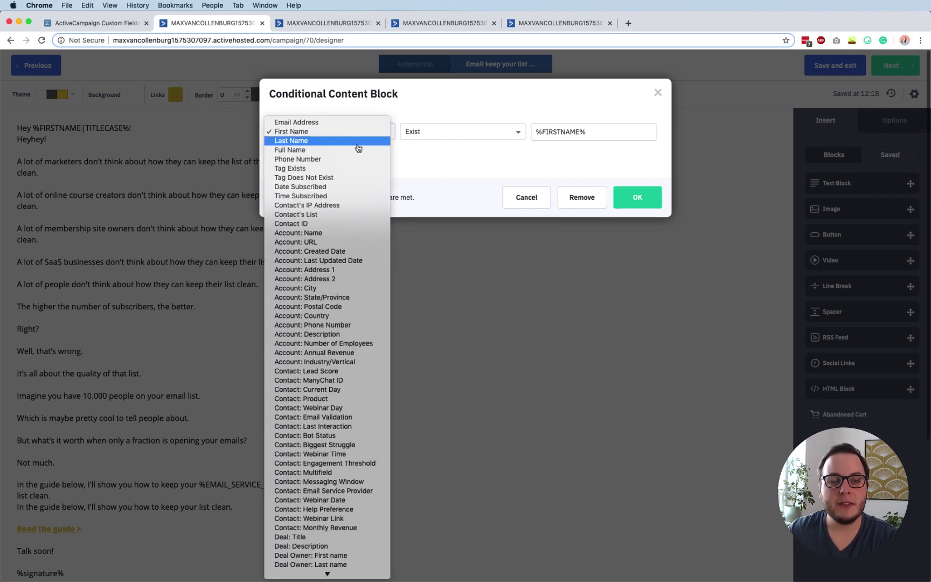
click(356, 143)
click(318, 132)
click(457, 122)
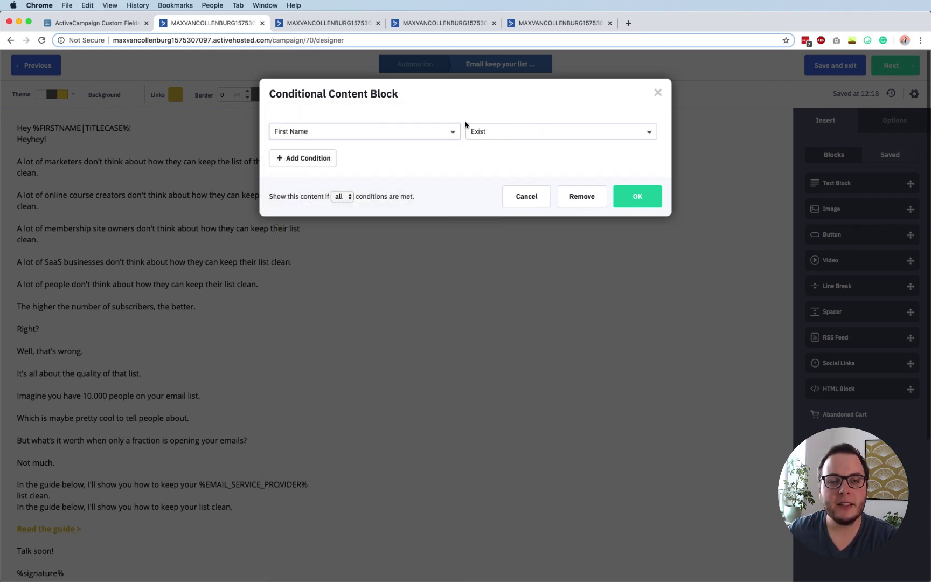
click(491, 137)
click(485, 143)
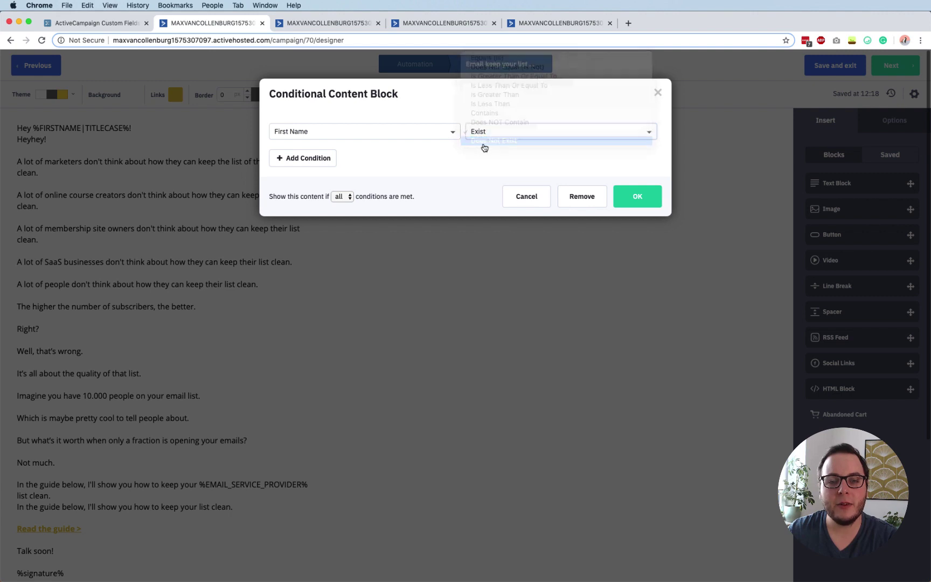
click(494, 130)
click(495, 131)
click(637, 196)
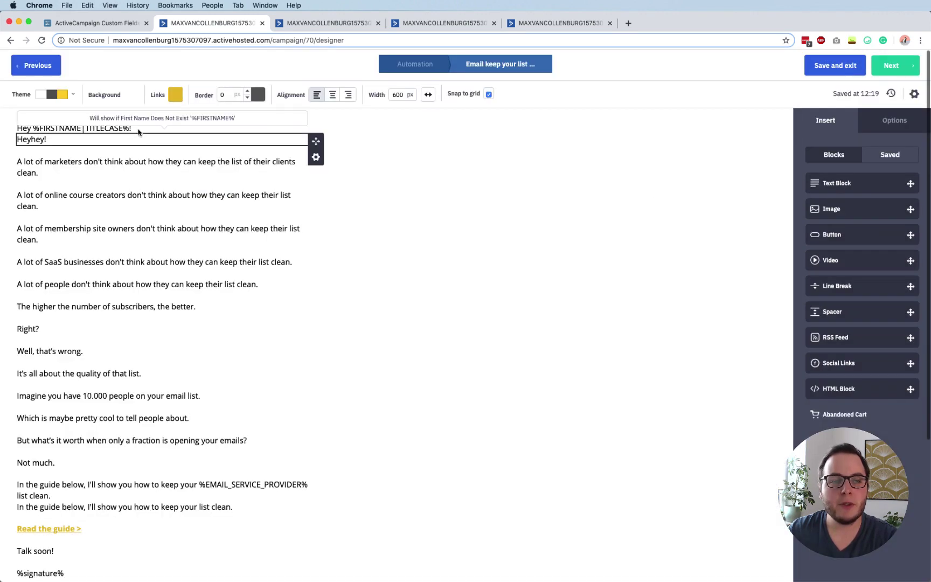
- Review the display condition of the "Heyhey!" block and close it without changes
click(316, 157)
click(291, 189)
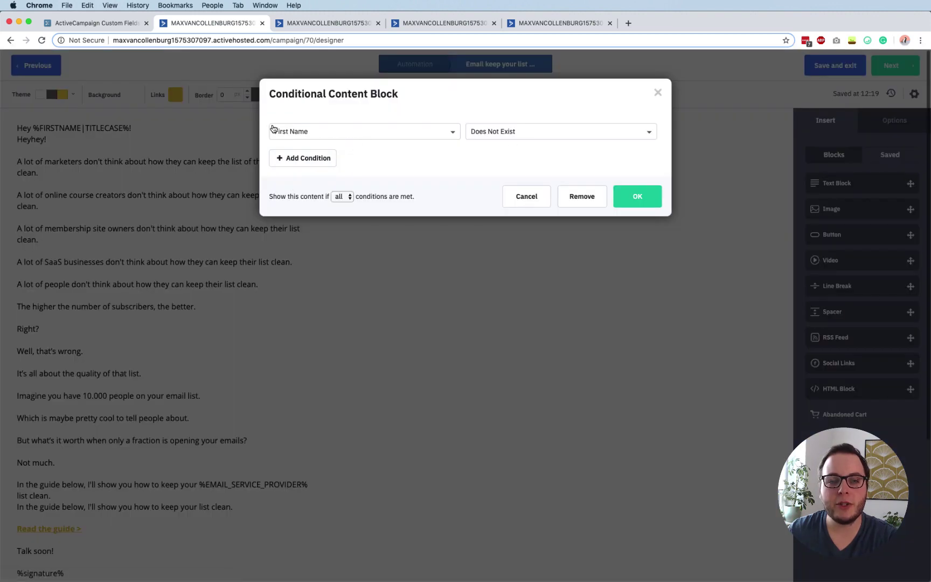
click(590, 264)
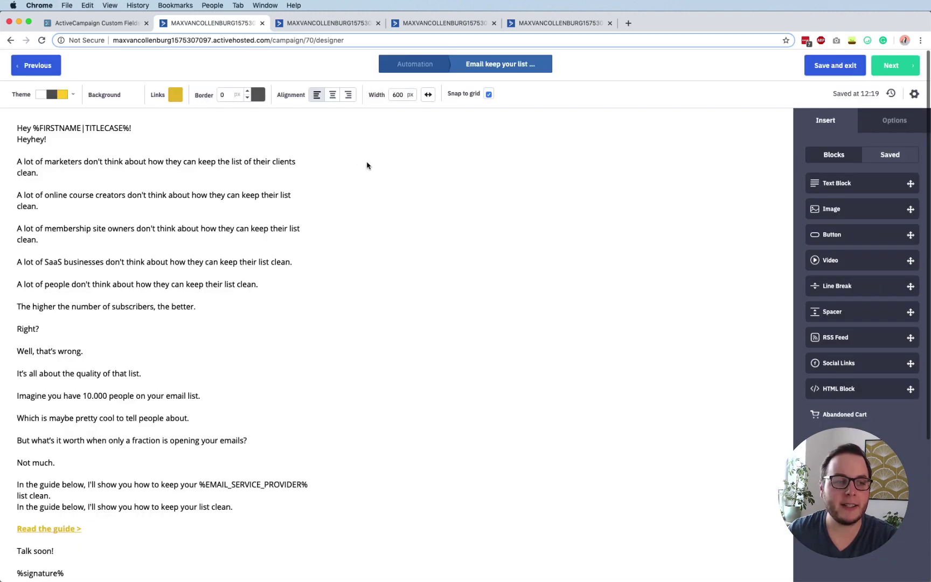
- Switch to the WorkFlowy outline, highlight "Check if a field is blank" and "Conditional Content", and return to the ActiveCampaign email designer
click(141, 24)
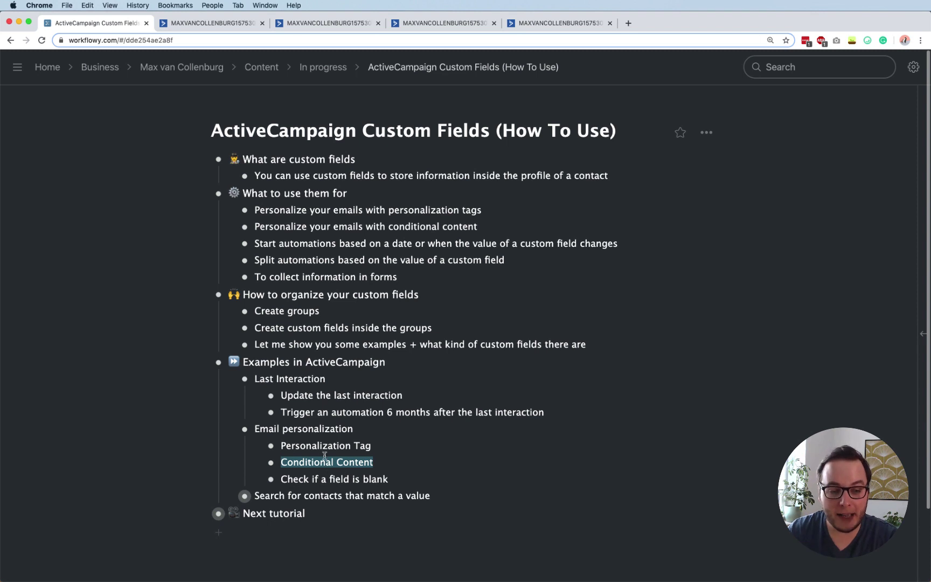
triple_click(326, 479)
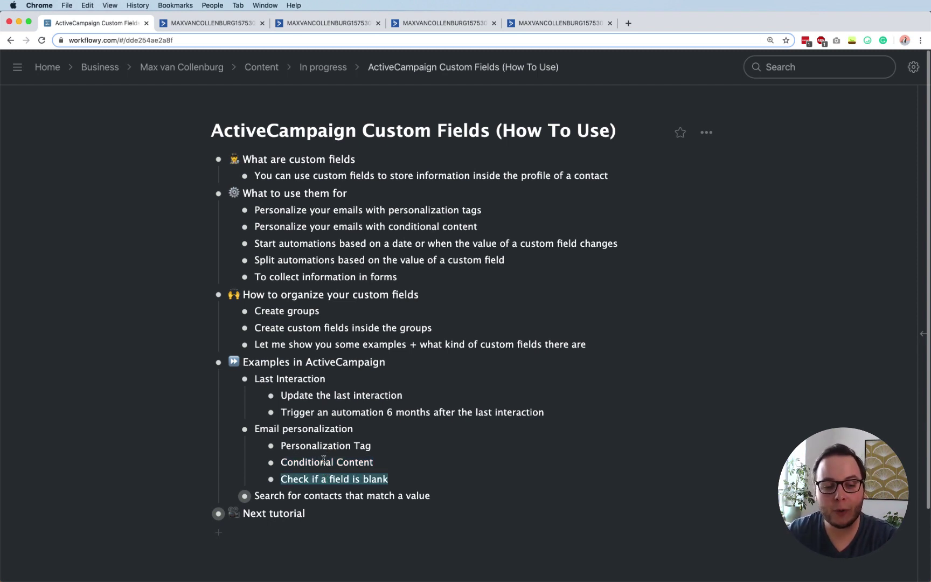
triple_click(323, 459)
click(182, 22)
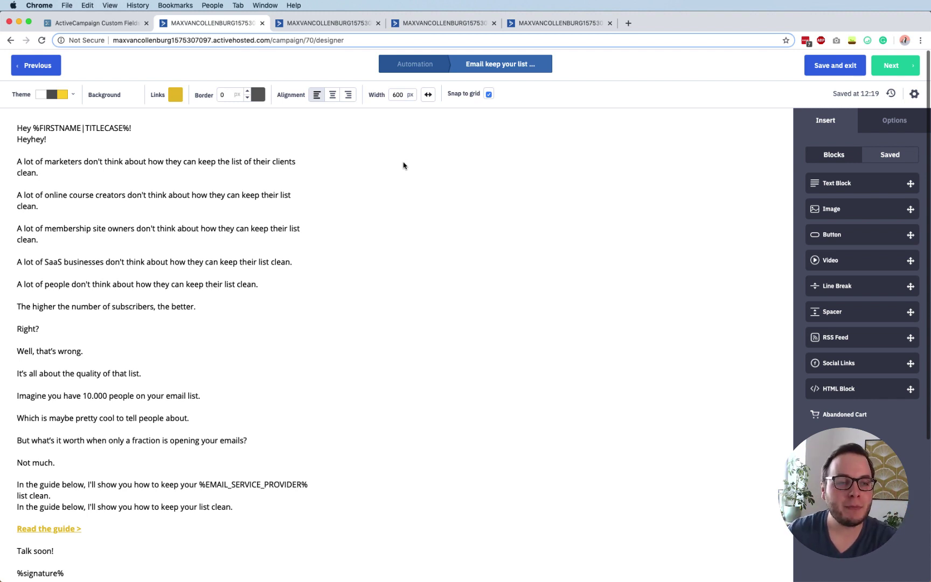
- Review the Product condition of the "A lot of marketers" paragraph and close it without changes
mouse_move(63, 165)
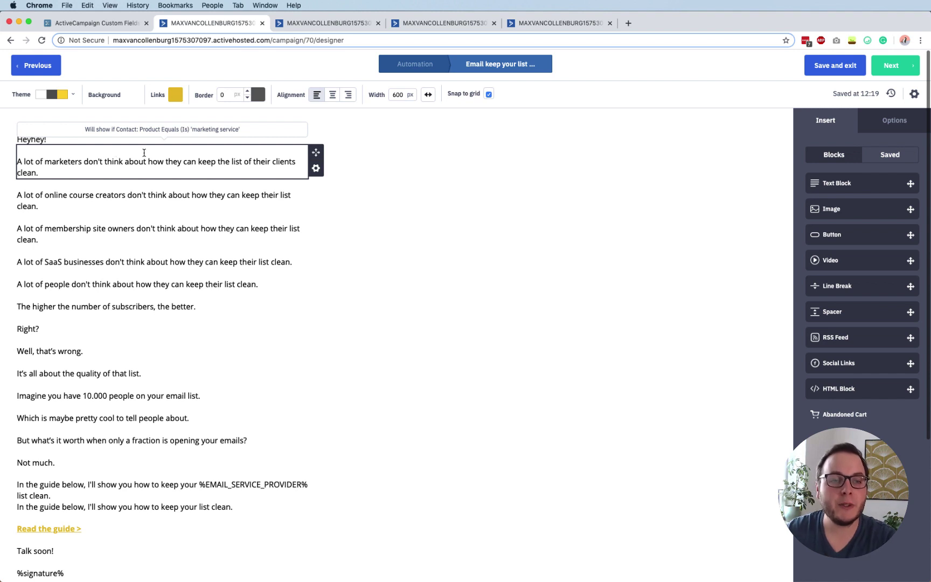
click(316, 168)
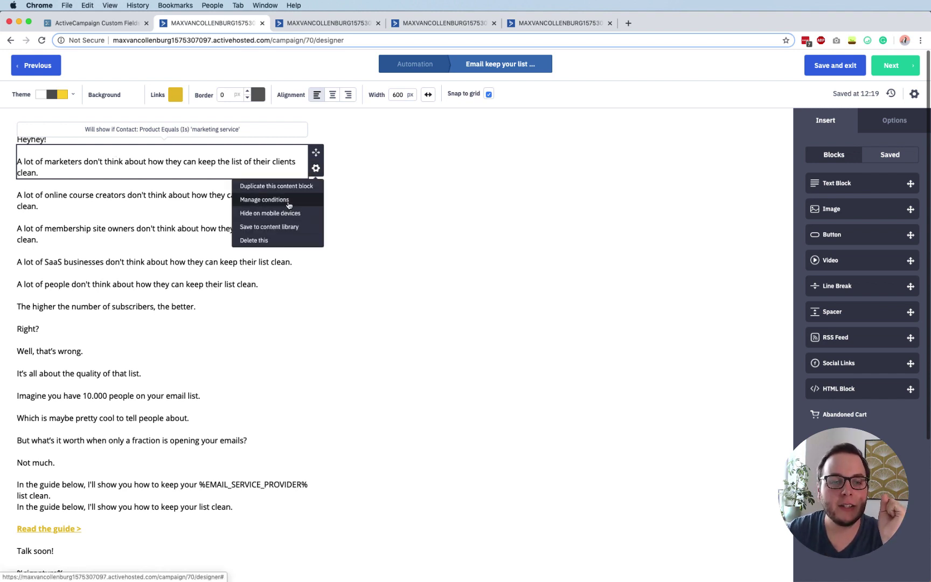
click(289, 201)
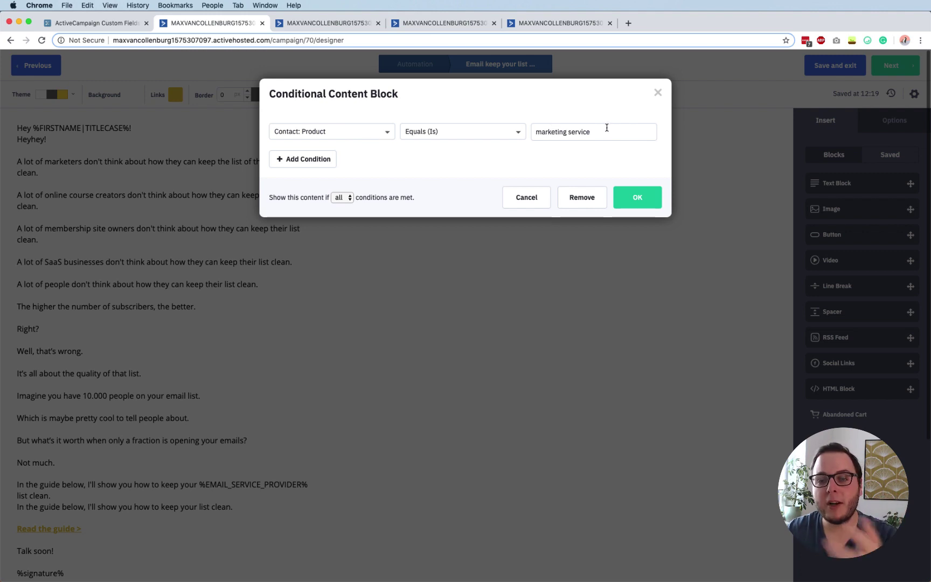
click(658, 93)
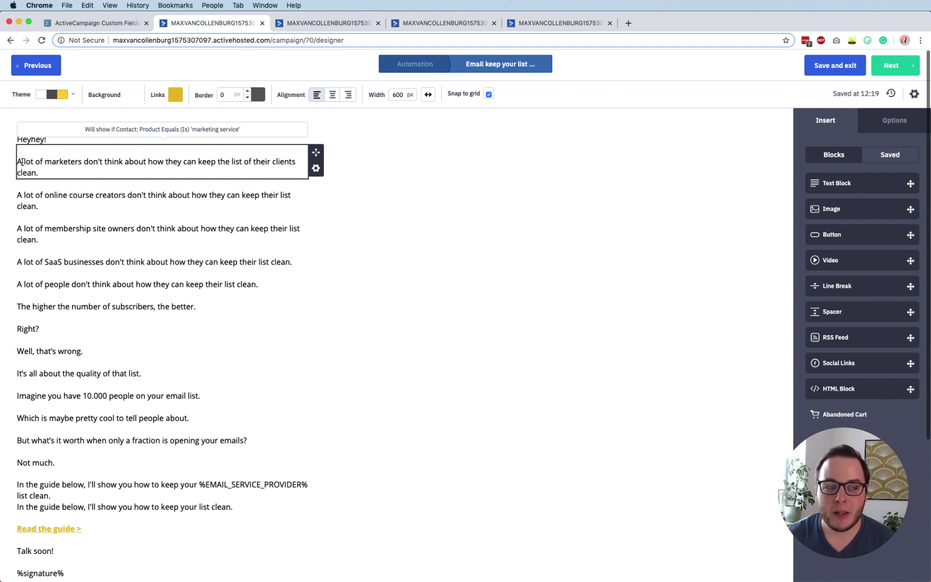
- Review the Product condition of the "A lot of online course creators" paragraph and close it without changes
click(163, 199)
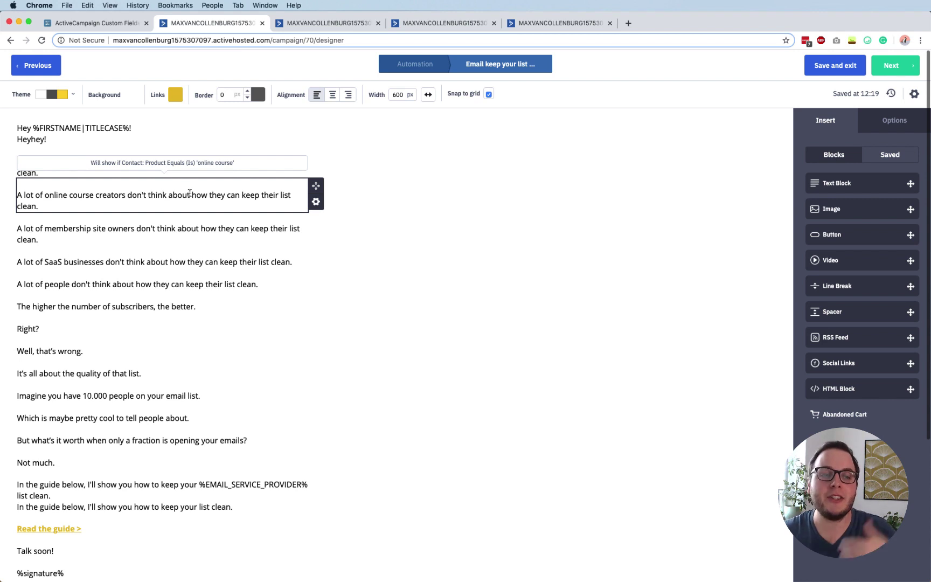
click(317, 201)
click(302, 231)
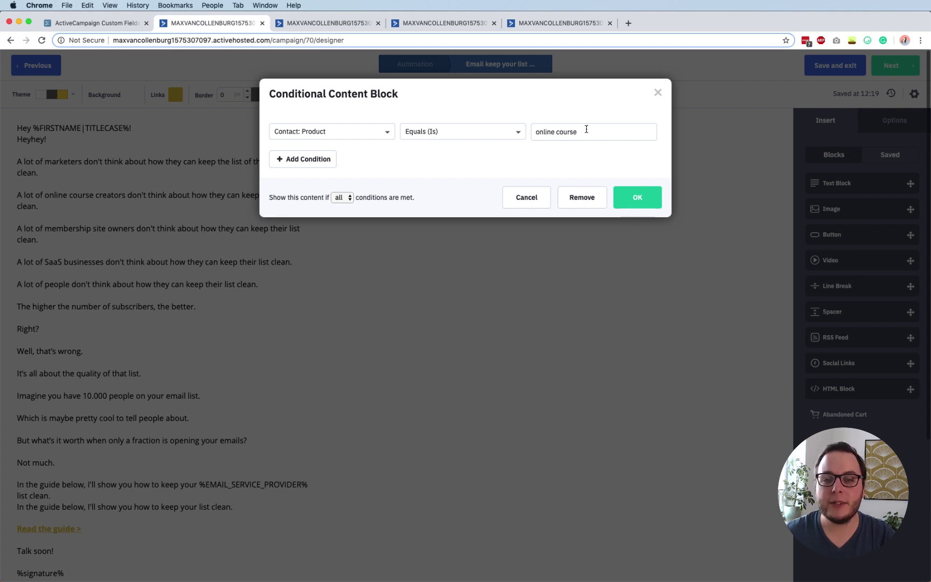
click(560, 343)
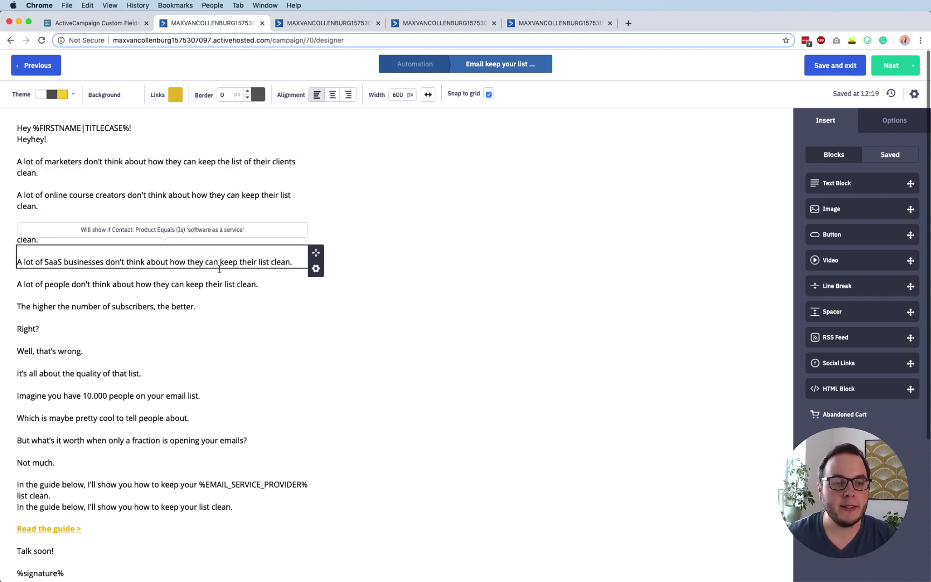
- Review the Product conditions of the "A lot of people" paragraph, compare the all and any matching options, and confirm with all
click(313, 294)
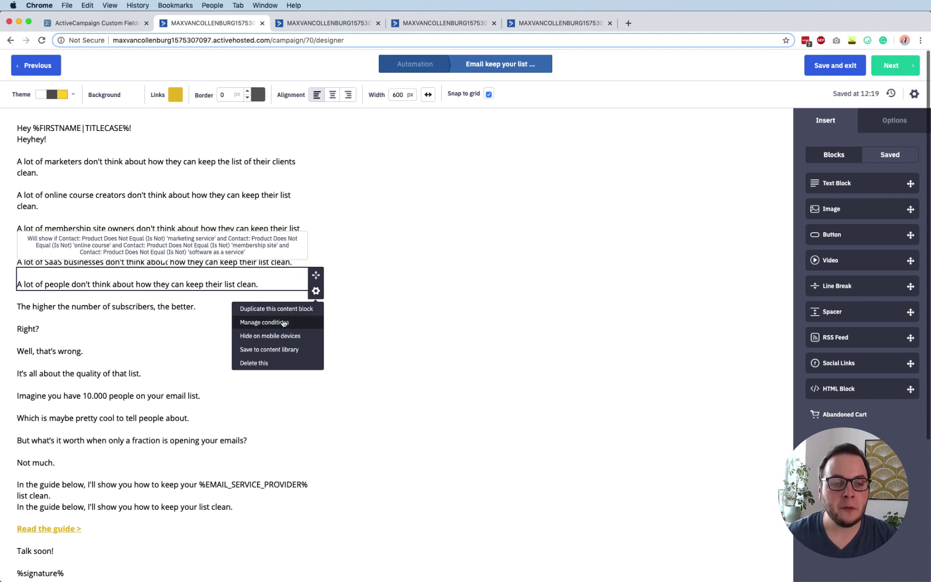
click(259, 321)
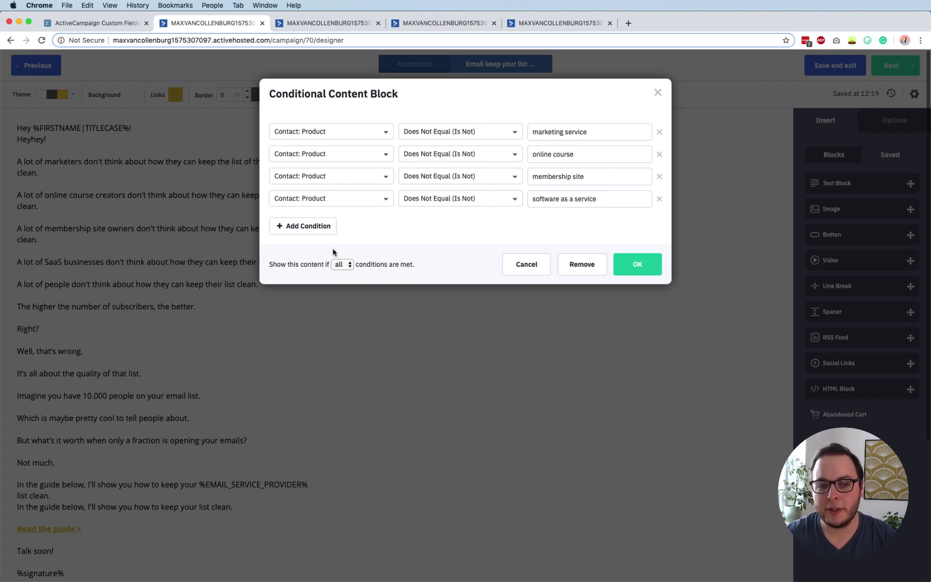
triple_click(282, 263)
click(298, 263)
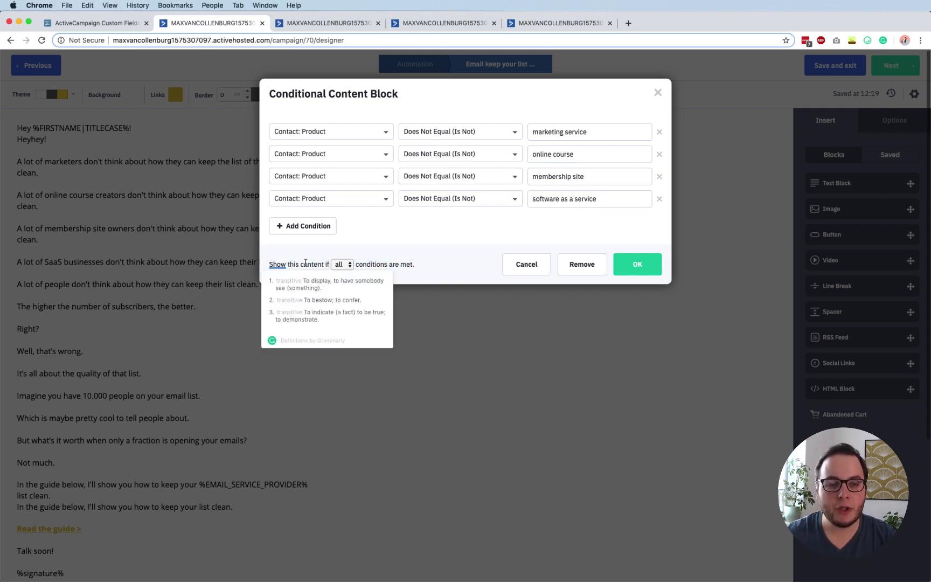
click(314, 264)
click(338, 264)
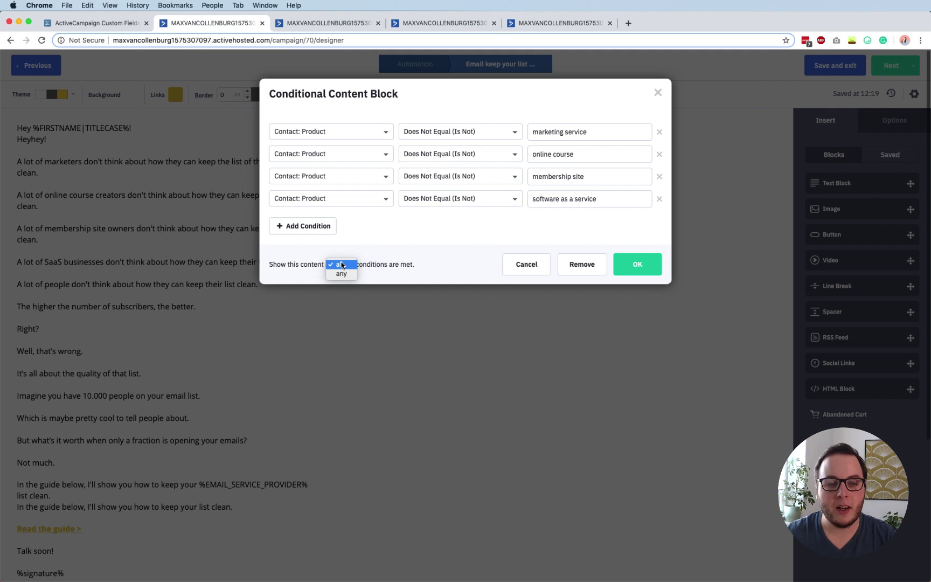
click(341, 265)
click(340, 265)
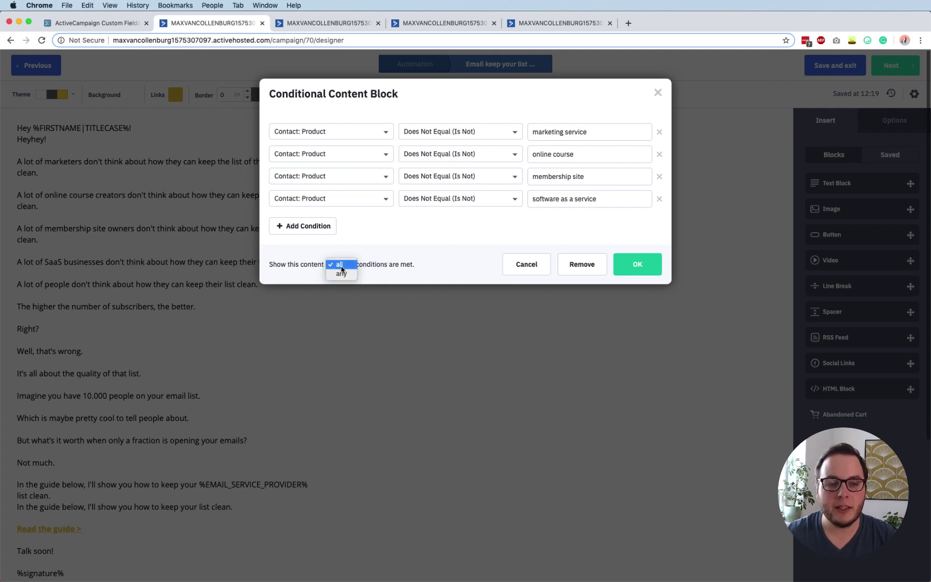
click(341, 268)
click(349, 265)
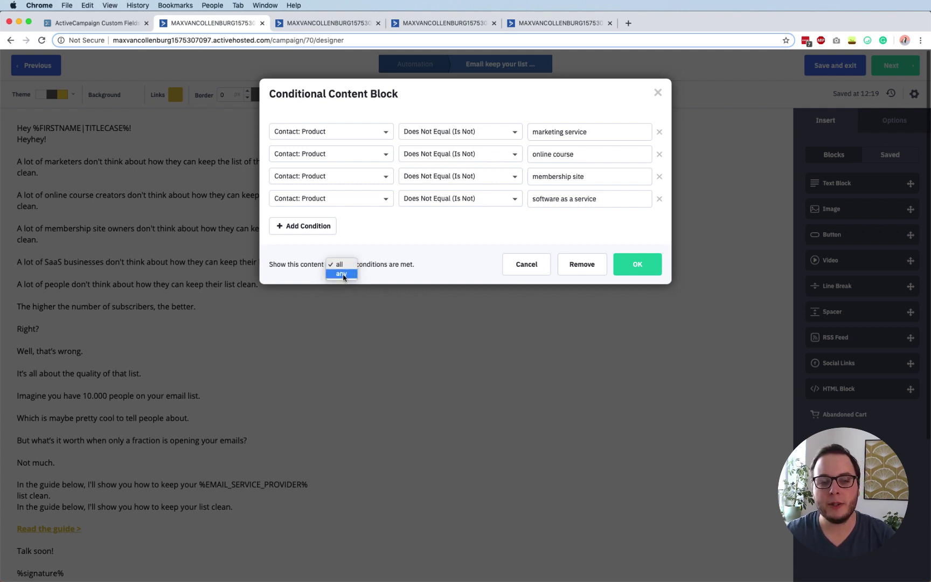
click(384, 264)
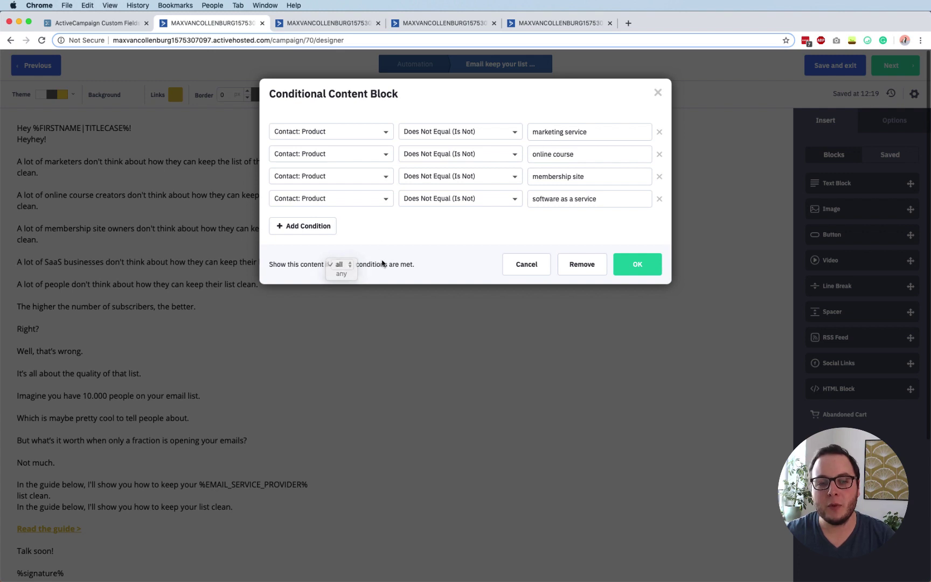
click(648, 268)
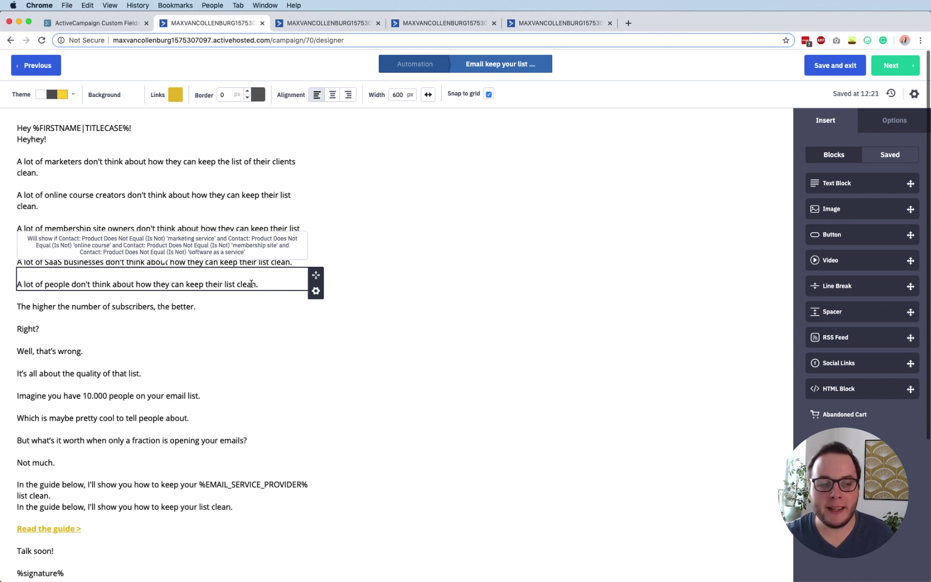
- Examine the rest of the email body and highlight the %EMAIL_SERVICE_PROVIDER% tag in the "In the guide below" paragraph
scroll(345, 304, down, 3)
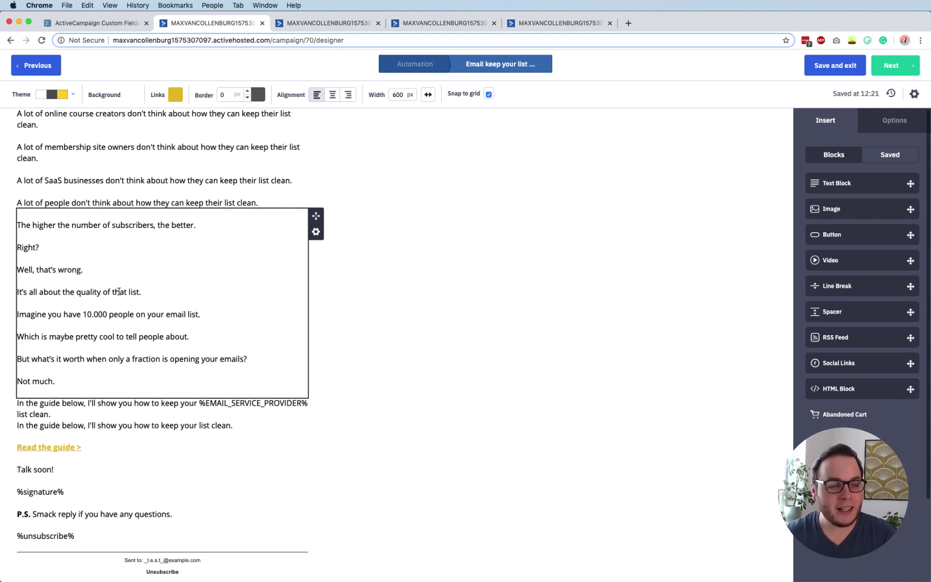
click(58, 278)
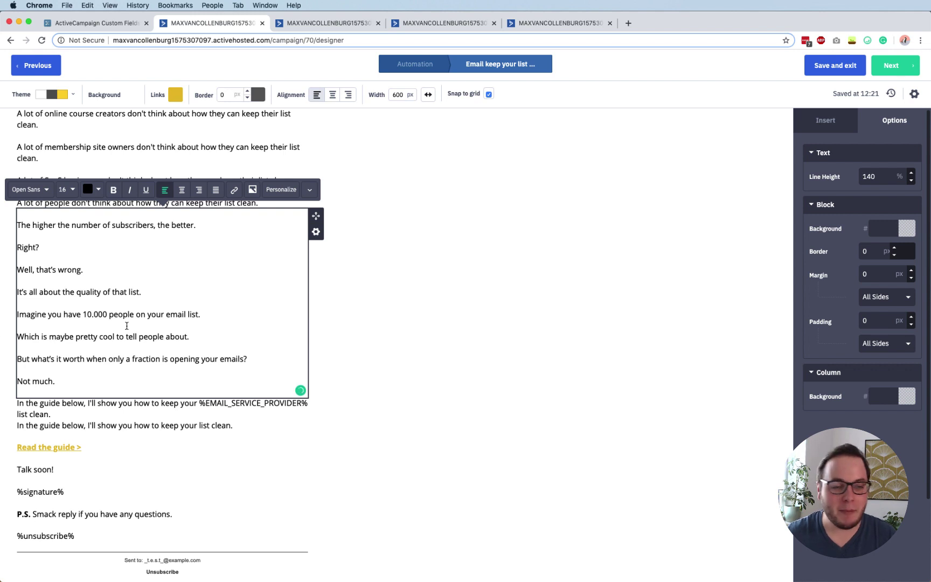
scroll(201, 403, down, 3)
click(403, 387)
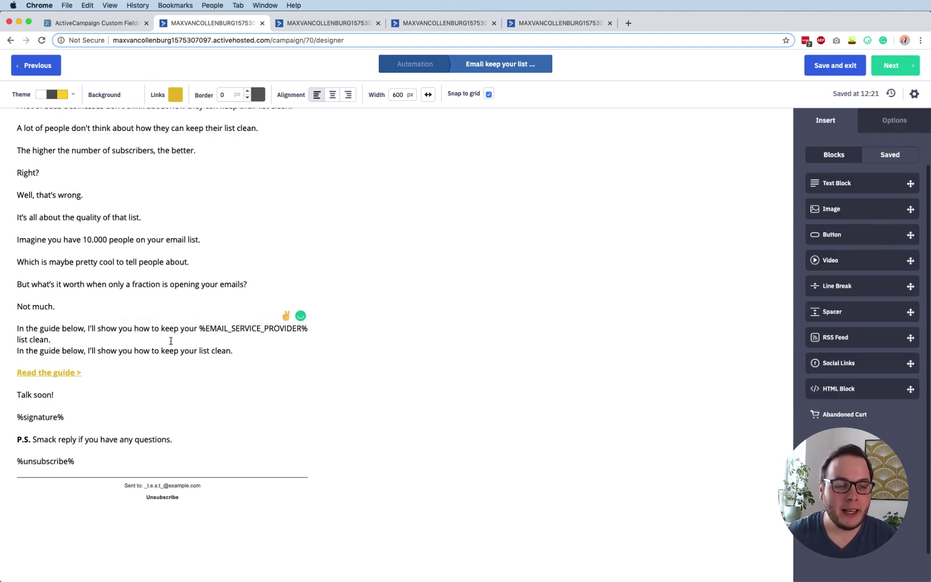
click(98, 334)
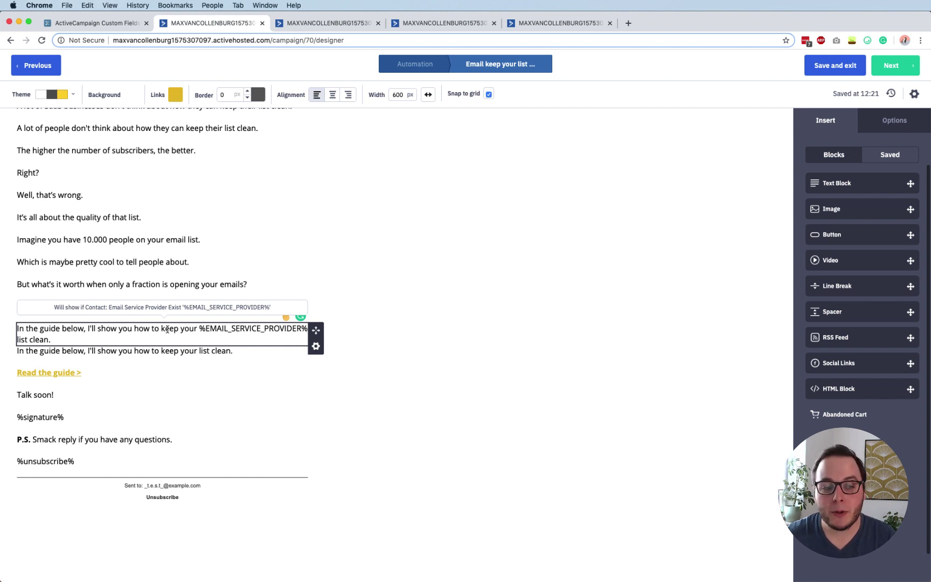
drag(201, 327, 311, 329)
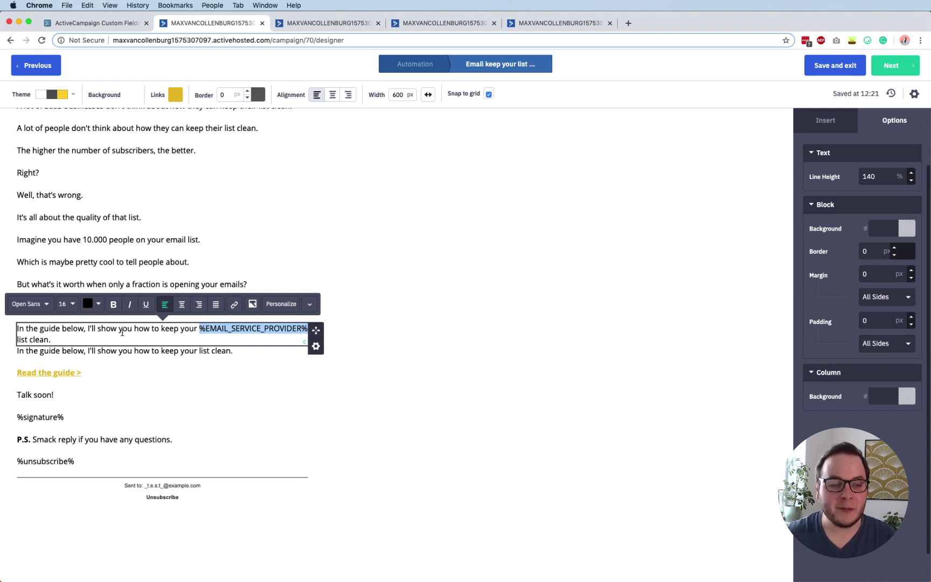
click(204, 330)
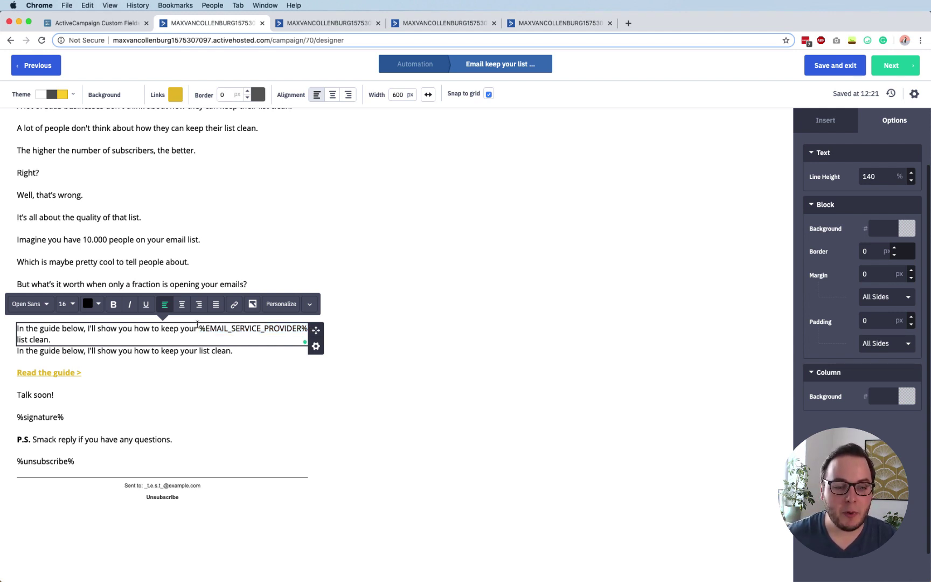
- Replace the %EMAIL_SERVICE_PROVIDER% tag in the first "In the guide below" paragraph by deleting it and inserting the Contact: Email Service Provider personalization
drag(198, 327, 296, 323)
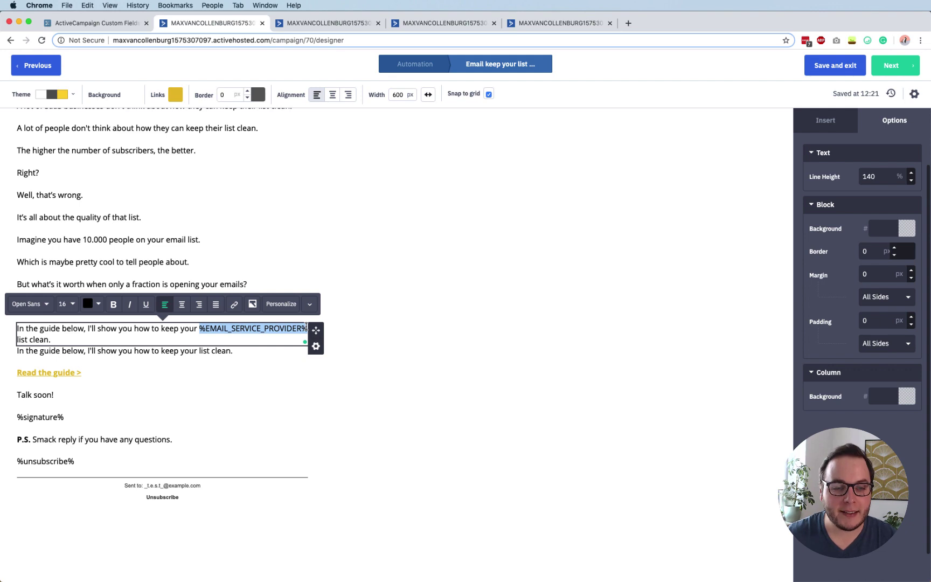
scroll(248, 260, up, 5)
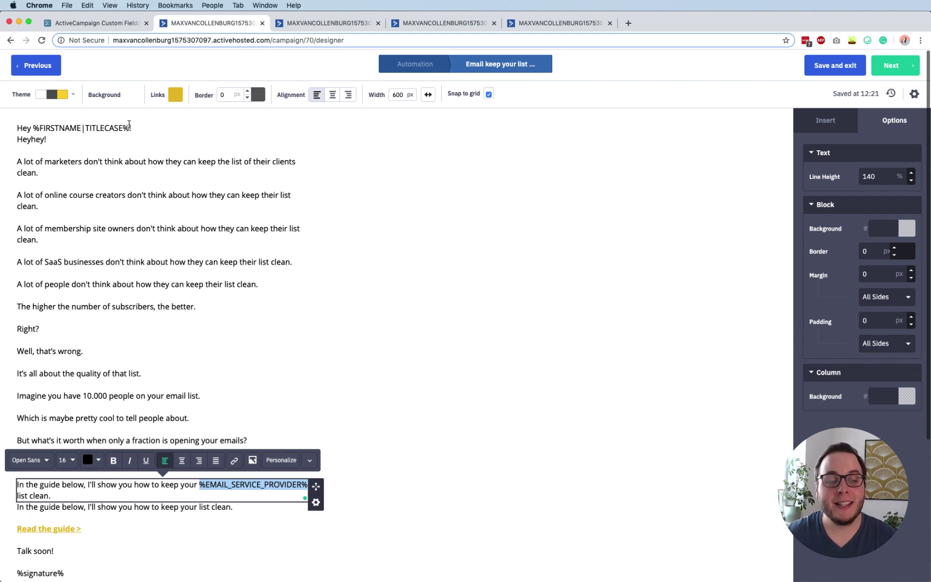
scroll(129, 124, down, 3)
click(251, 389)
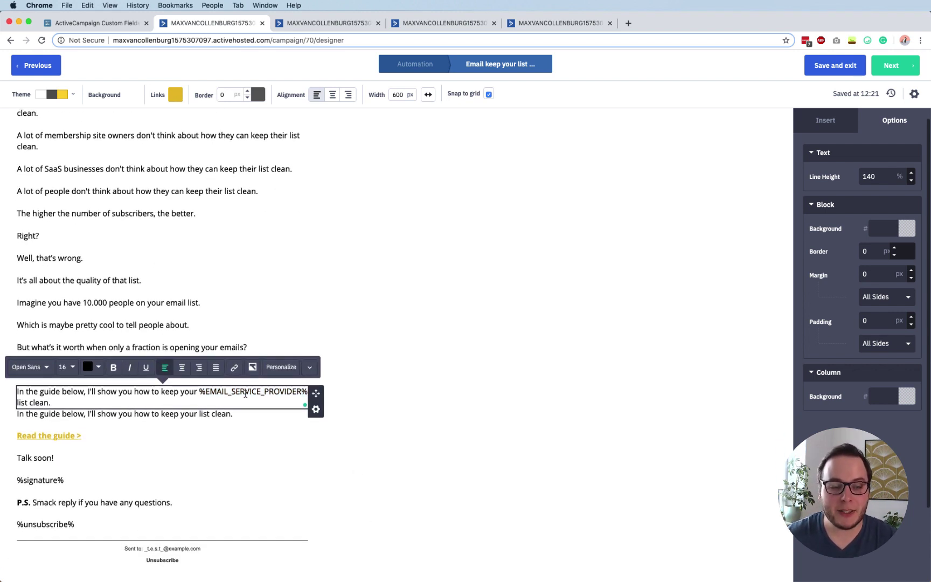
drag(200, 391, 303, 389)
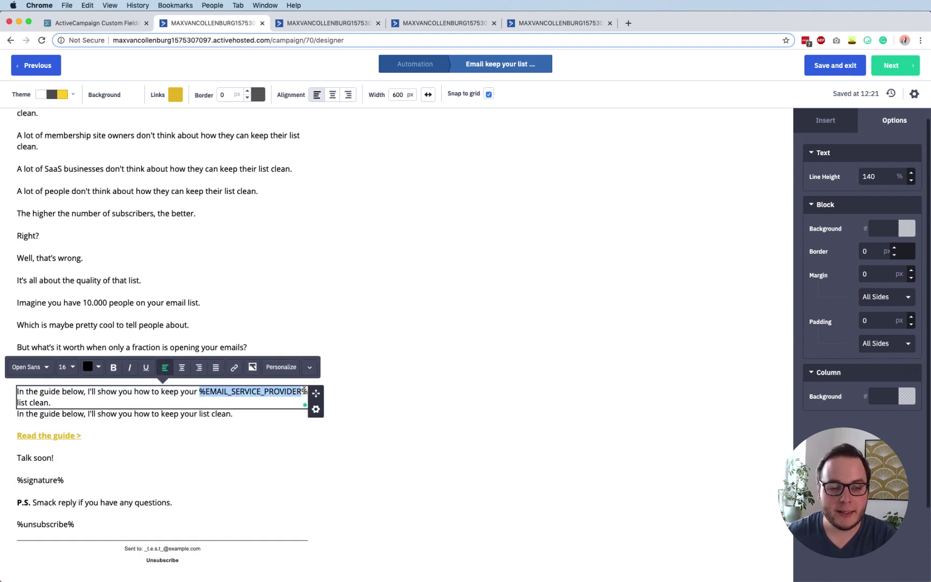
key(BackSpace)
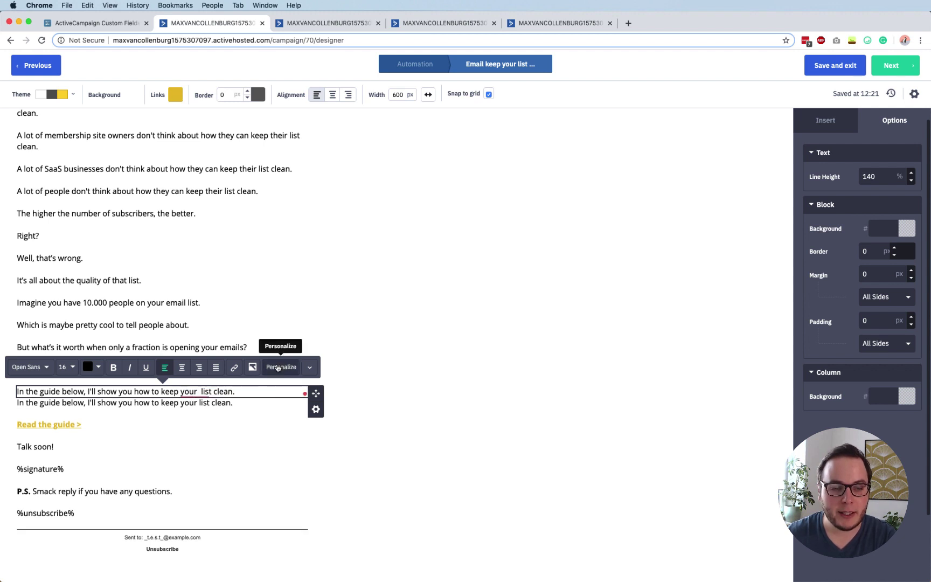
click(278, 369)
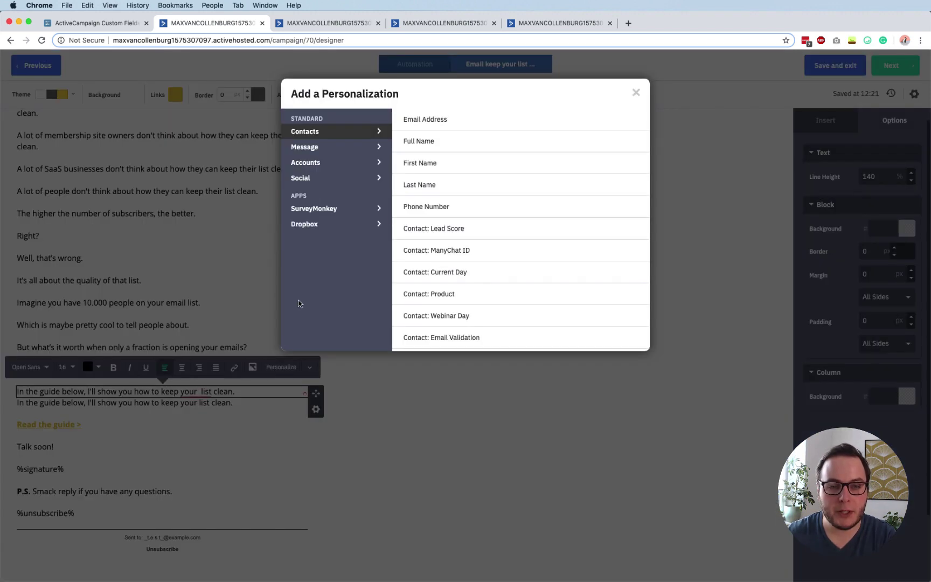
scroll(412, 218, down, 3)
scroll(412, 220, down, 5)
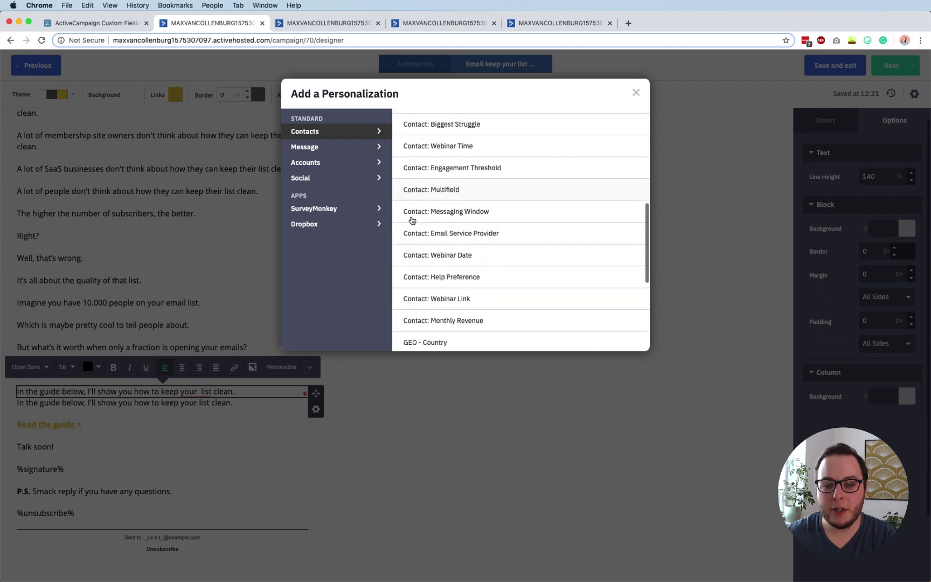
click(458, 229)
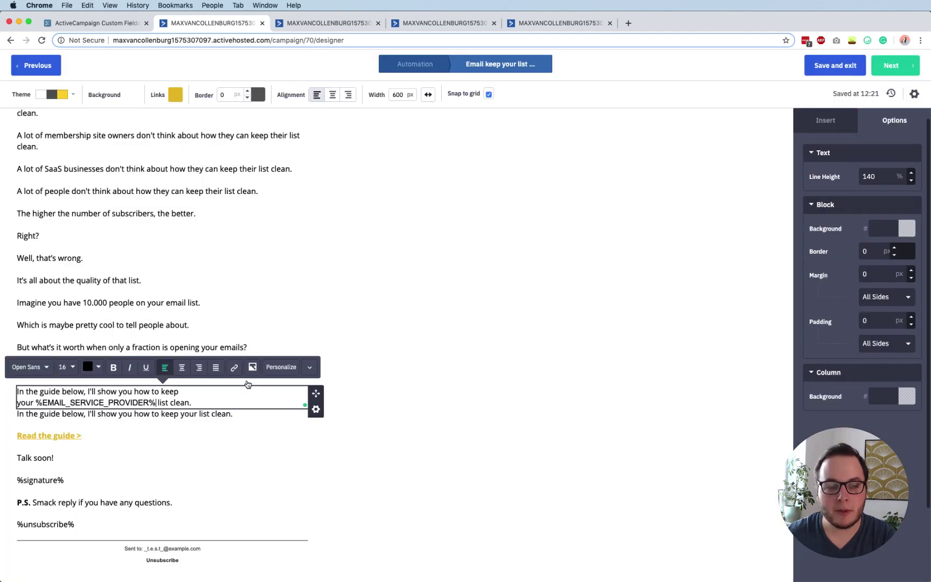
click(449, 386)
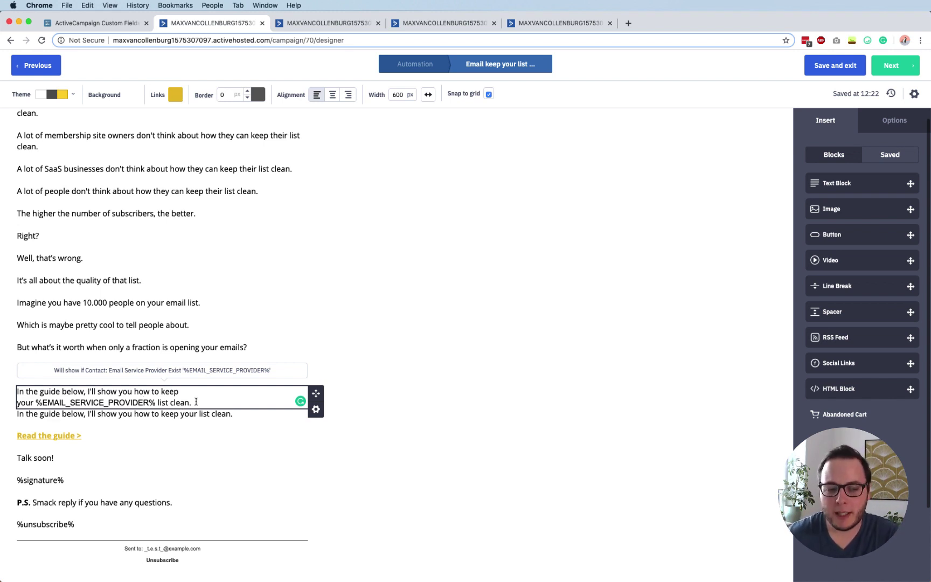
- Review the display condition of the guide paragraph containing the %EMAIL_SERVICE_PROVIDER% tag and close it without changes
click(316, 409)
click(286, 346)
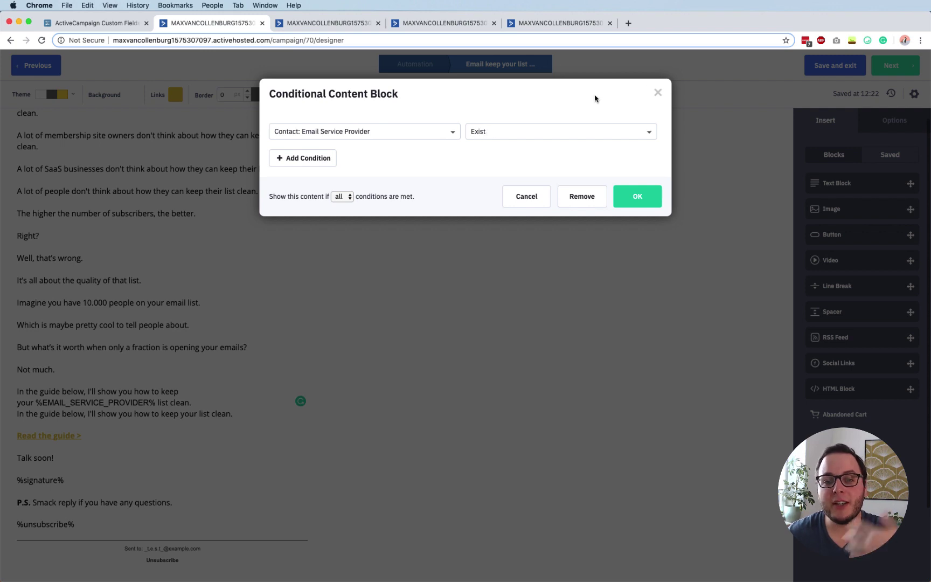
click(658, 92)
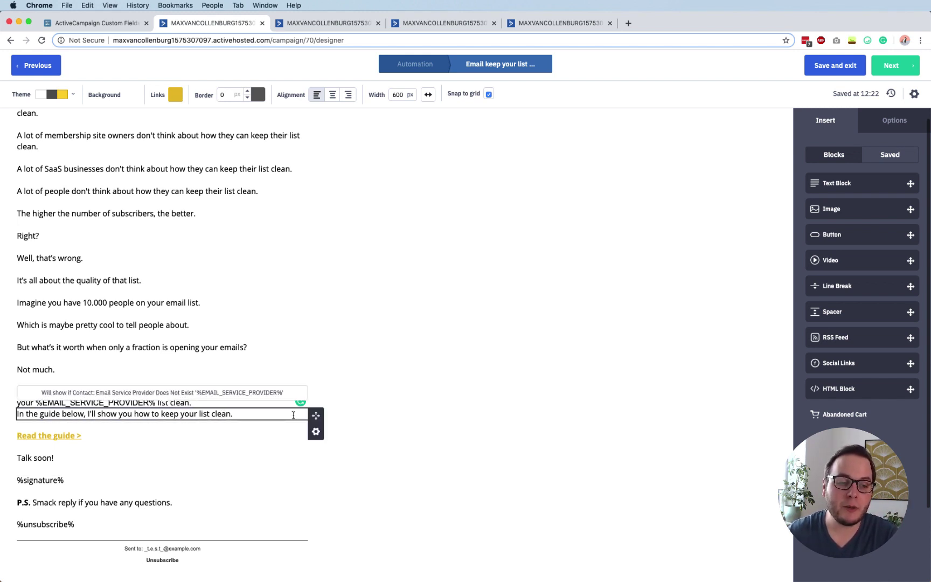
- Review the display condition of the guide paragraph without a tag and close it without changes
click(316, 431)
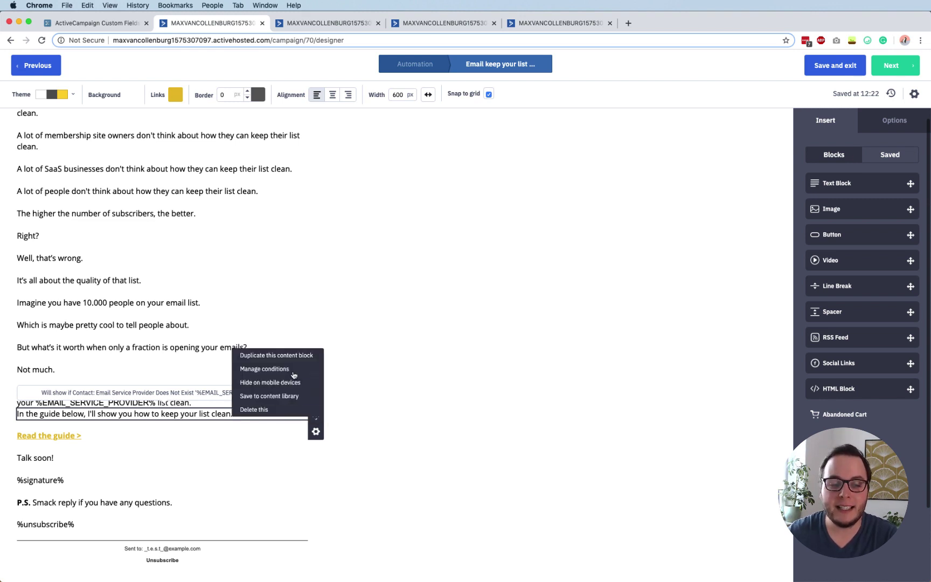
click(297, 370)
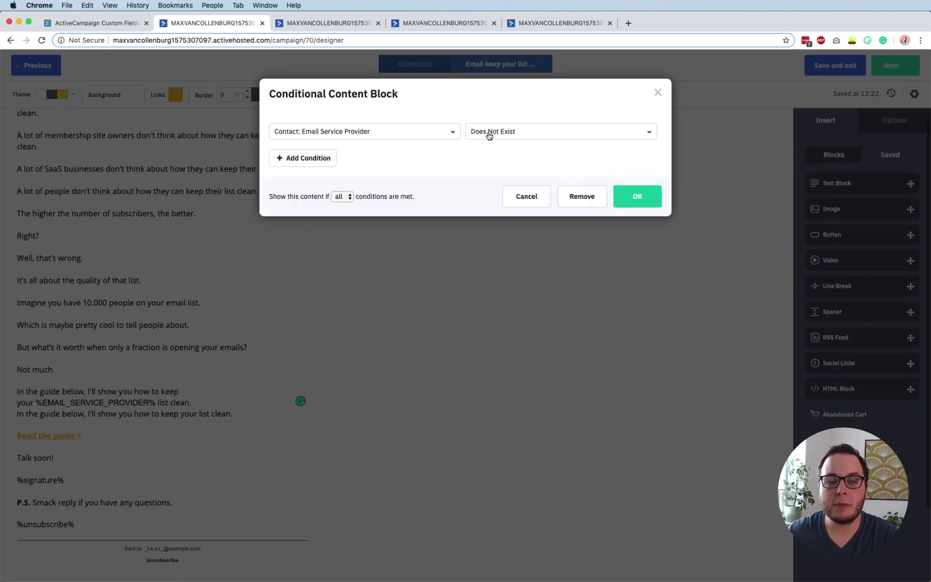
click(657, 93)
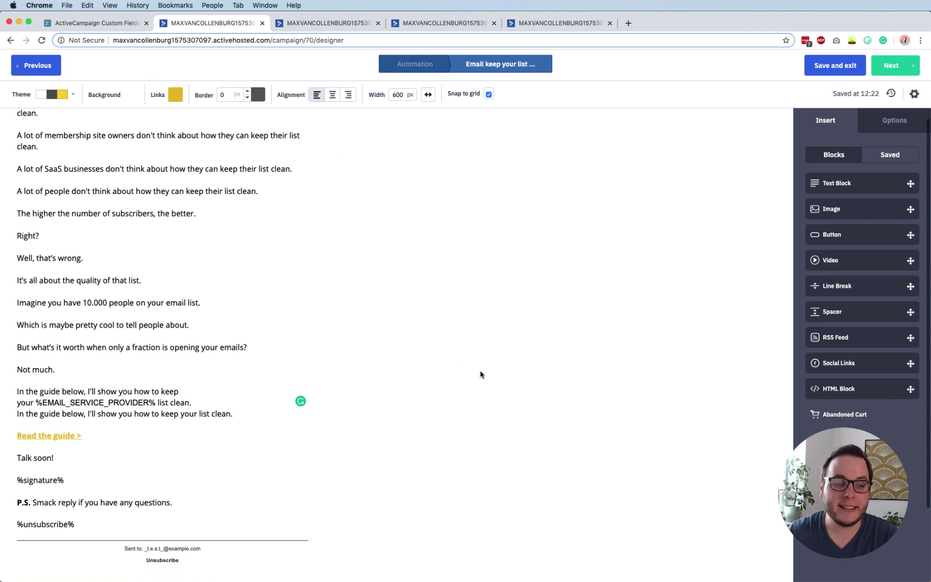
- Switch to the WorkFlowy outline, expand "Search for contacts that match a value", and go through its sub-points
scroll(459, 356, up, 3)
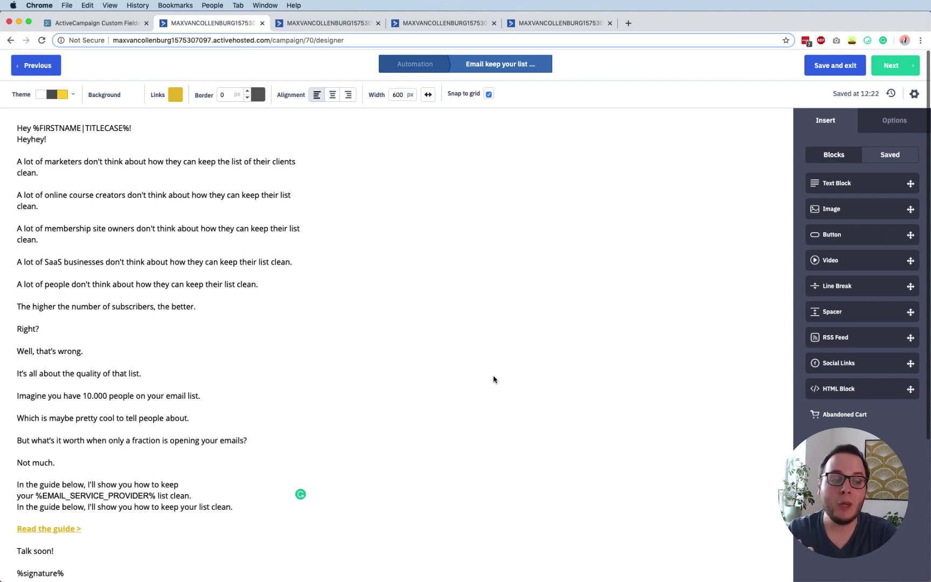
scroll(493, 379, down, 2)
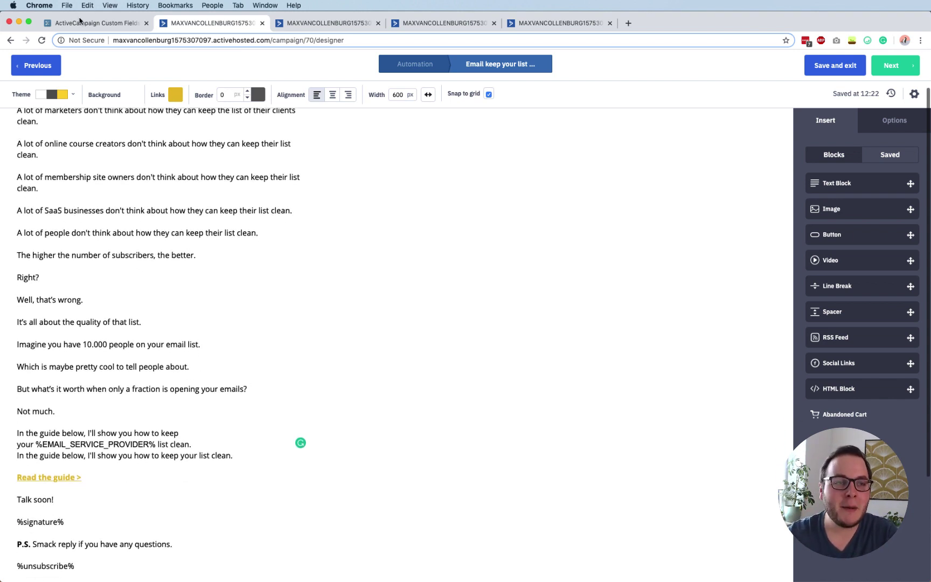
key(super+1)
click(358, 477)
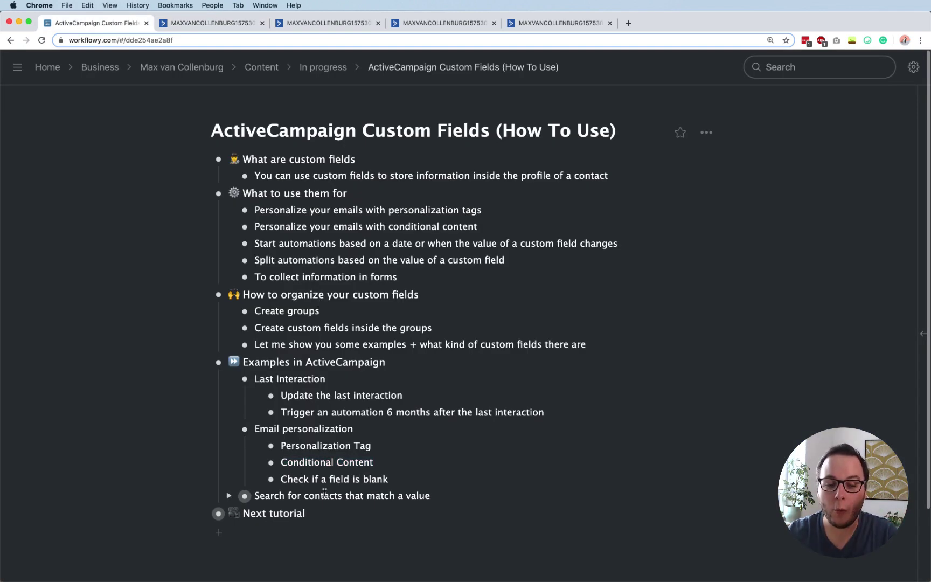
click(231, 497)
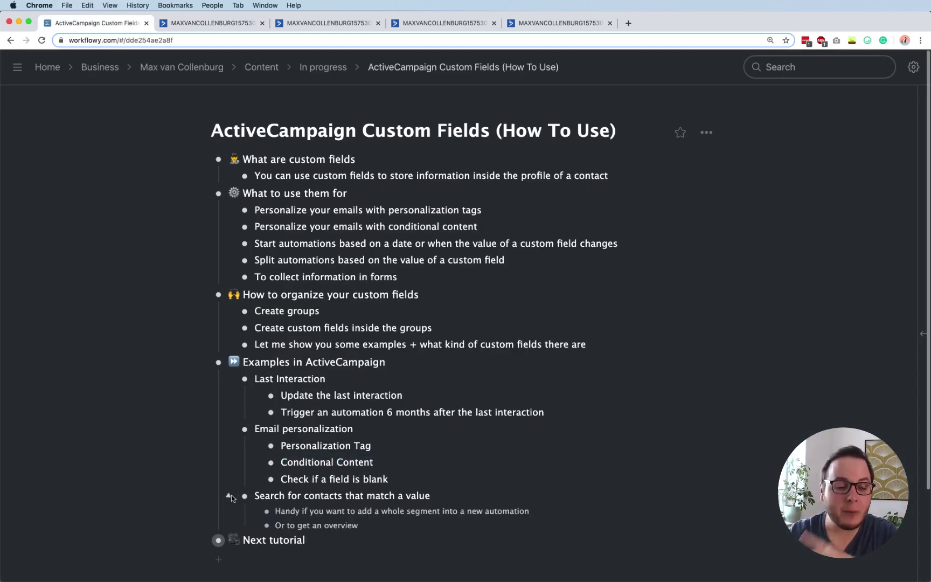
scroll(337, 488, down, 2)
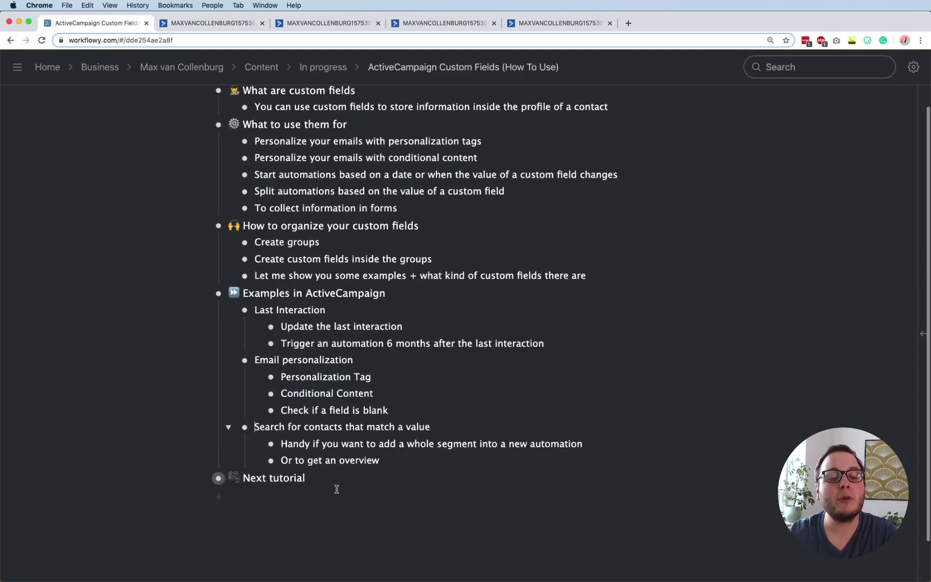
triple_click(295, 425)
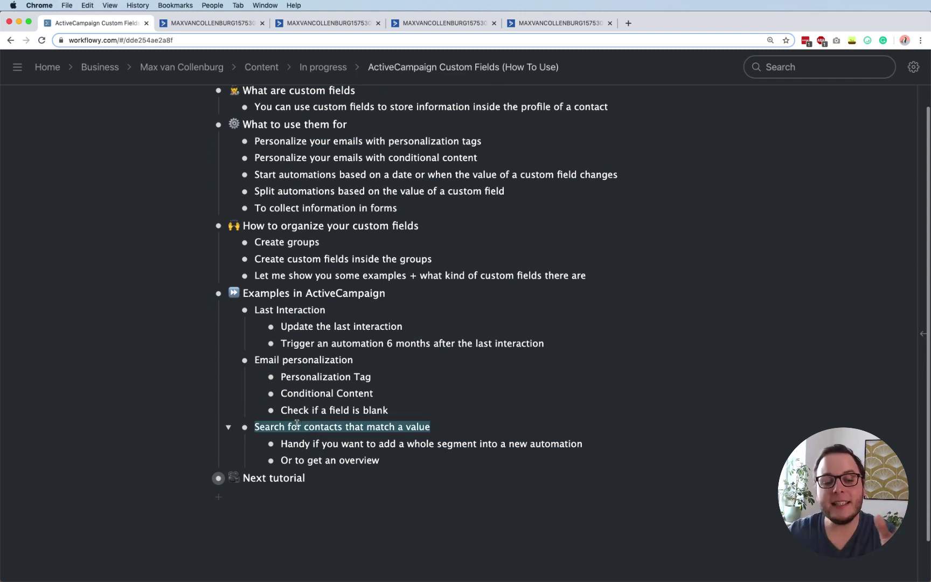
click(359, 426)
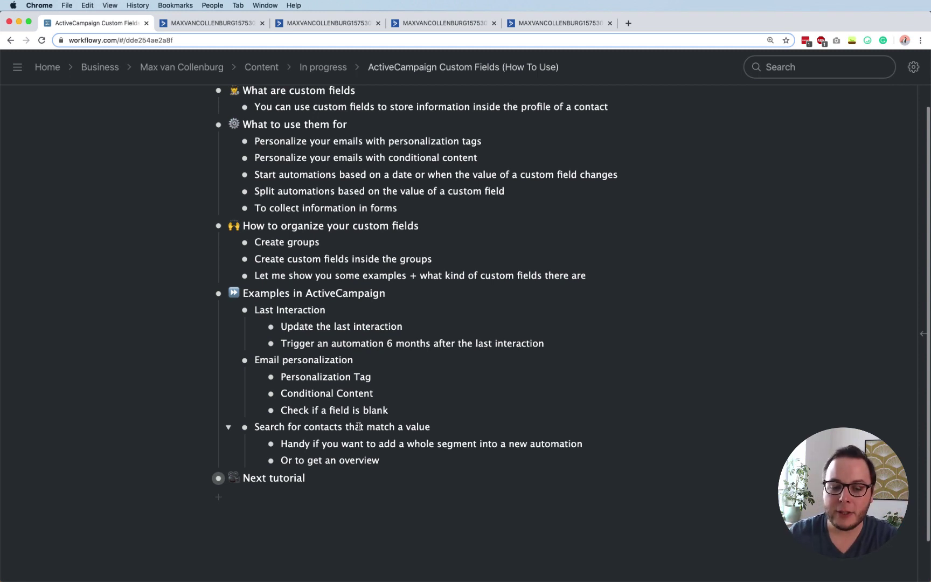
double_click(346, 442)
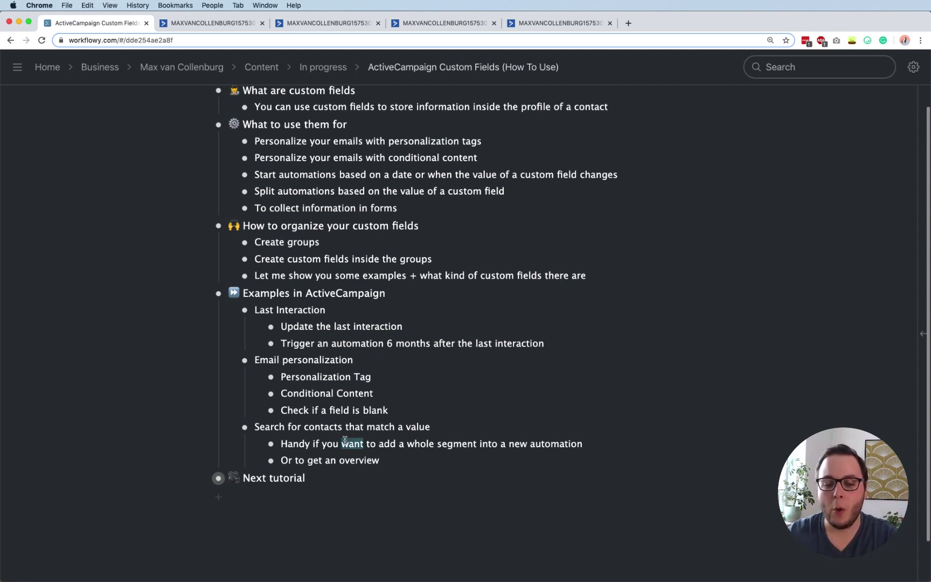
triple_click(345, 440)
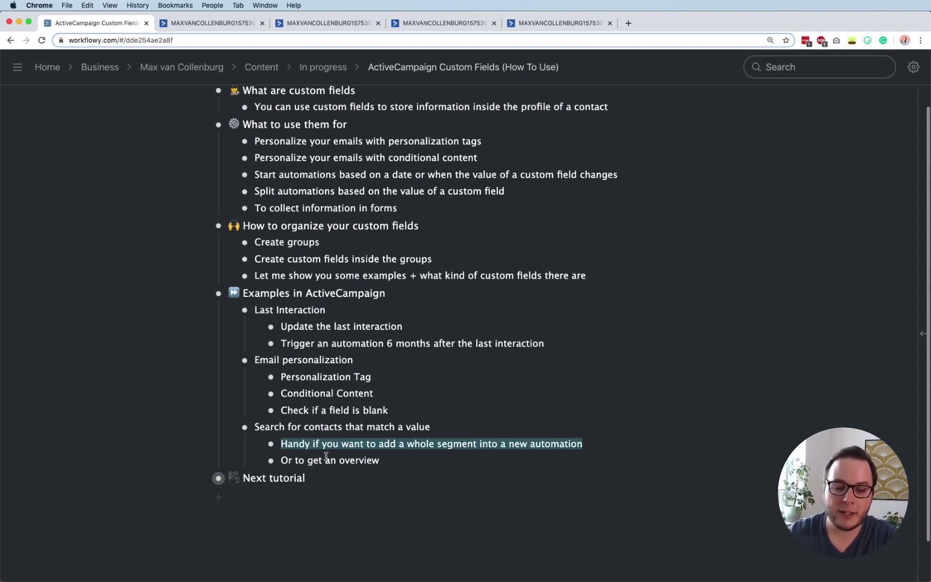
triple_click(325, 458)
click(343, 458)
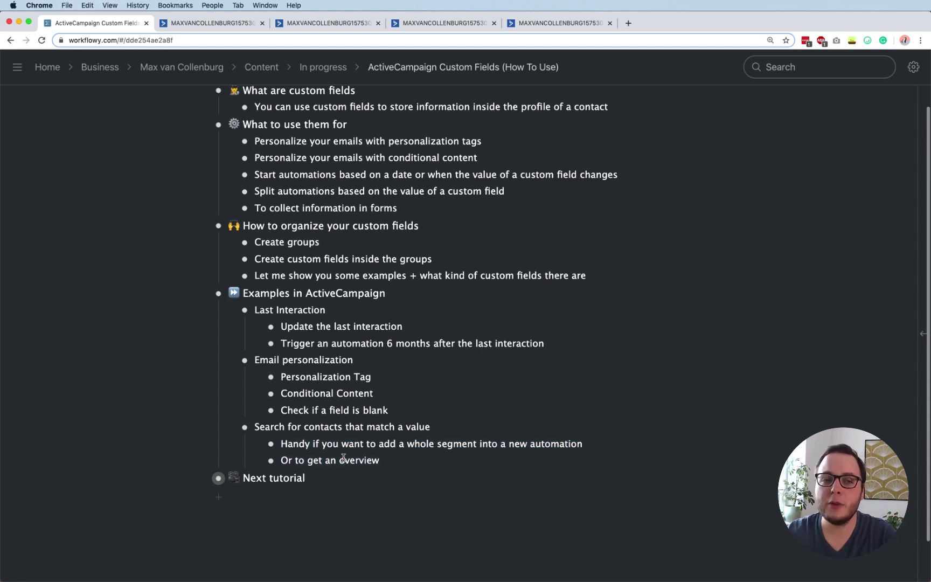
- Switch back to ActiveCampaign, go to the contacts list, and open the advanced contact search
click(221, 24)
click(347, 25)
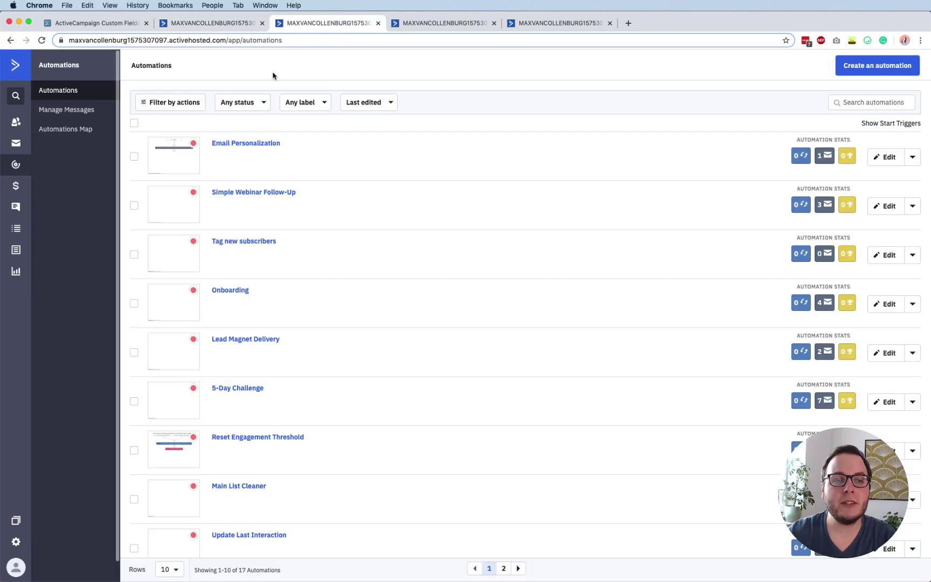
click(16, 124)
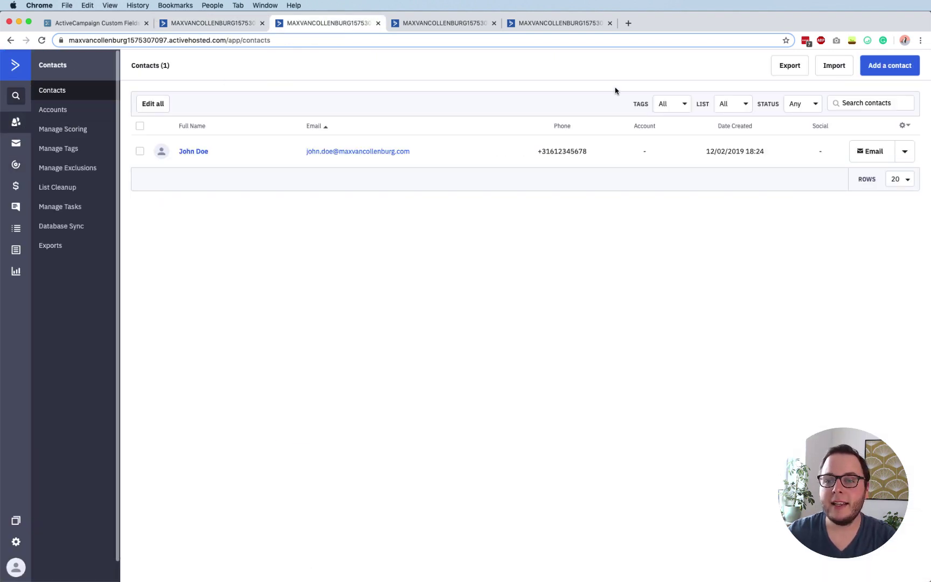
click(865, 103)
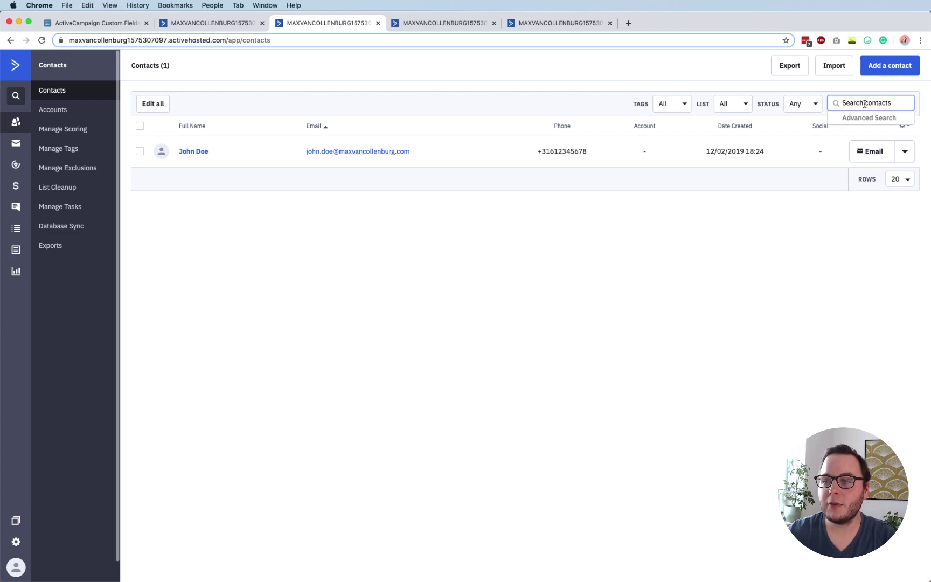
click(862, 118)
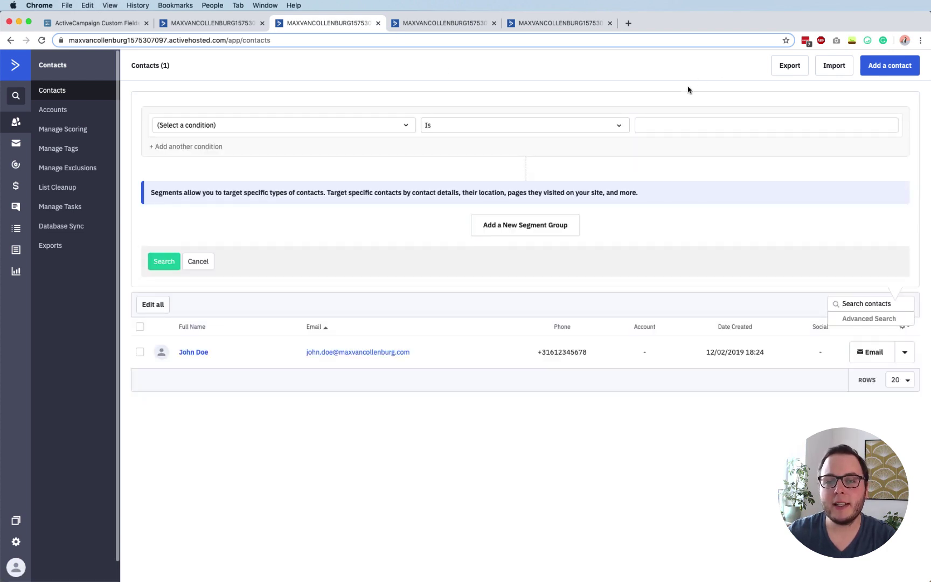
- Search for contacts whose Email Service Provider is ActiveCampaign, using the Is operator
click(336, 125)
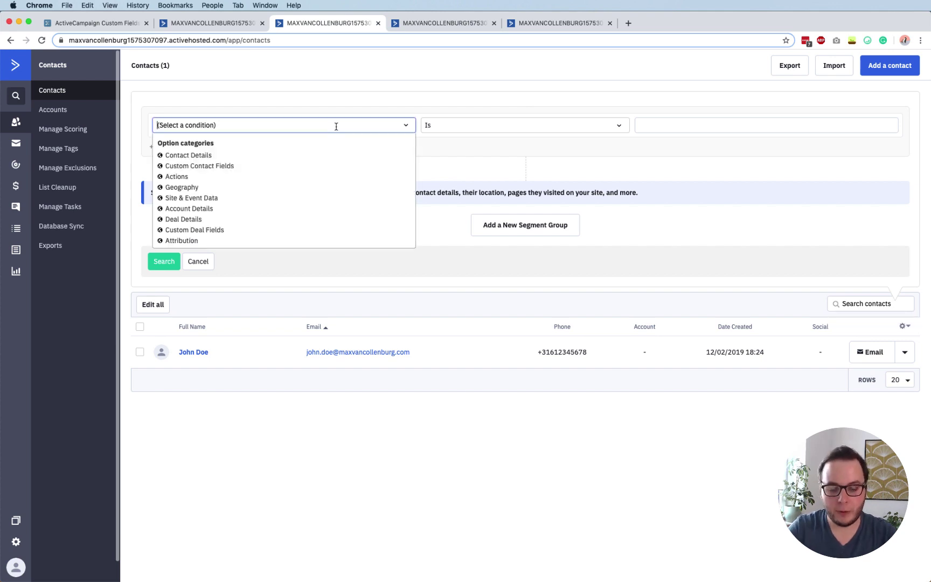
text(email ser)
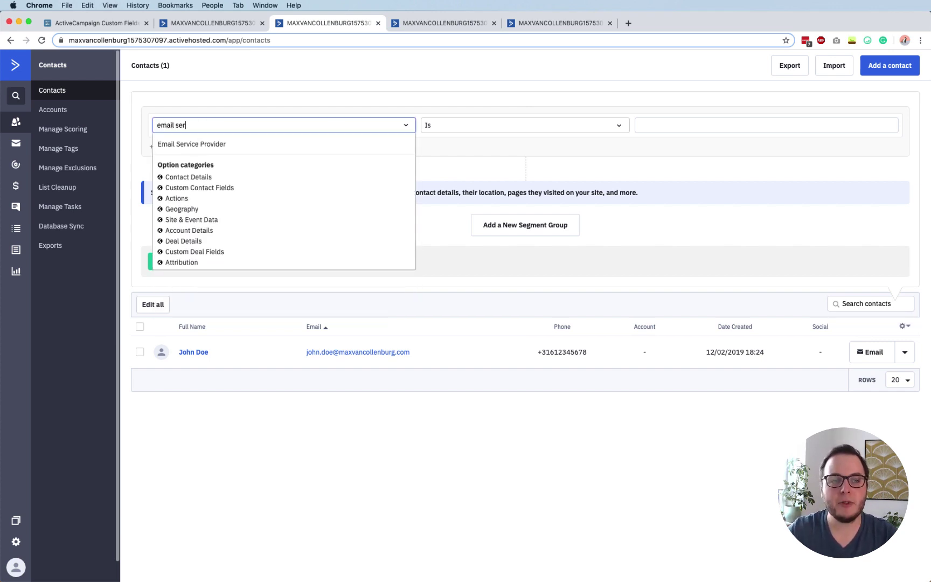
click(235, 144)
click(444, 131)
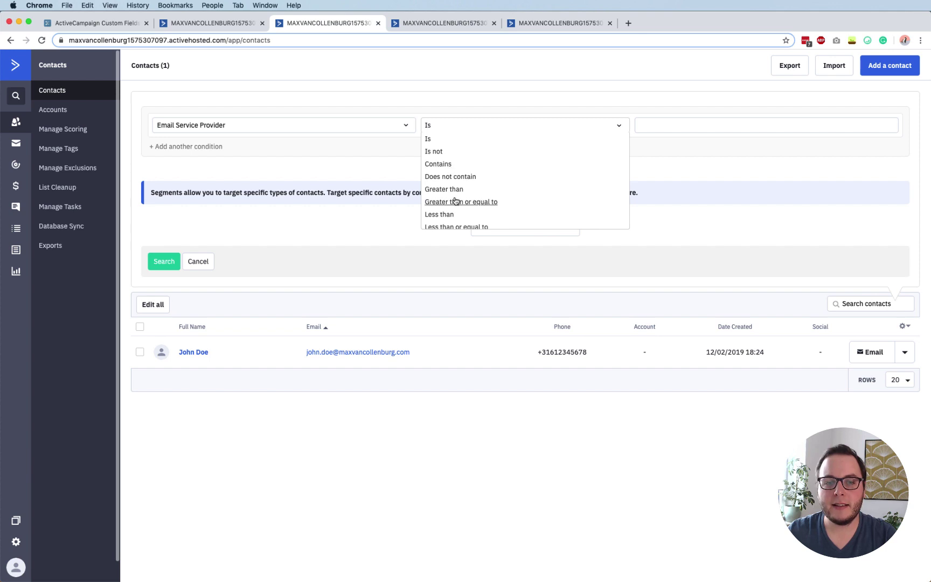
scroll(447, 197, down, 2)
scroll(451, 162, up, 2)
click(454, 141)
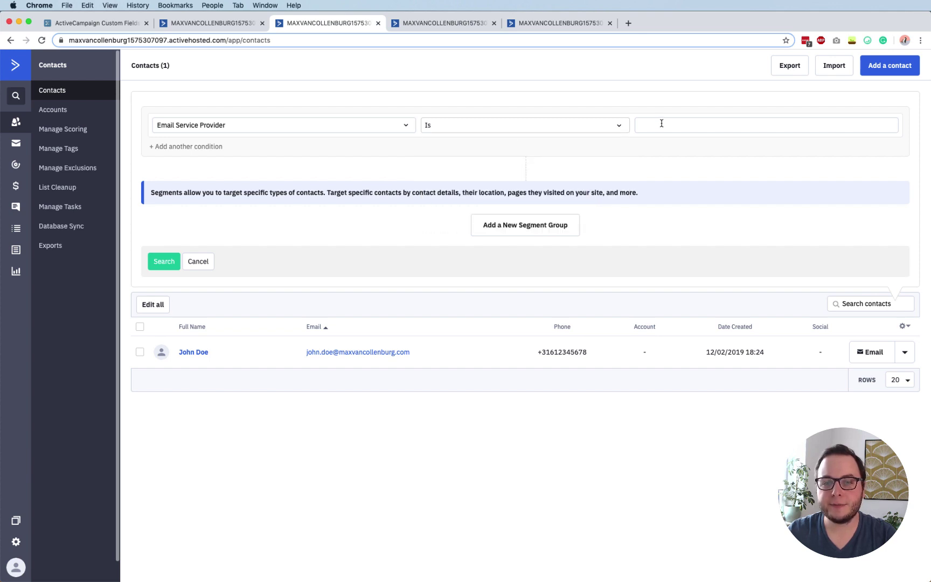
click(662, 124)
text(ActiveCampa)
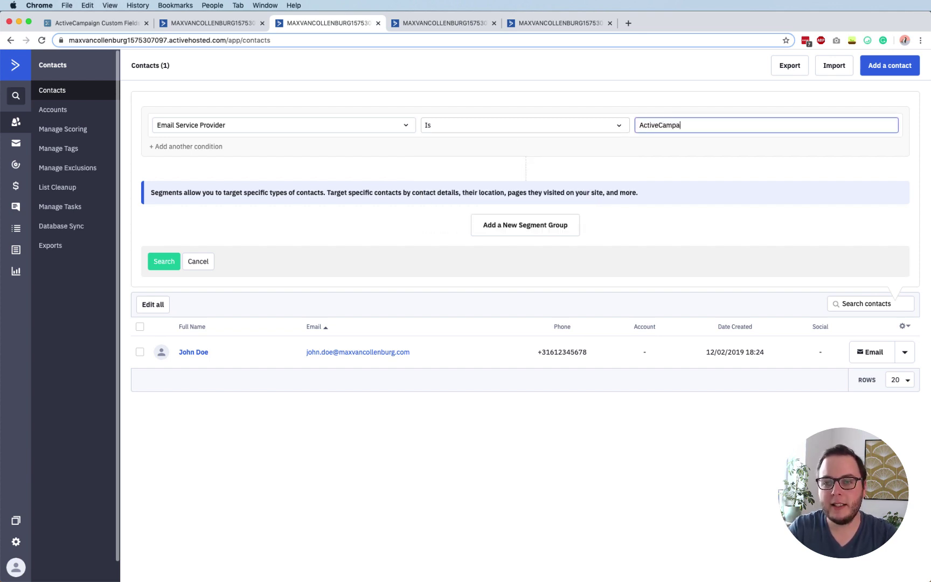
text(ign)
click(171, 264)
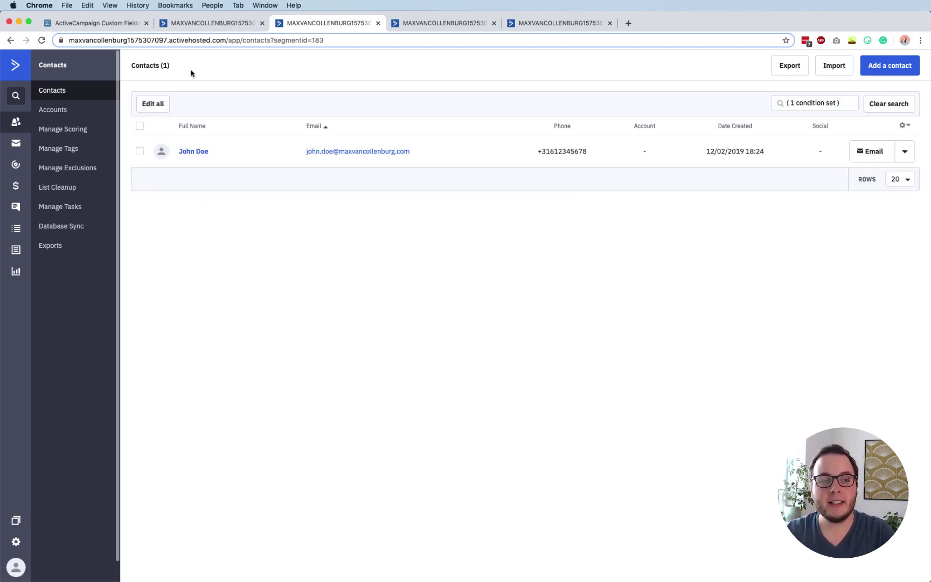
- Open the found contact's record in a separate browser tab, review its Segmentation fields, and return to the search results
super+click(199, 153)
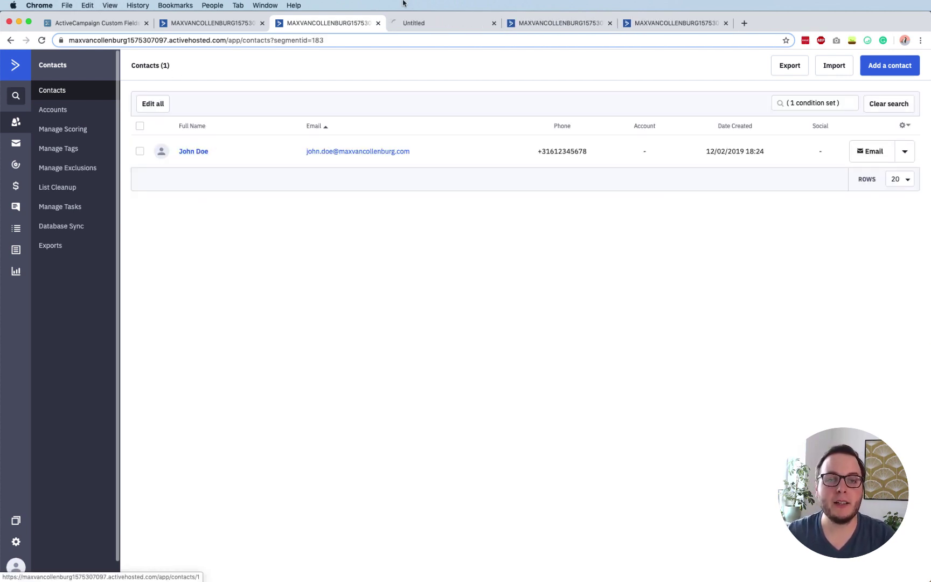
click(416, 23)
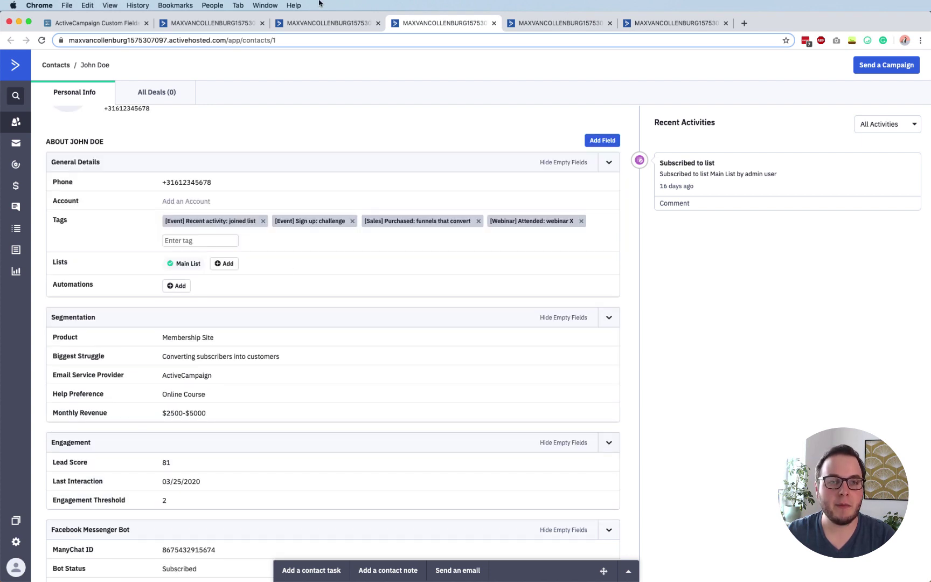
click(320, 23)
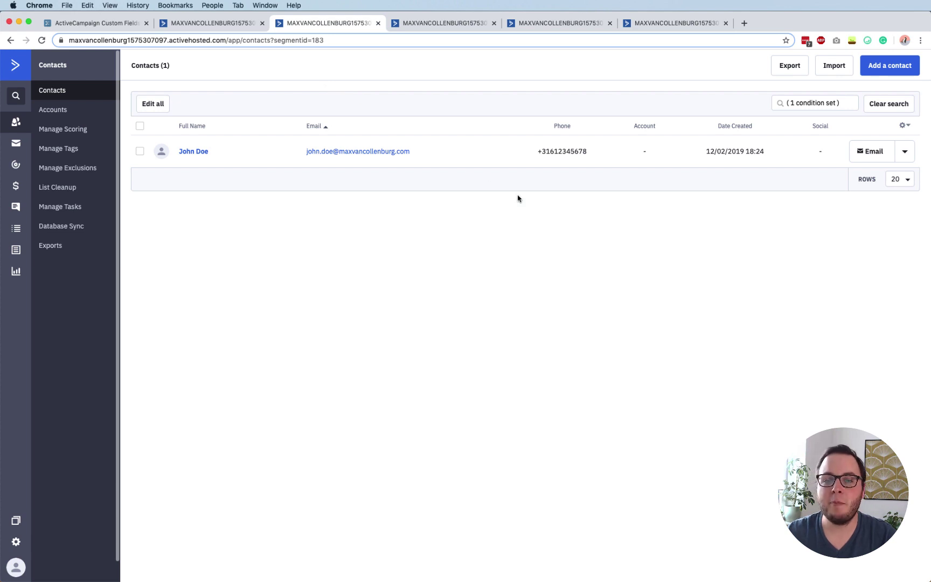
- Add the Email Service Provider and Product custom fields as columns in the contacts list
click(904, 125)
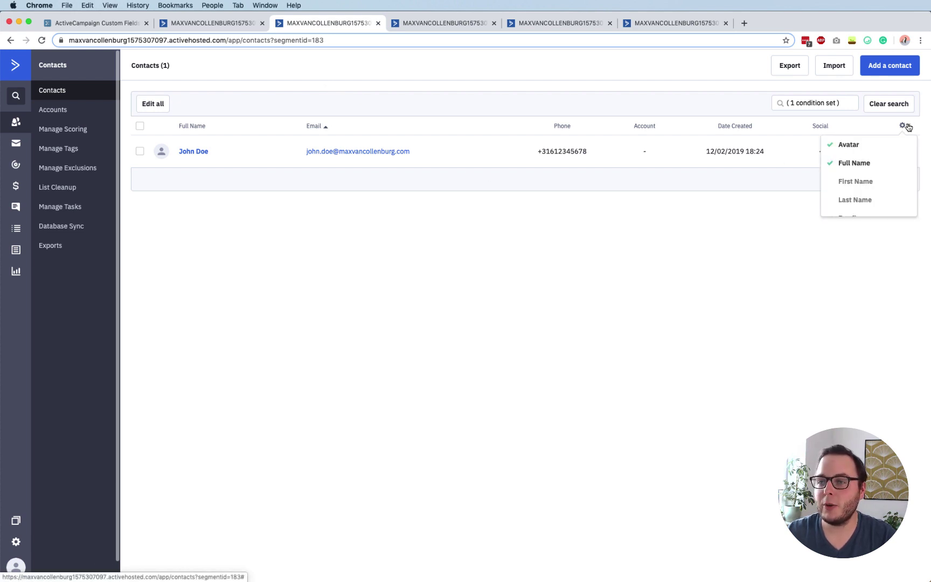
scroll(855, 192, down, 10)
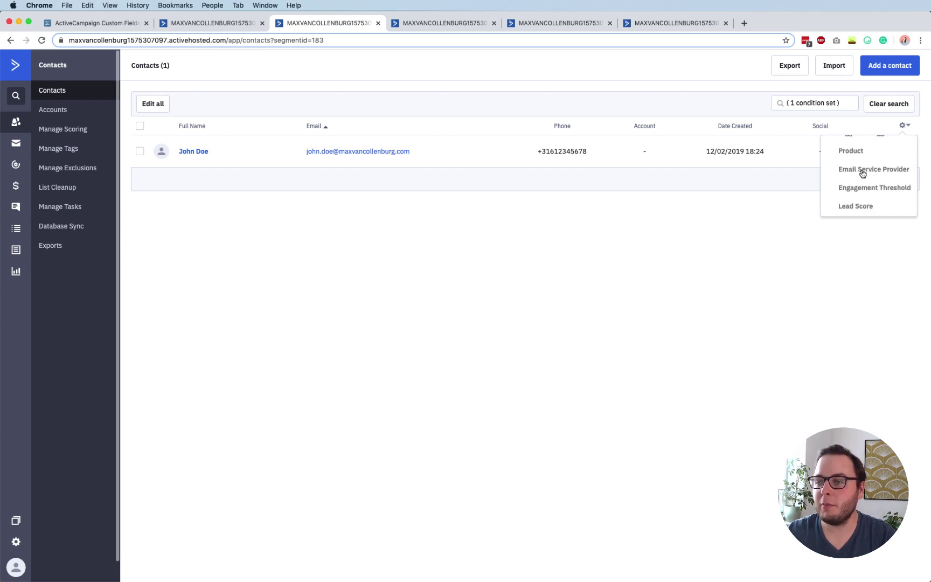
click(862, 171)
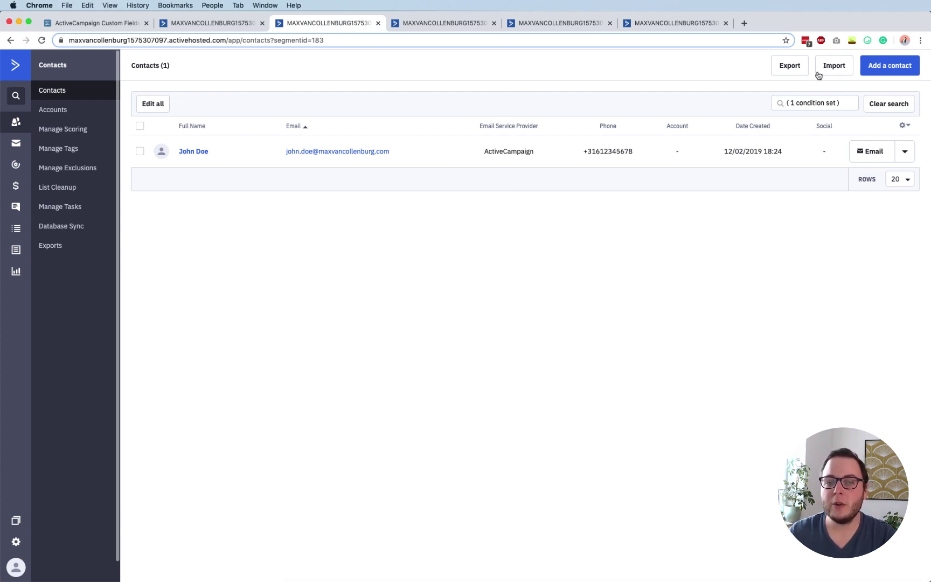
click(905, 126)
scroll(896, 159, down, 5)
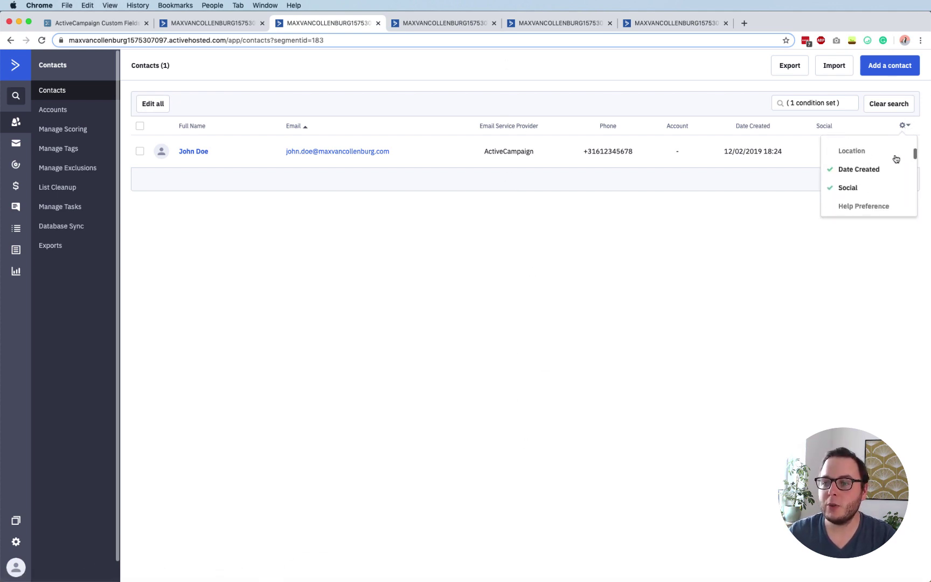
scroll(896, 159, down, 2)
click(851, 174)
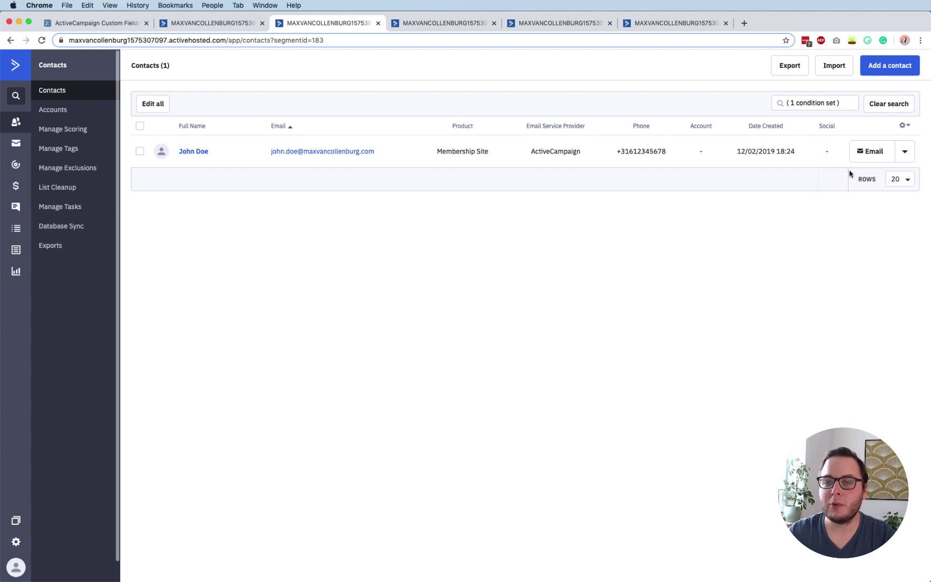